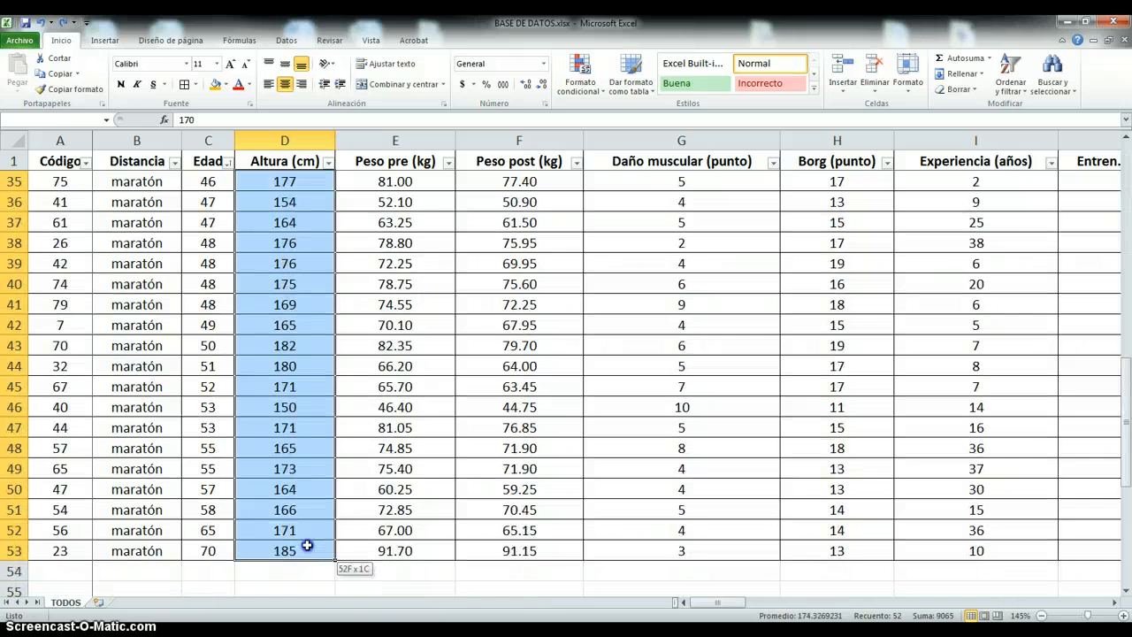
Start a new conditional formatting rule for the selected Altura (cm) cells that matches cell values less than 170.
scroll(307, 546, up, 11)
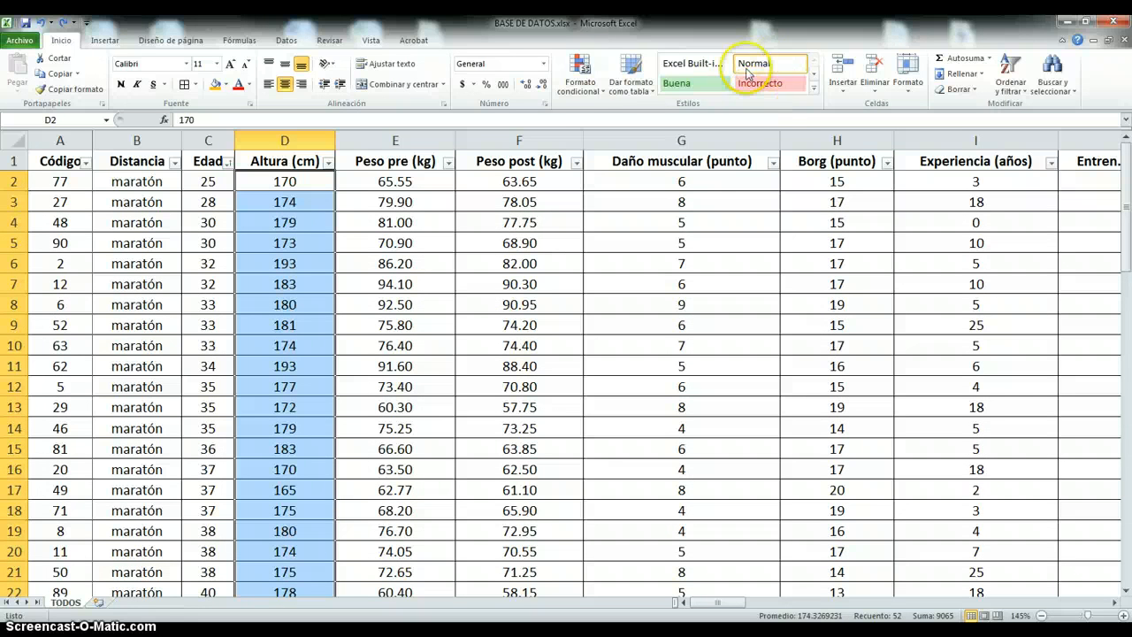
click(596, 89)
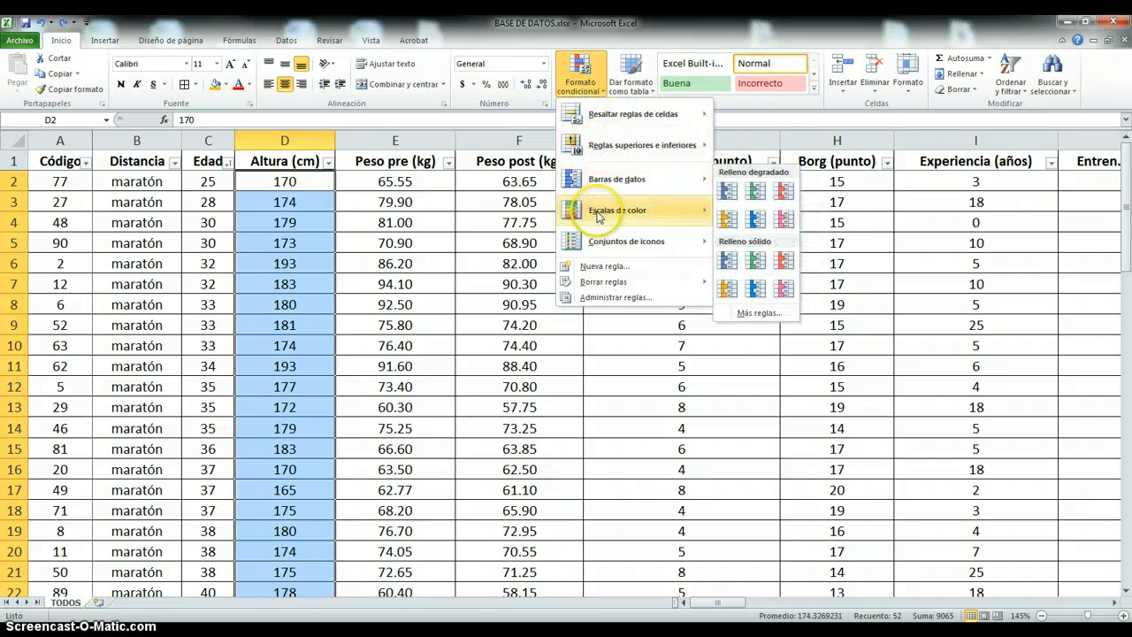
click(617, 271)
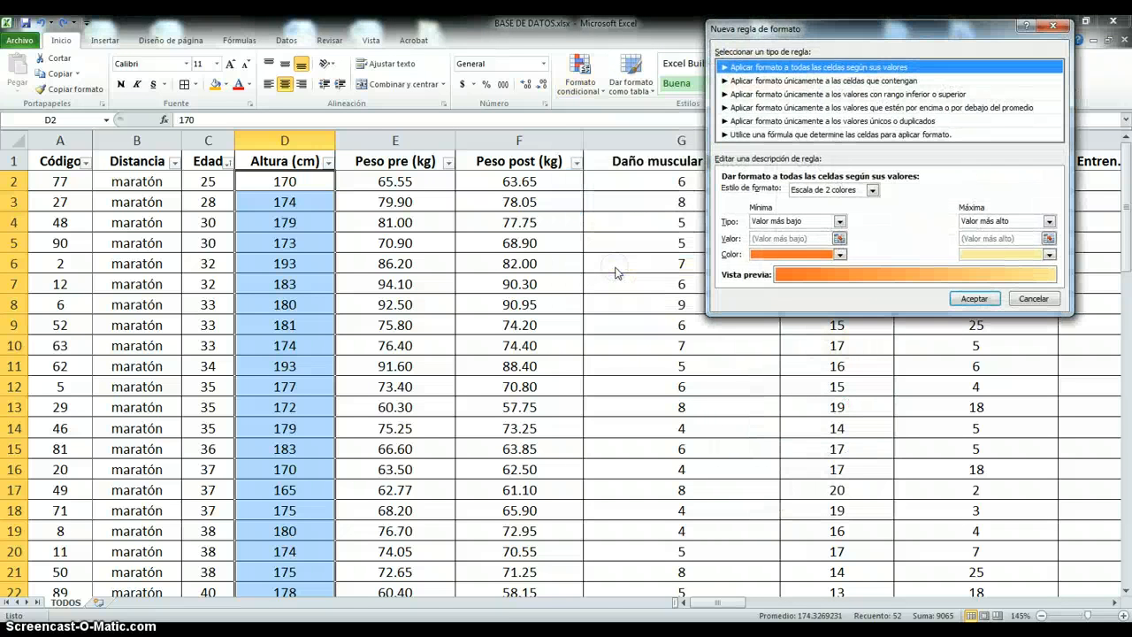
click(775, 83)
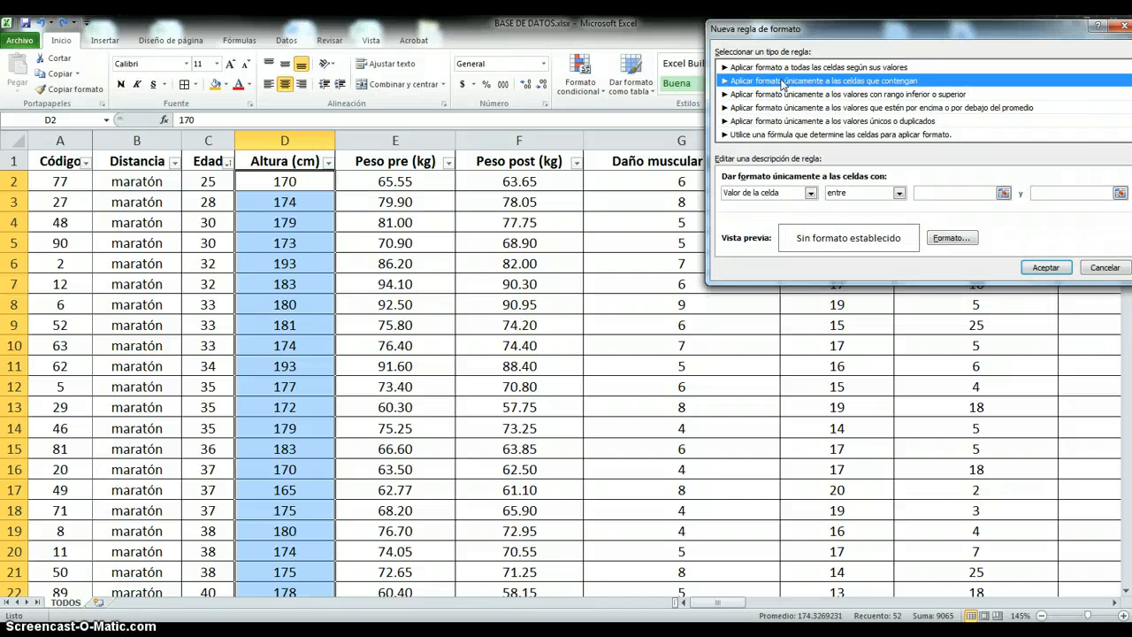
drag(911, 29, 698, 21)
click(685, 187)
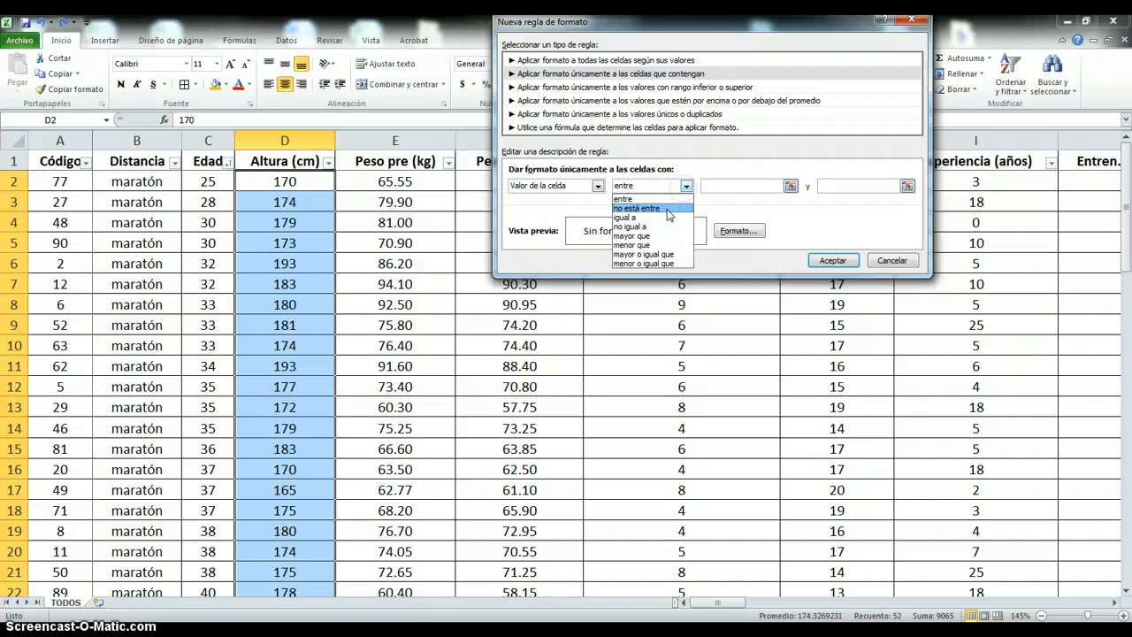
click(641, 245)
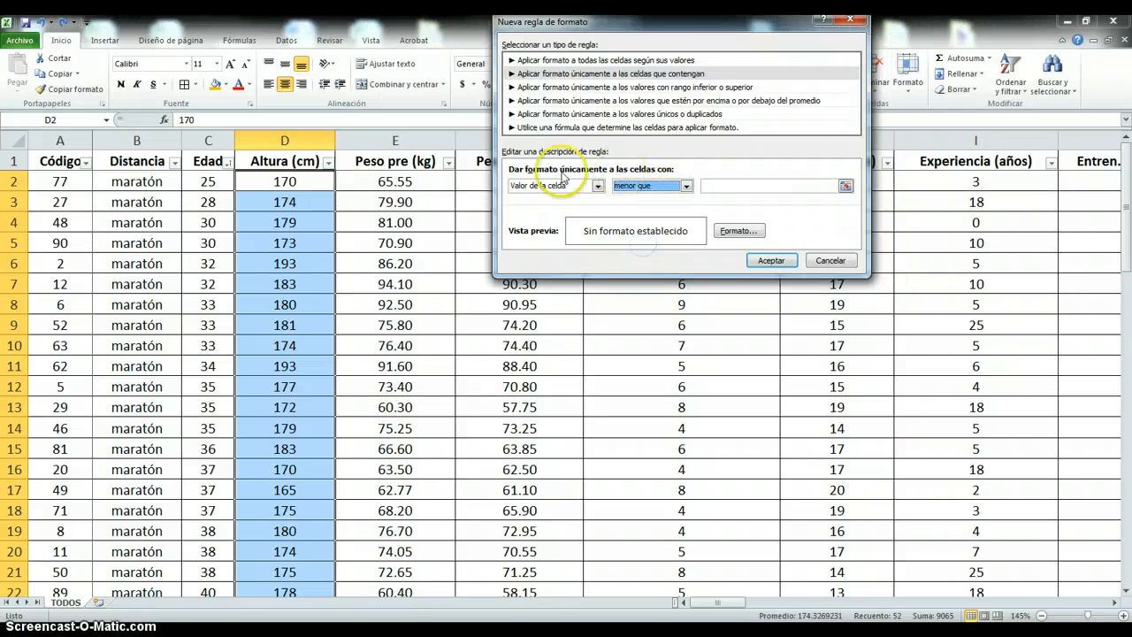
click(735, 185)
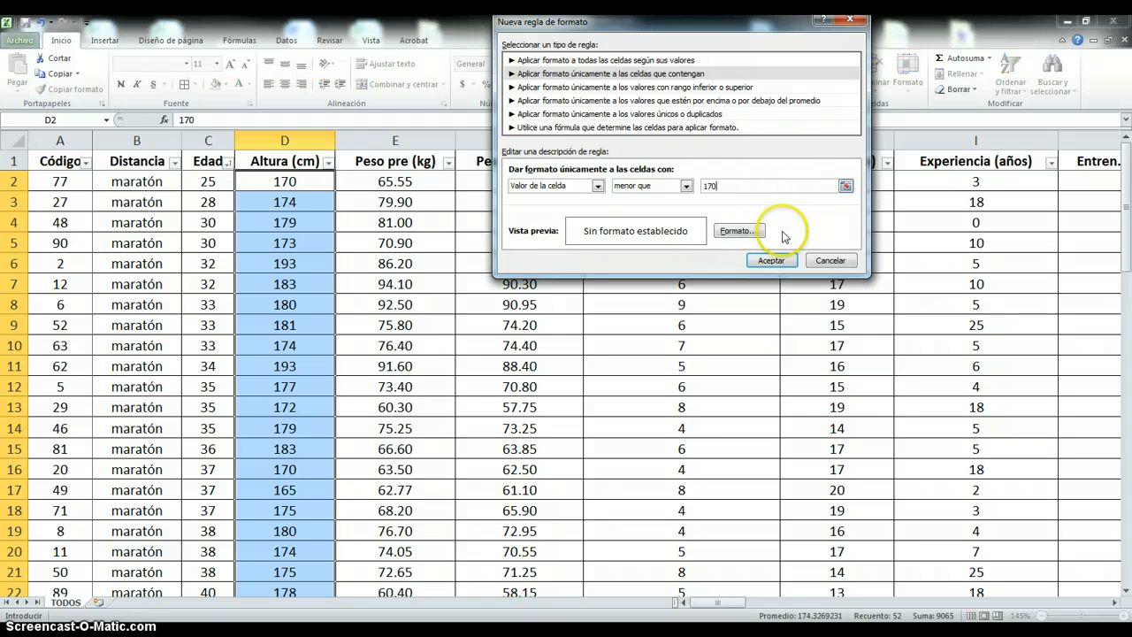
Give the less-than-170 rule a yellow fill and apply it to the Altura (cm) cells.
click(741, 232)
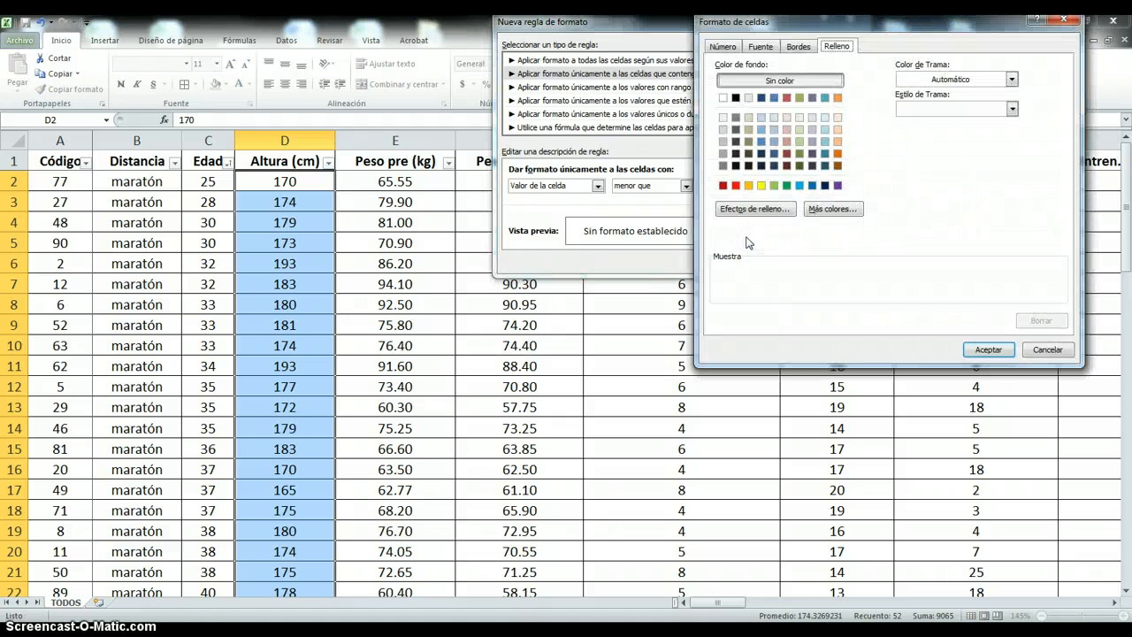
click(761, 185)
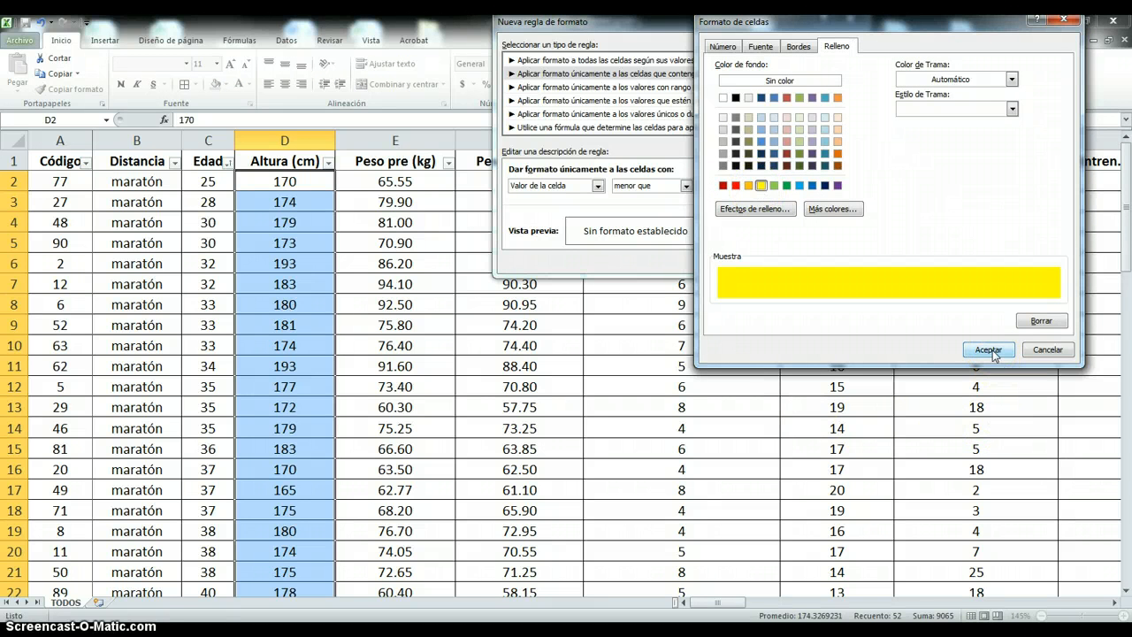
click(799, 46)
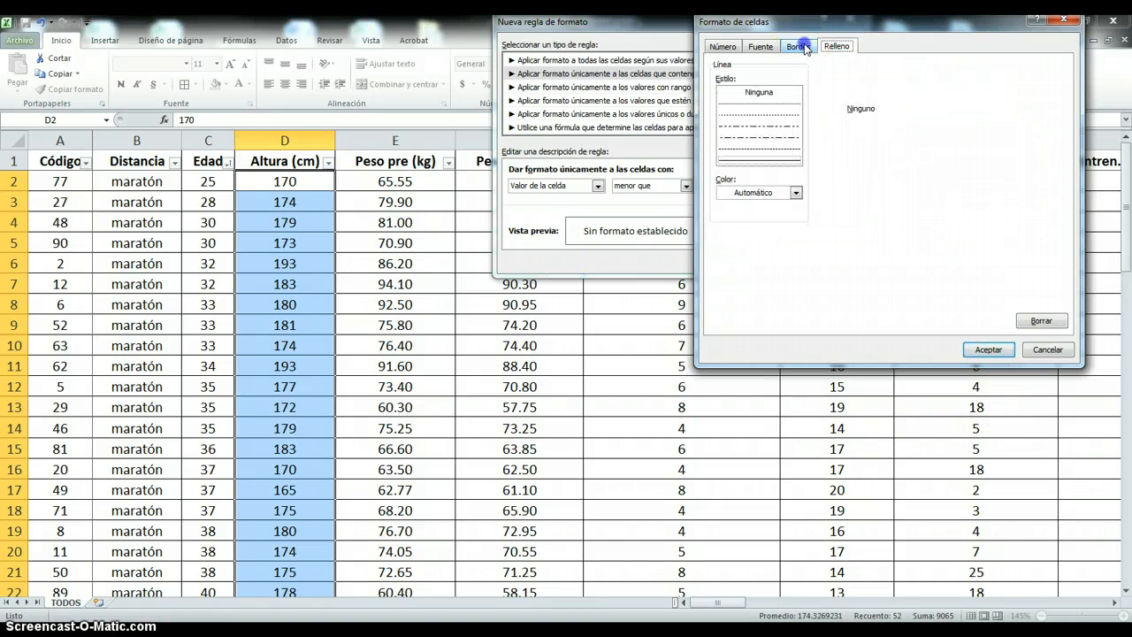
click(760, 47)
click(722, 46)
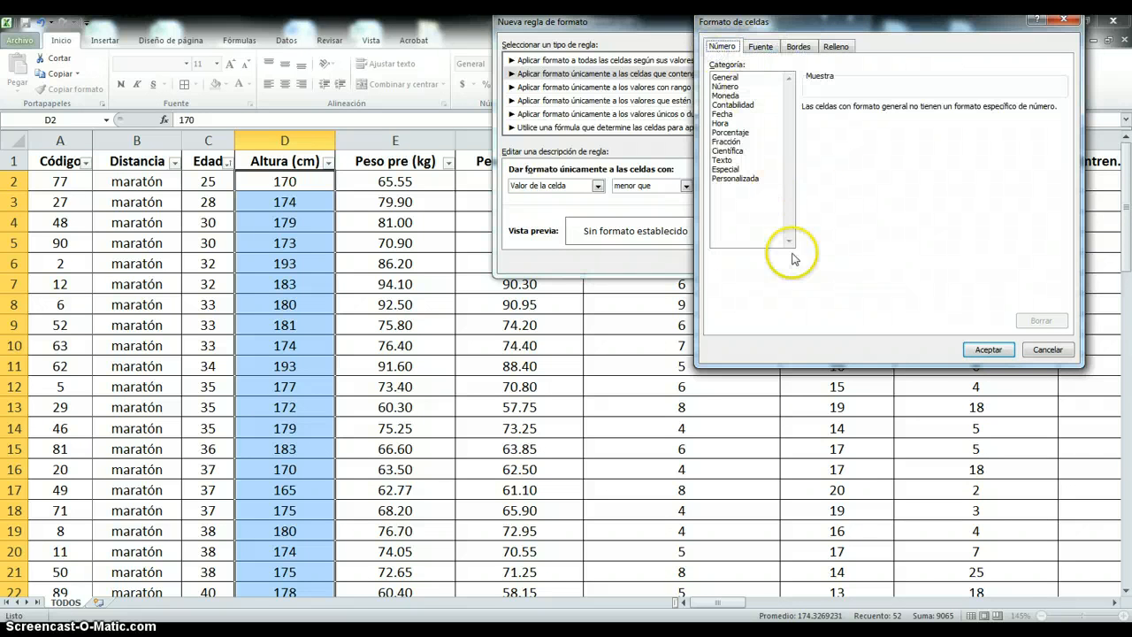
click(988, 349)
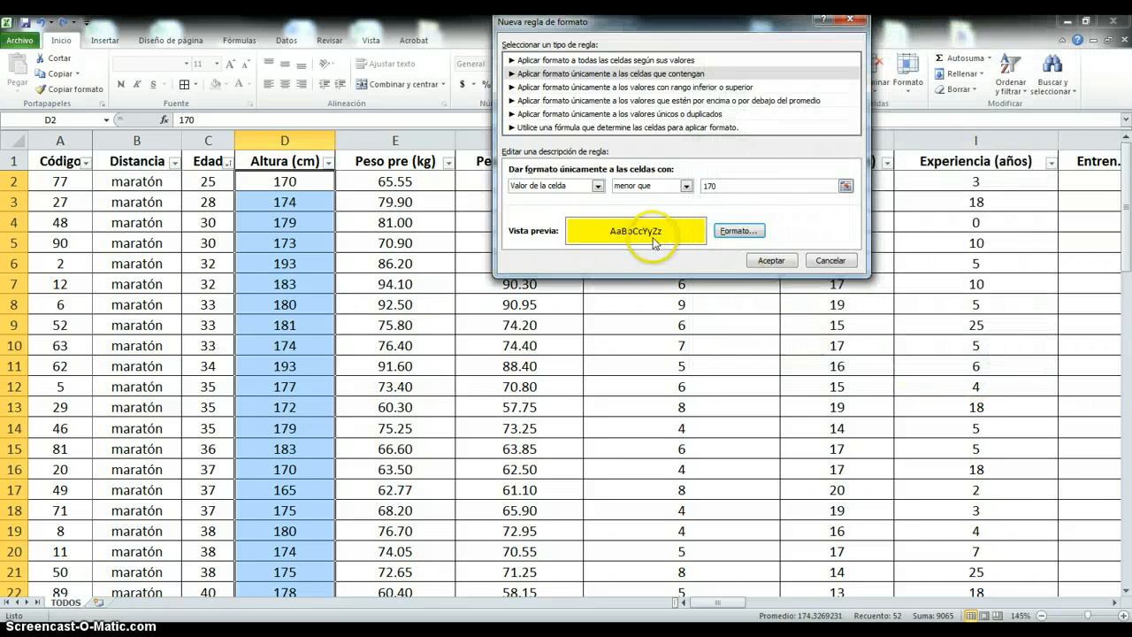
click(770, 261)
click(309, 465)
Start another conditional formatting rule for Altura (cm) cells D2:D53, matching cell values between 170 and 180.
scroll(309, 465, down, 4)
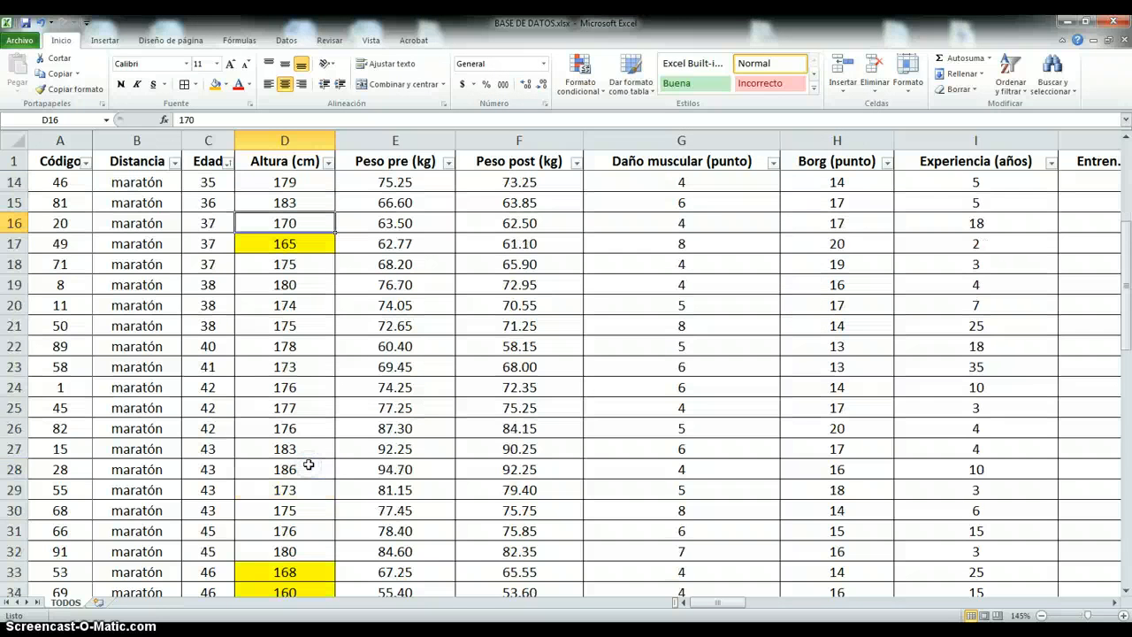
scroll(309, 465, down, 4)
scroll(309, 464, down, 4)
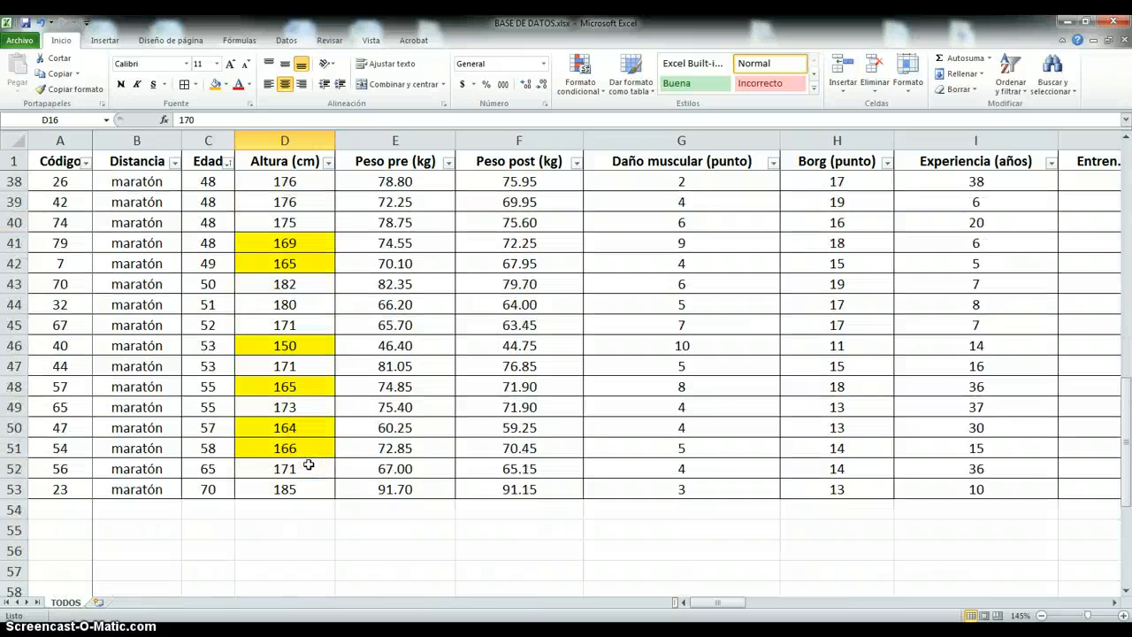
click(310, 492)
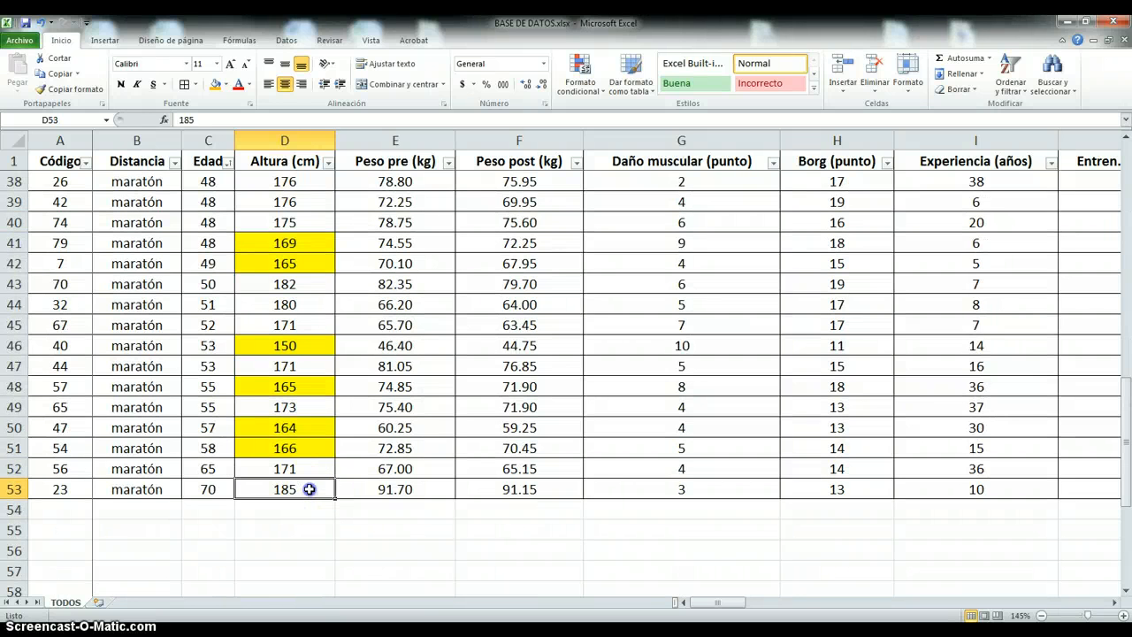
drag(310, 490, 295, 181)
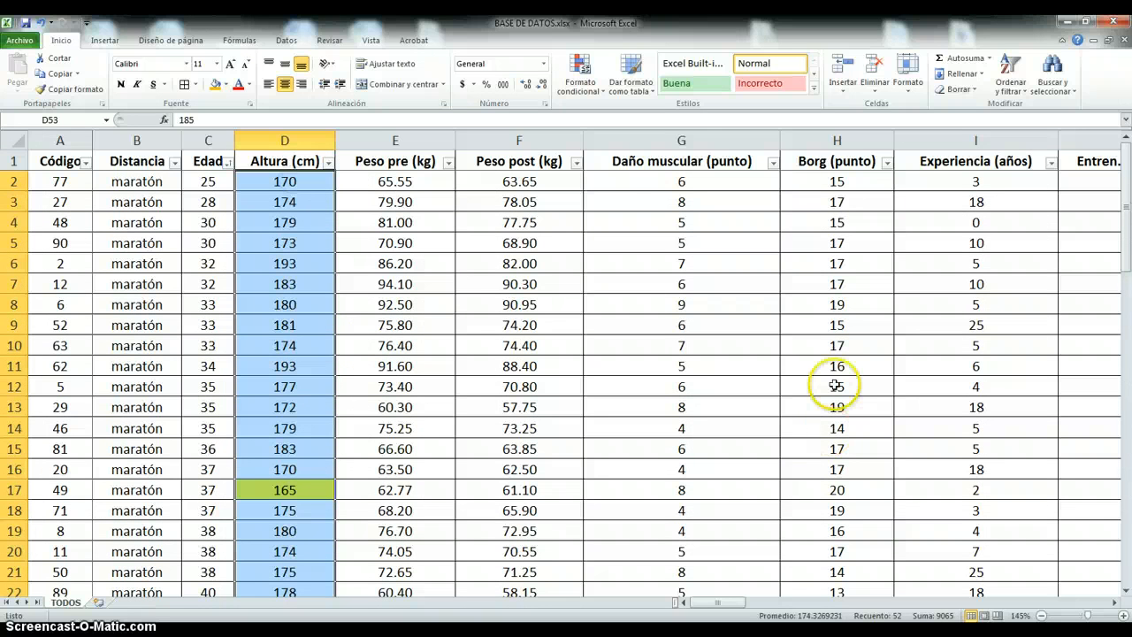
click(581, 84)
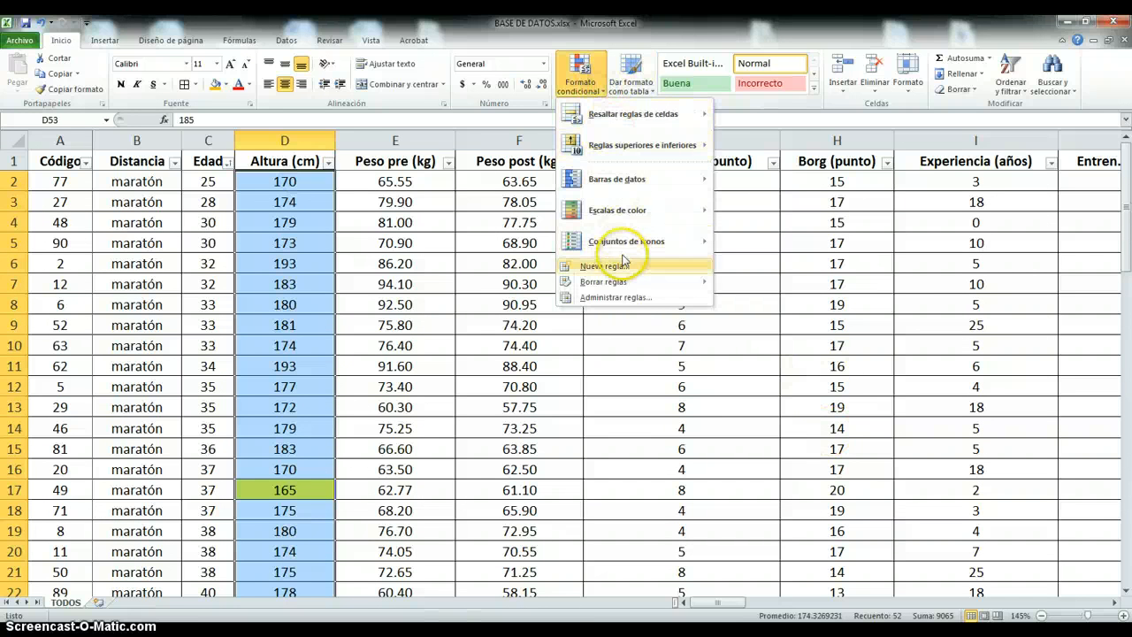
mouse_move(618, 279)
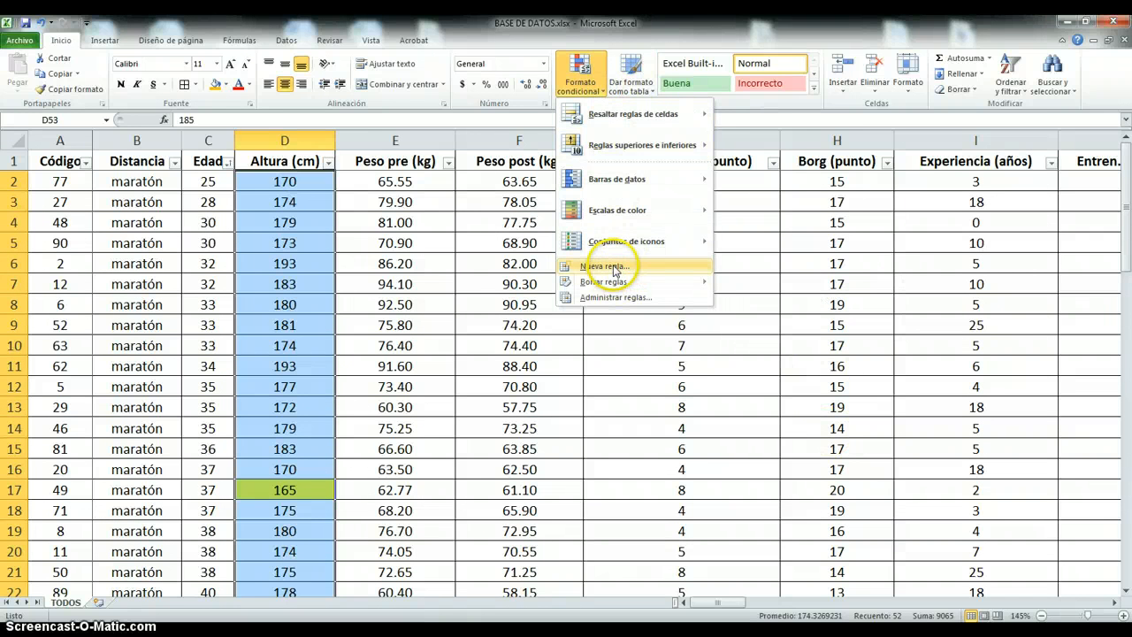
click(613, 267)
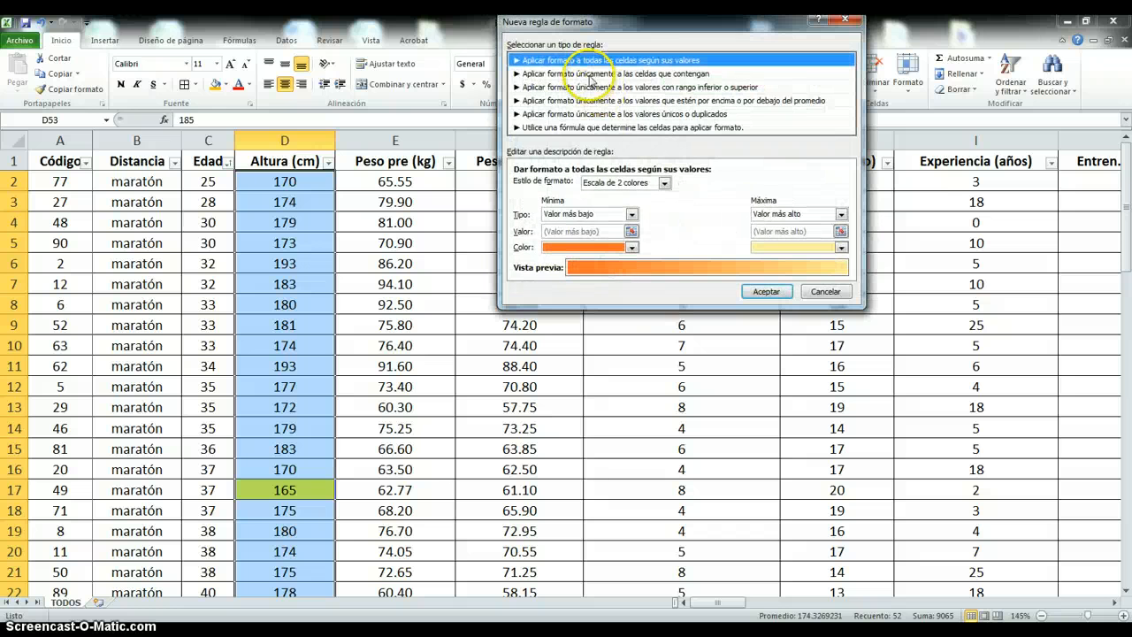
click(591, 76)
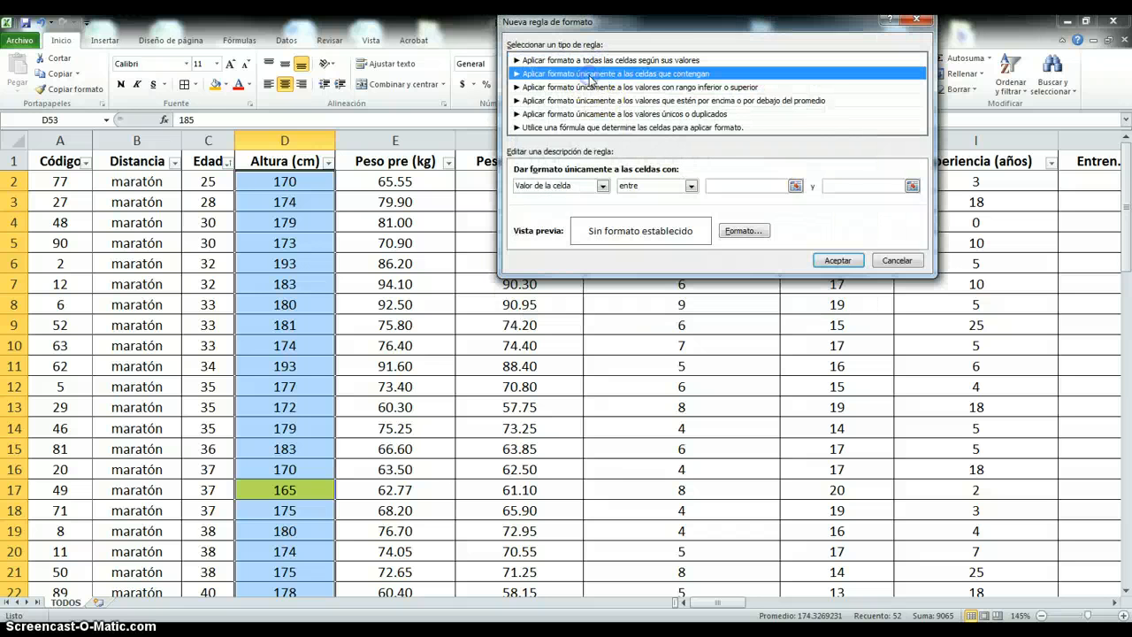
click(729, 185)
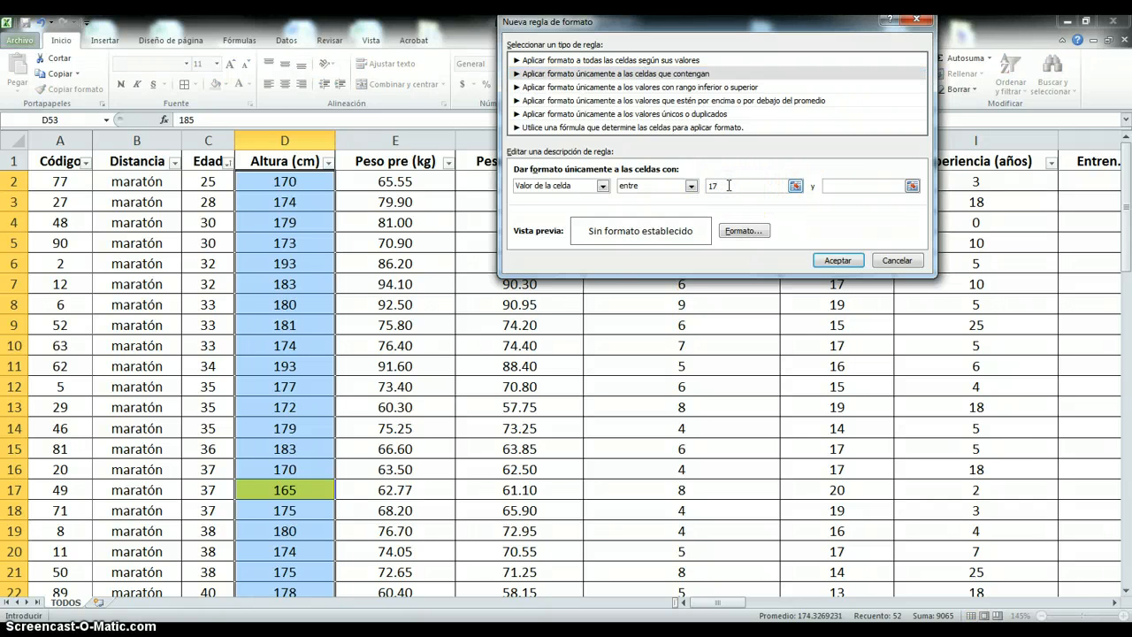
click(858, 187)
Give the 170-to-180 rule a light green fill and apply it to the Altura (cm) cells.
click(745, 232)
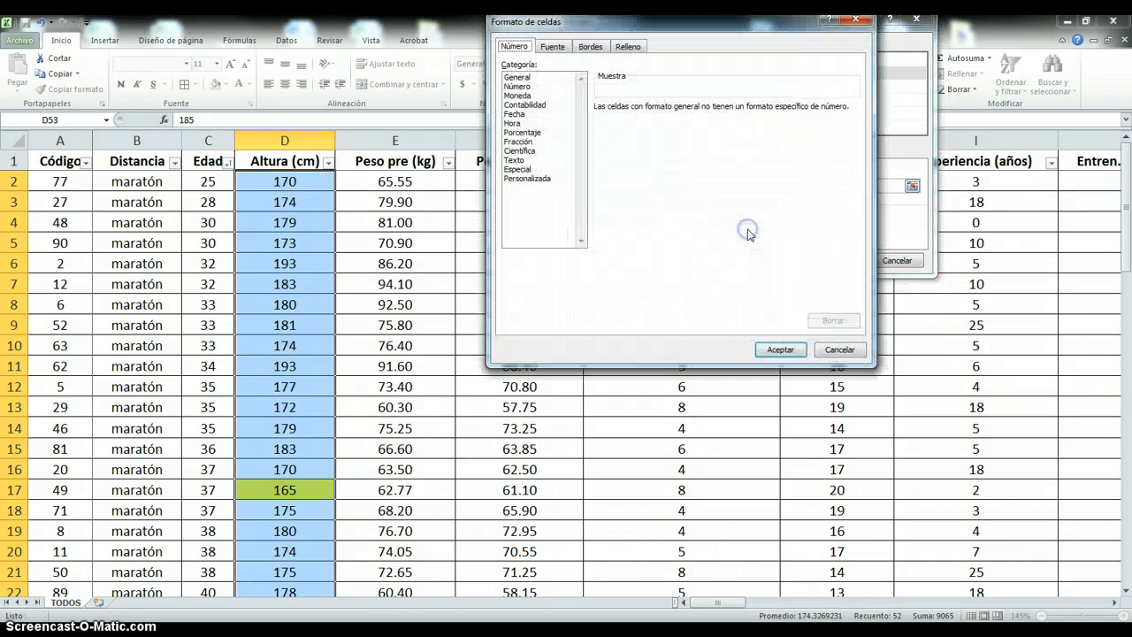
click(619, 49)
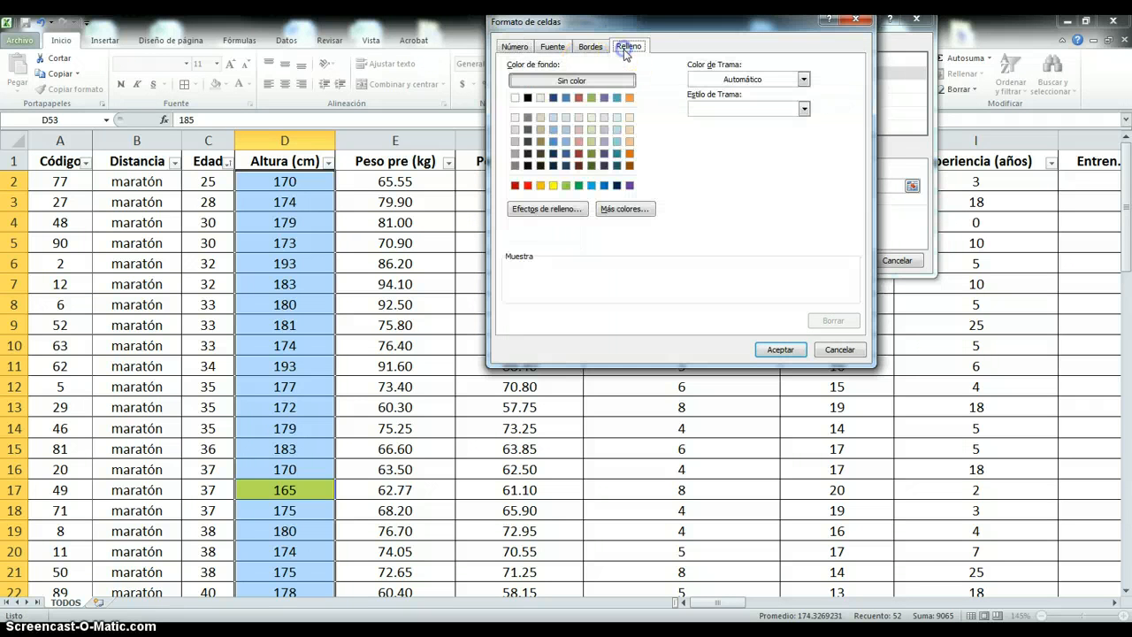
click(566, 186)
click(781, 349)
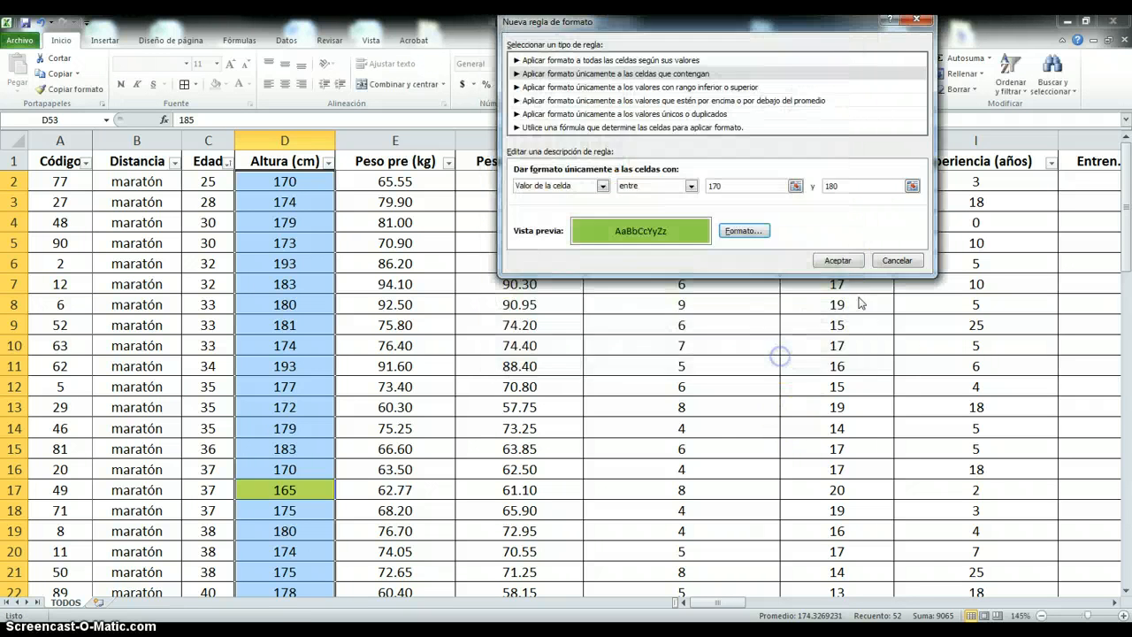
click(836, 260)
click(284, 263)
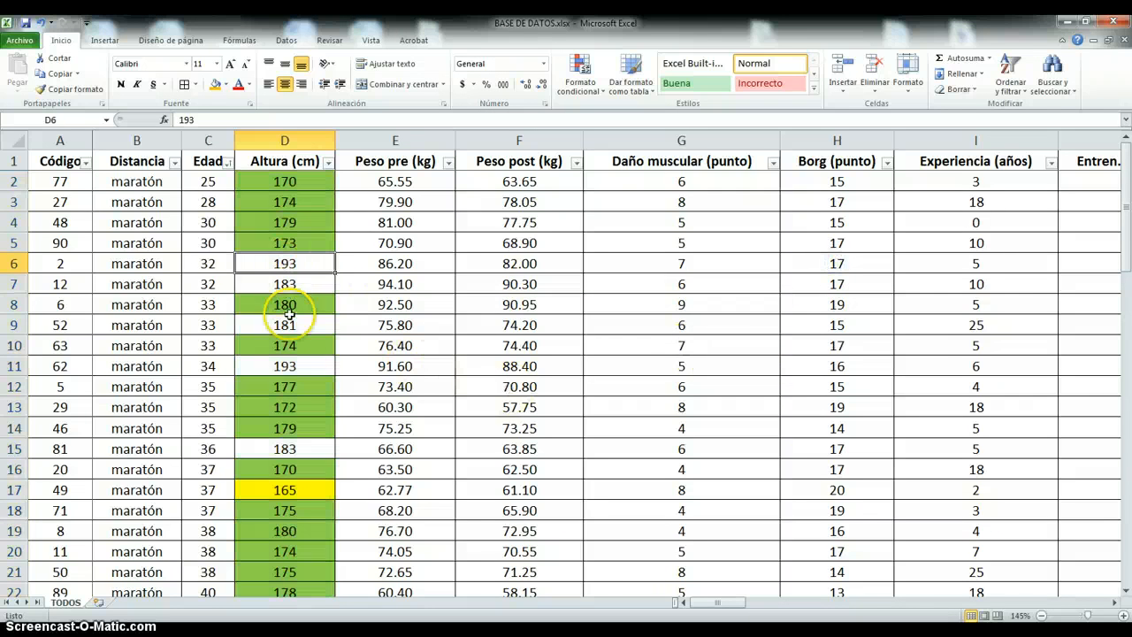
Start a third conditional formatting rule for Altura (cm) cells D2:D53, matching cell values greater than 180.
scroll(289, 314, down, 12)
scroll(298, 376, up, 12)
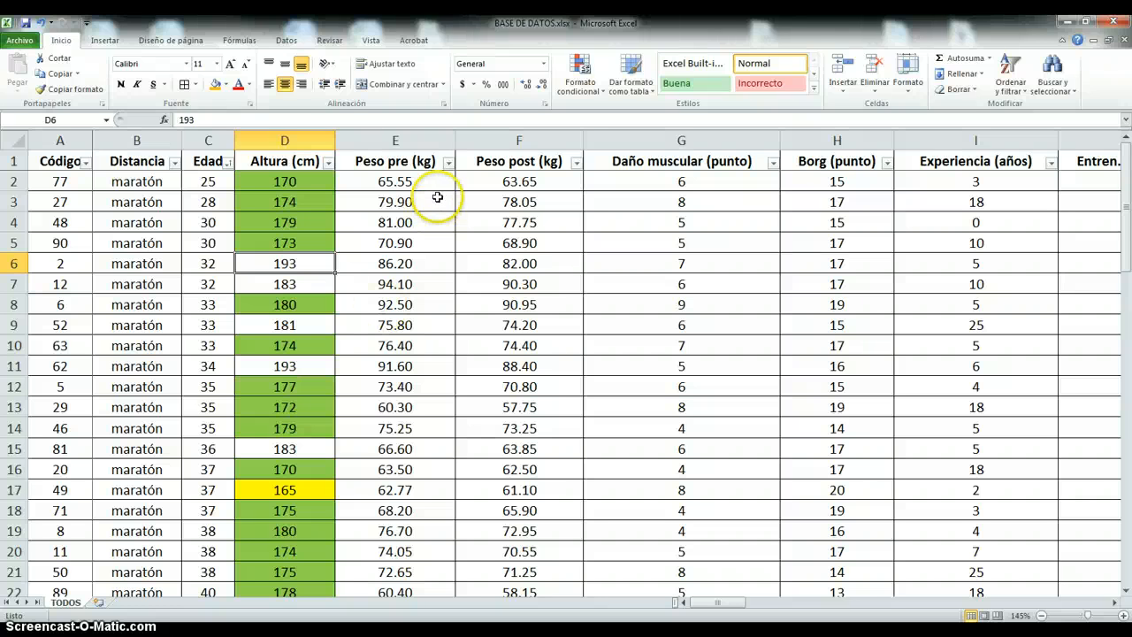
drag(289, 184, 291, 551)
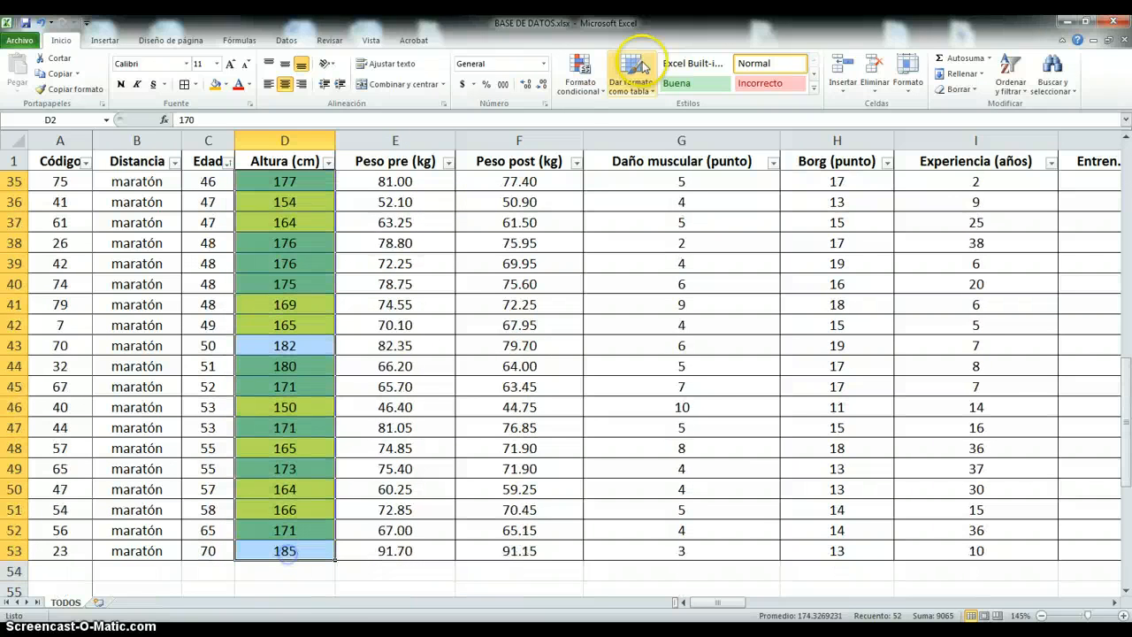
click(580, 81)
click(625, 268)
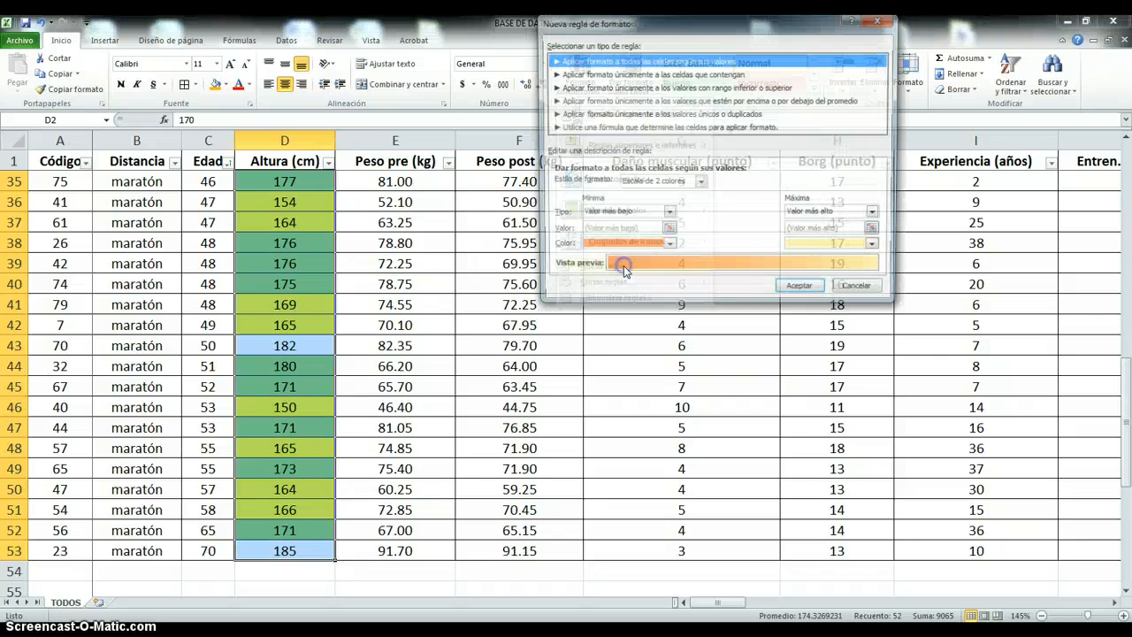
click(609, 74)
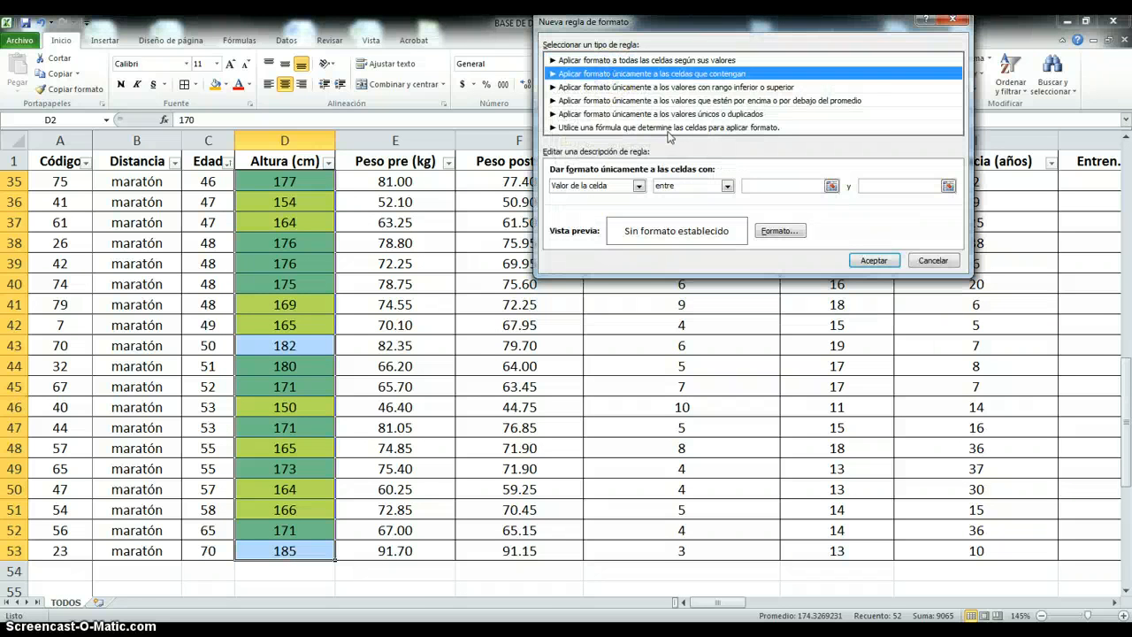
click(727, 185)
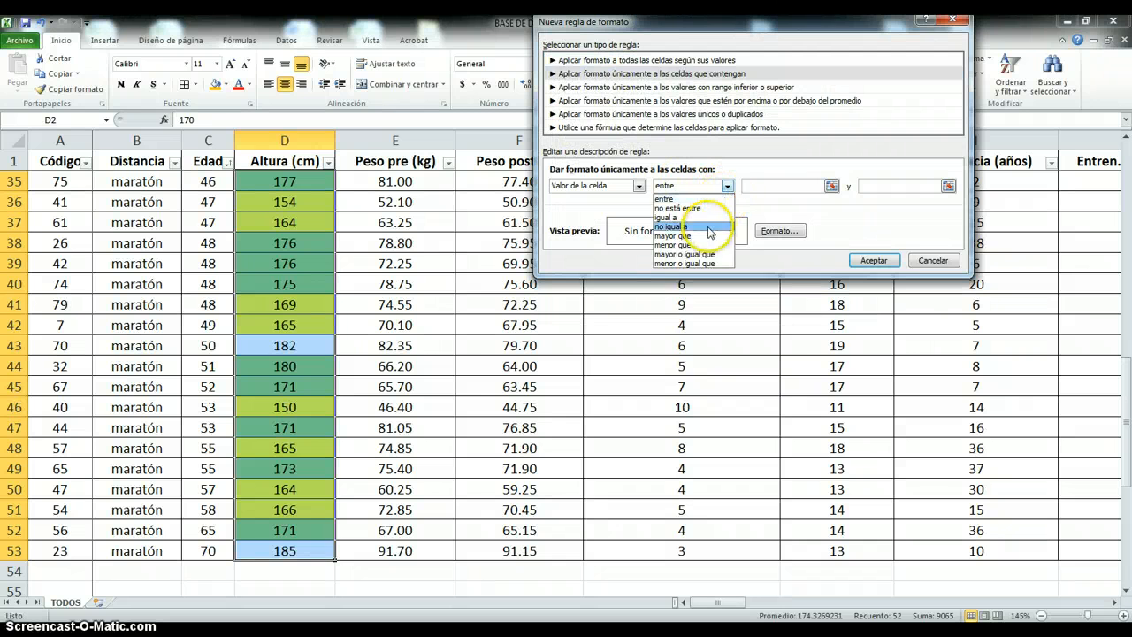
click(699, 235)
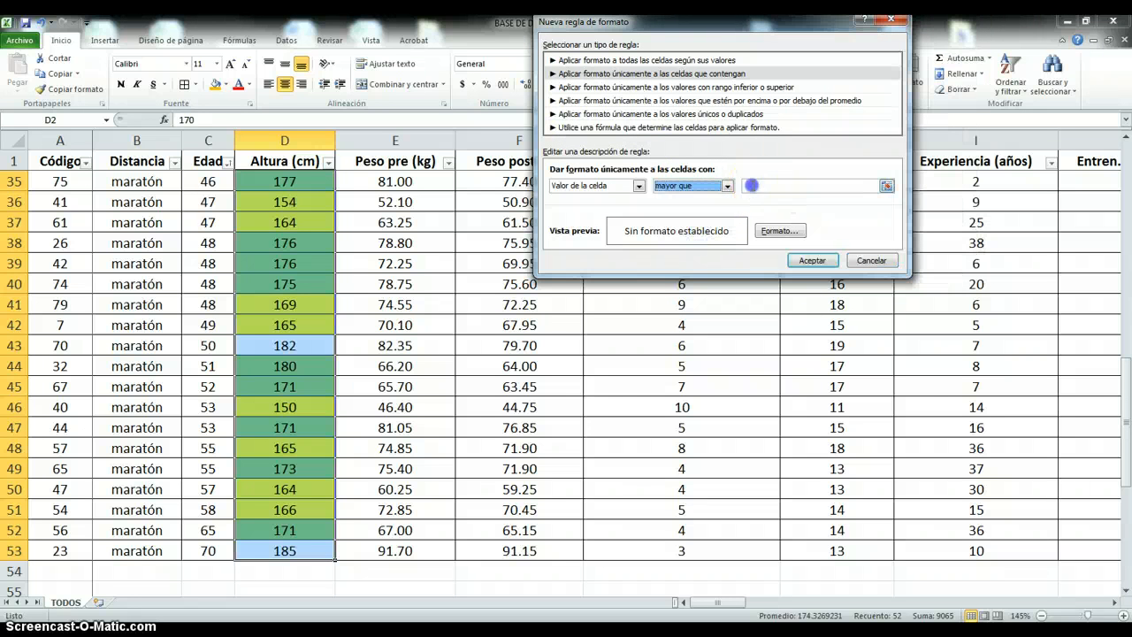
click(752, 185)
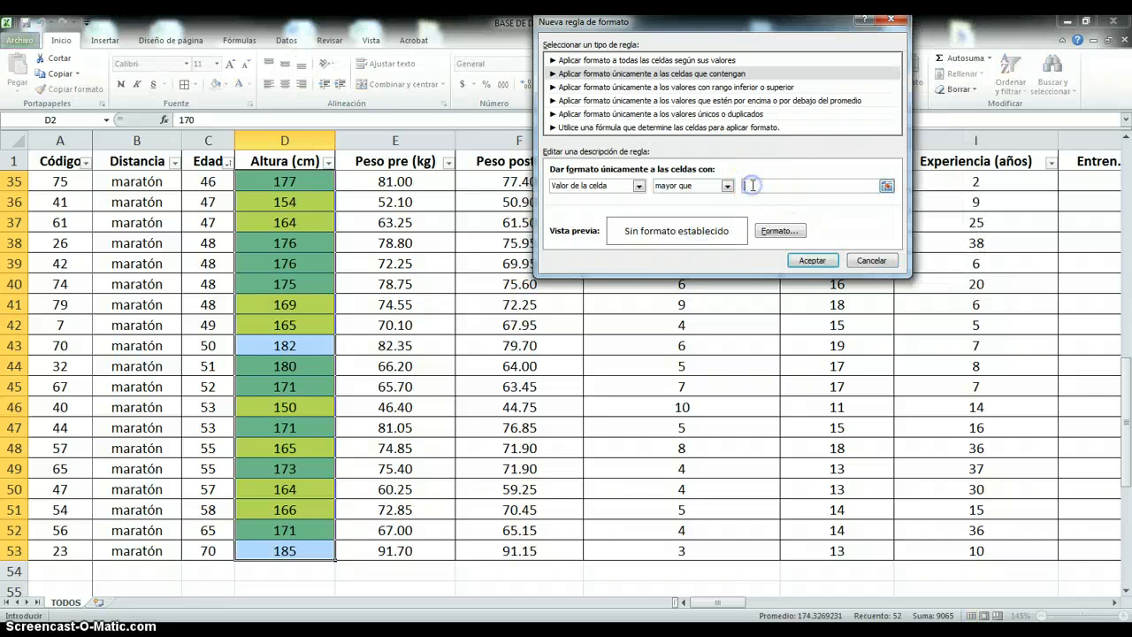
Give the greater-than-180 rule a blue fill and apply it to the Altura (cm) cells.
click(777, 231)
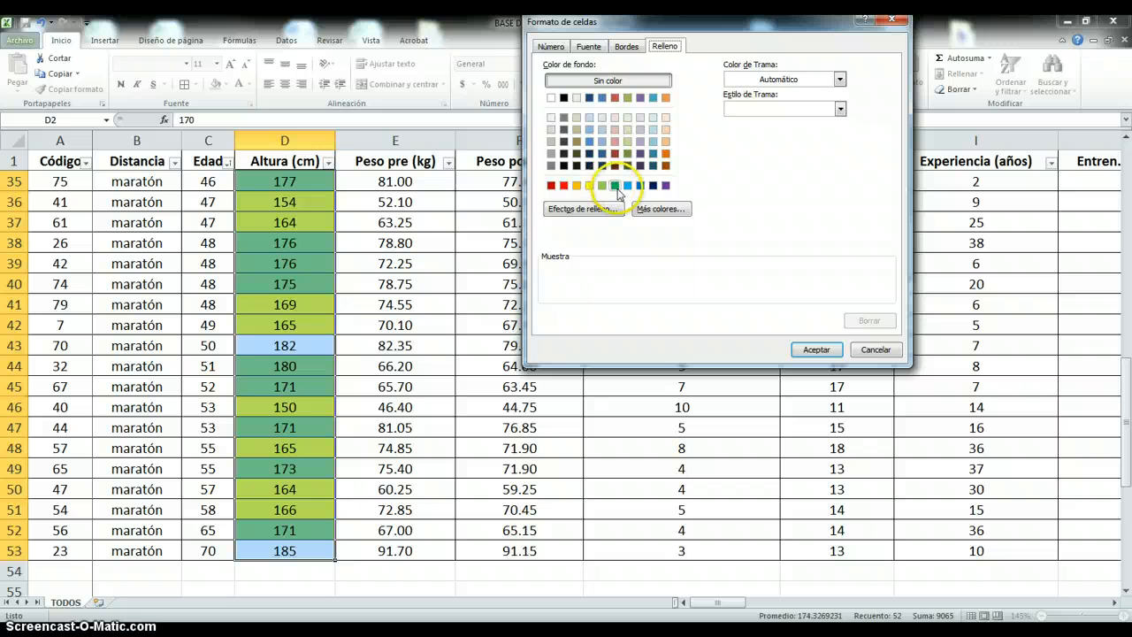
click(627, 186)
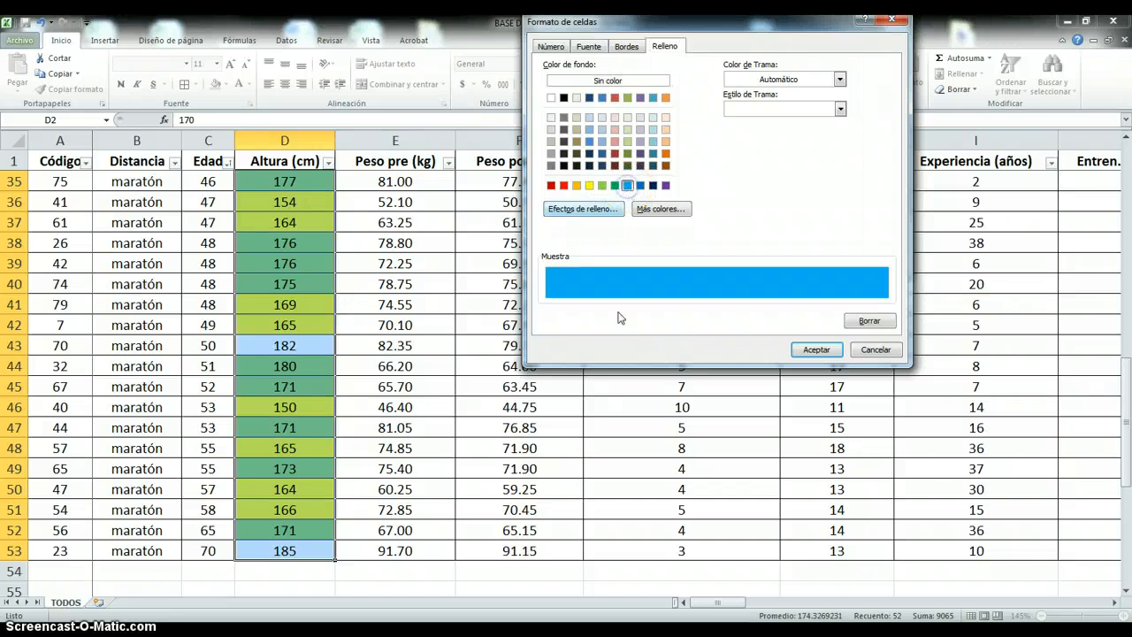
click(817, 350)
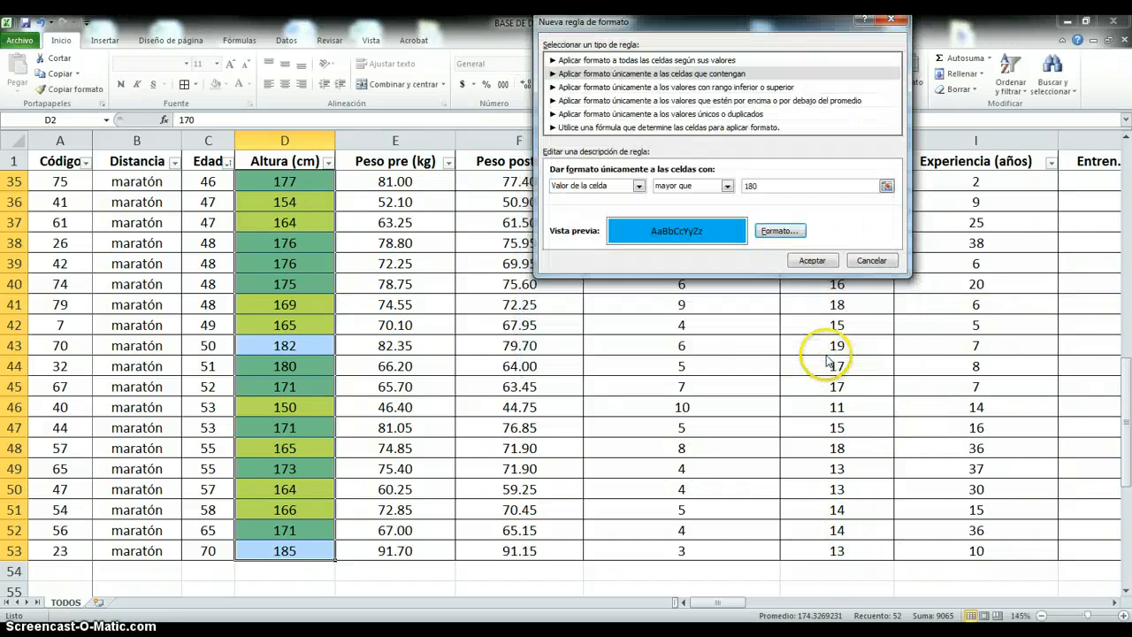
click(813, 263)
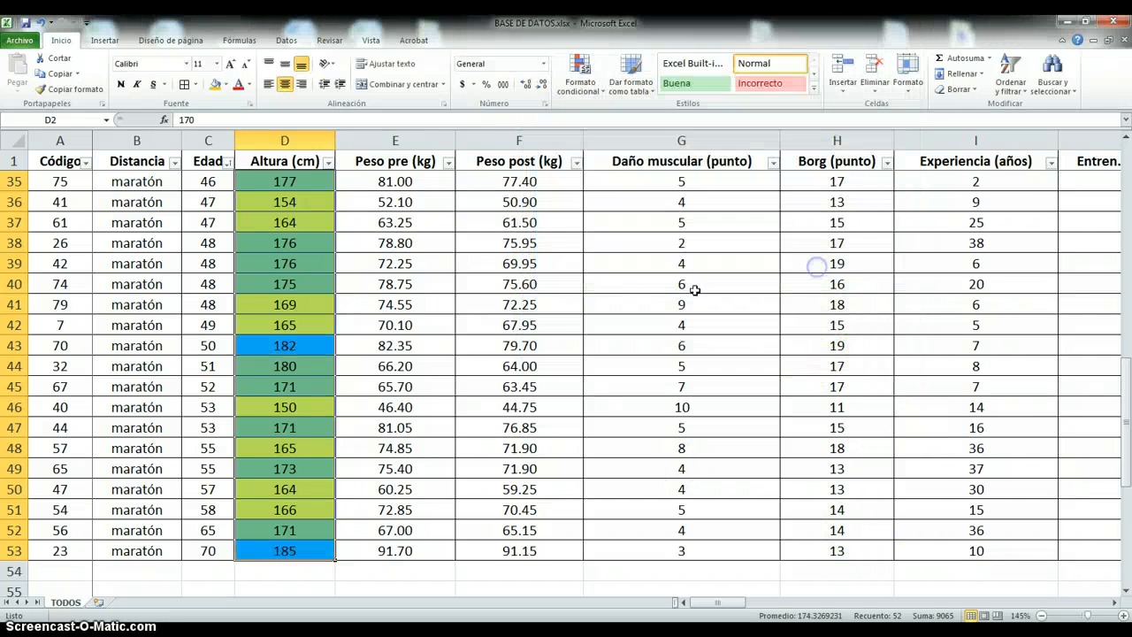
click(400, 346)
scroll(320, 359, down, 4)
scroll(320, 359, up, 12)
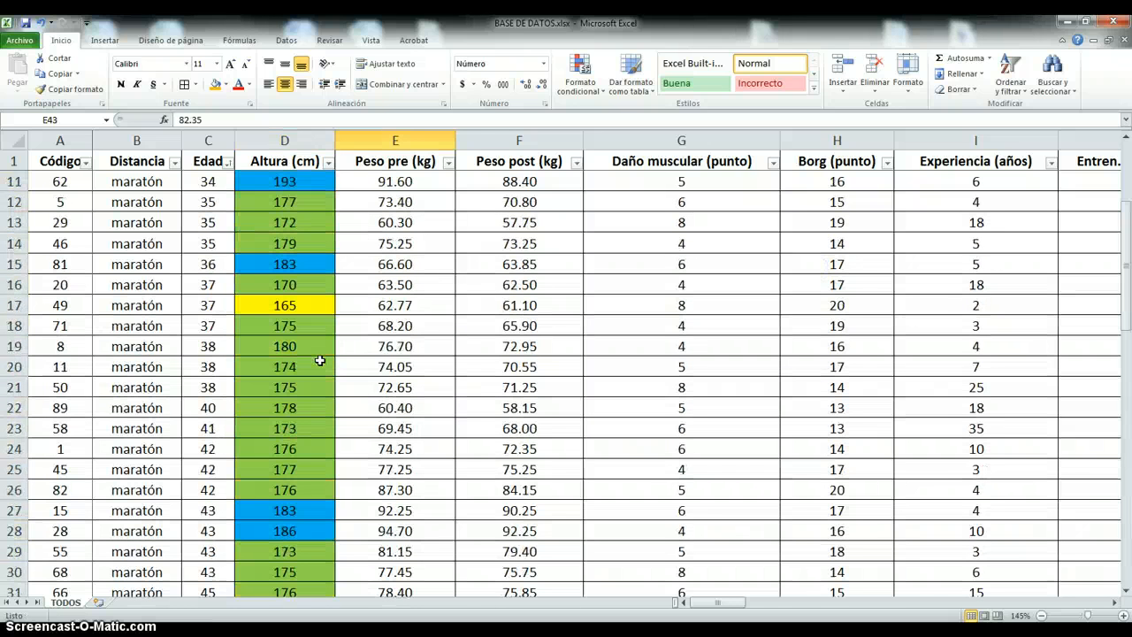
scroll(320, 361, up, 3)
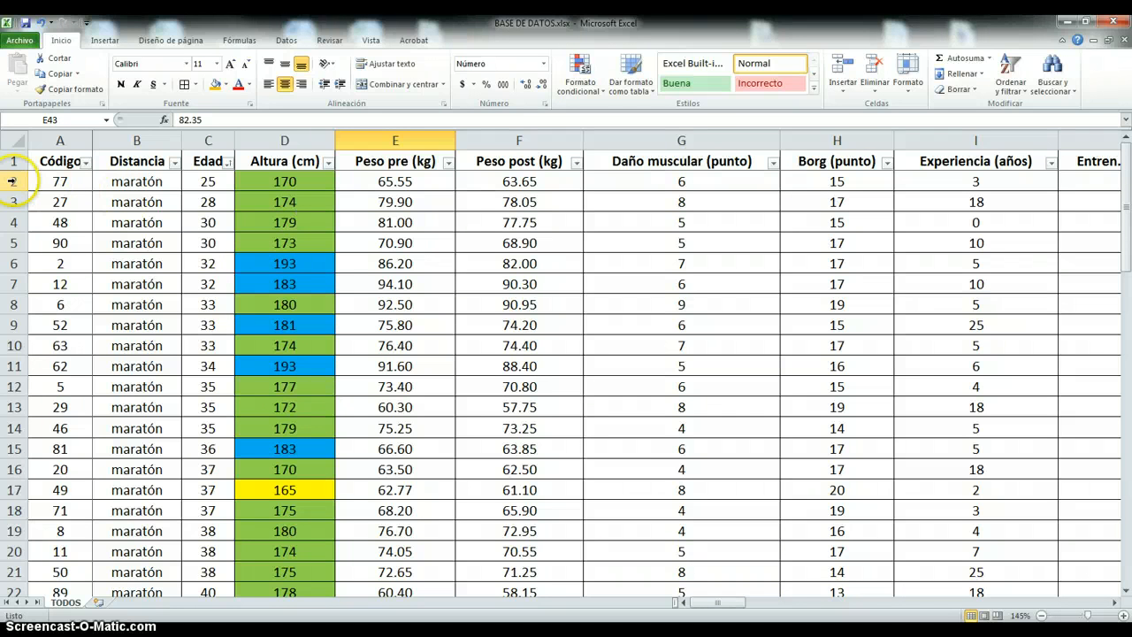
Sort the table by Altura (cm) cell colour, first with green on top and again with blue on top.
click(329, 163)
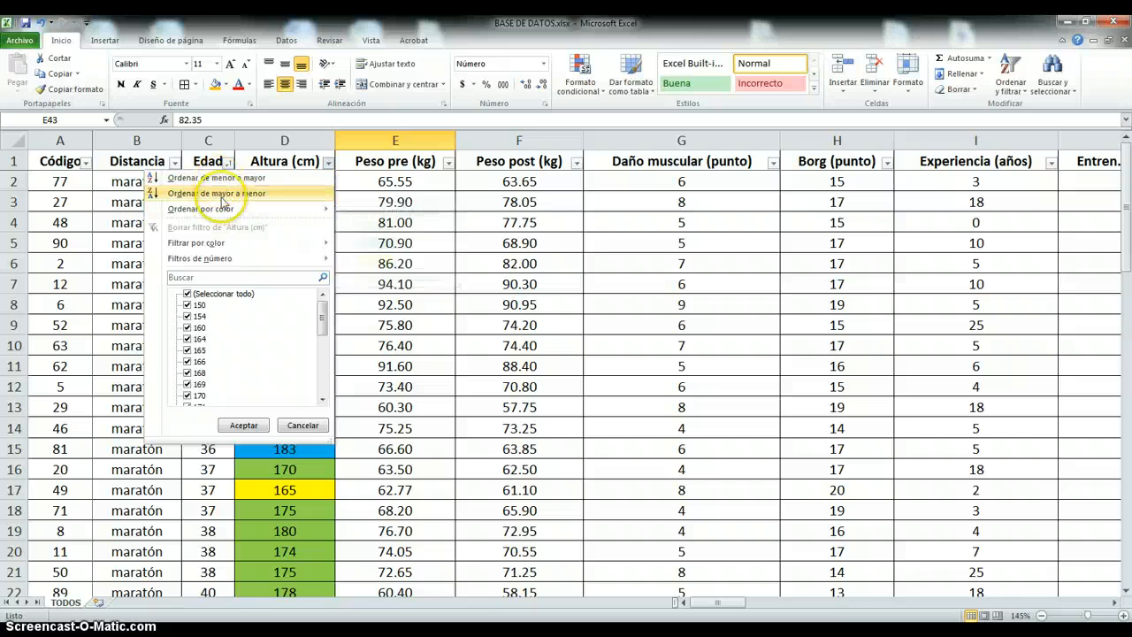
mouse_move(224, 217)
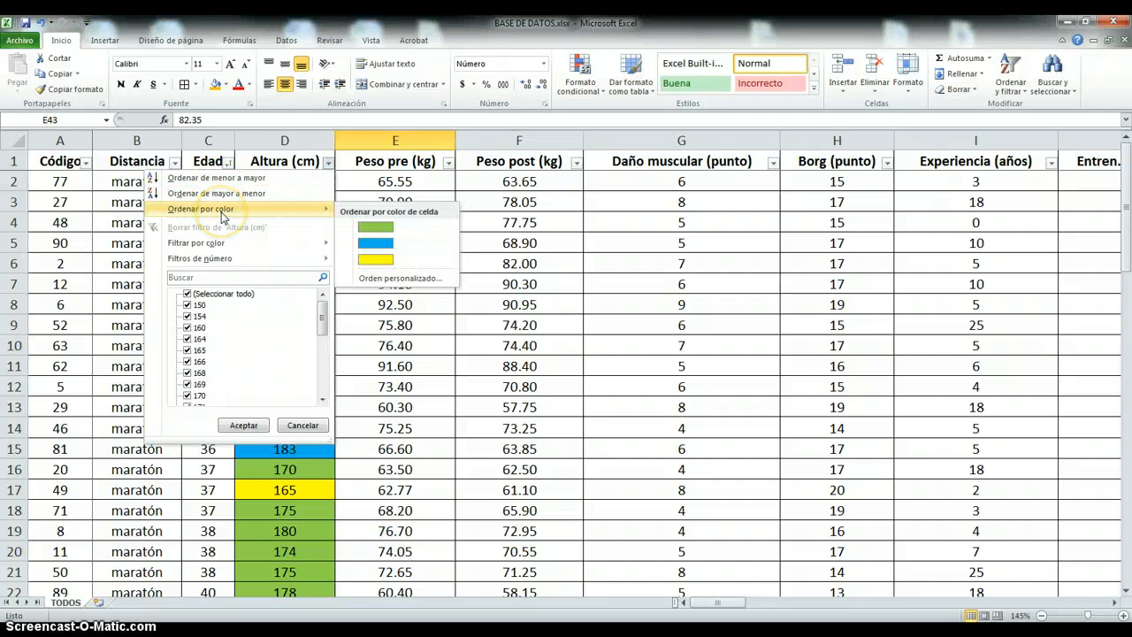
click(373, 226)
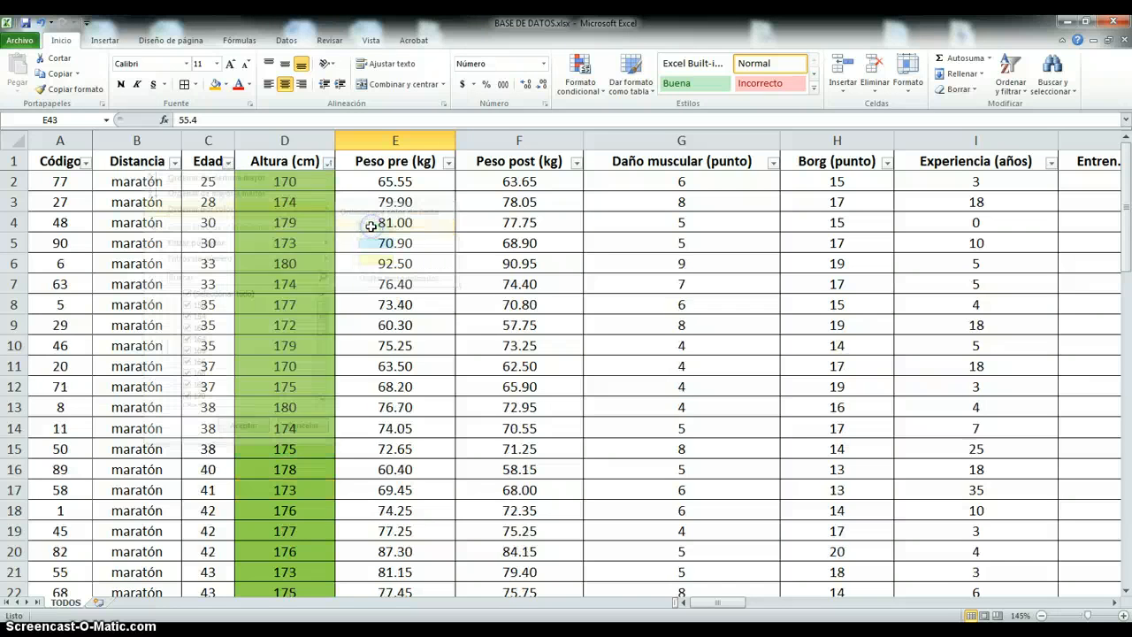
click(328, 162)
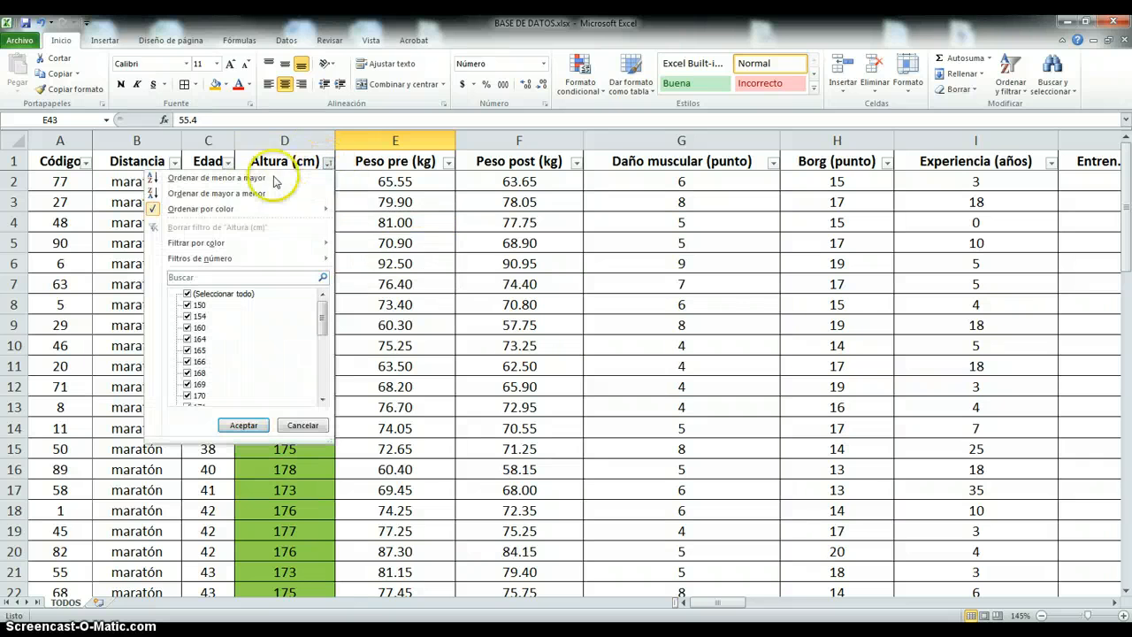
click(370, 228)
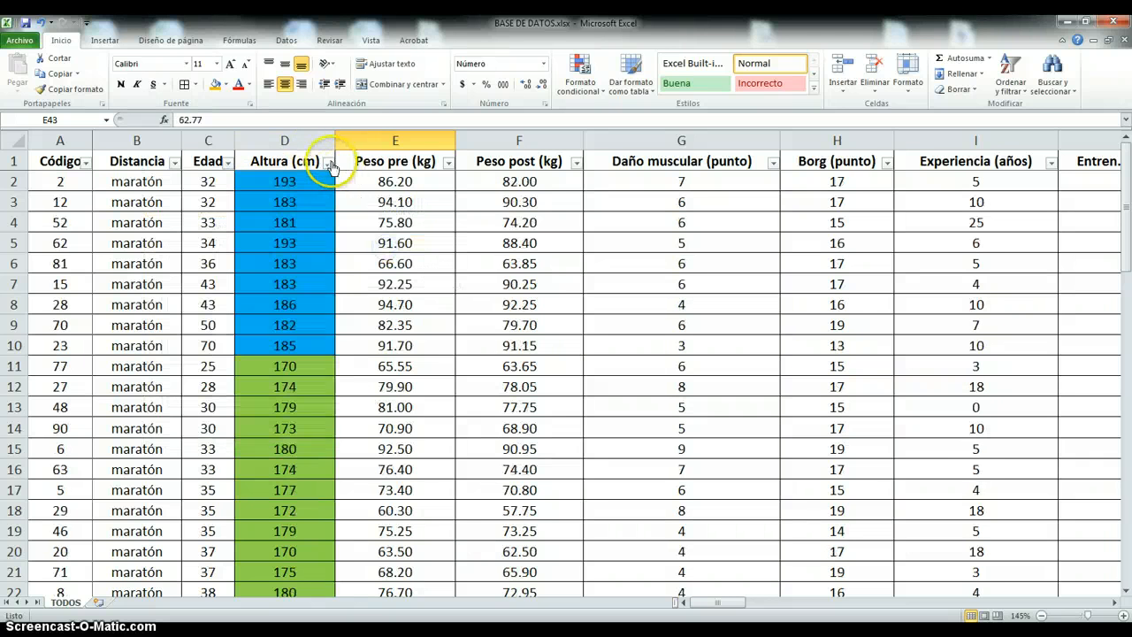
Sort the table by Altura (cm) cell colour with the yellow cells on top.
click(329, 163)
mouse_move(201, 209)
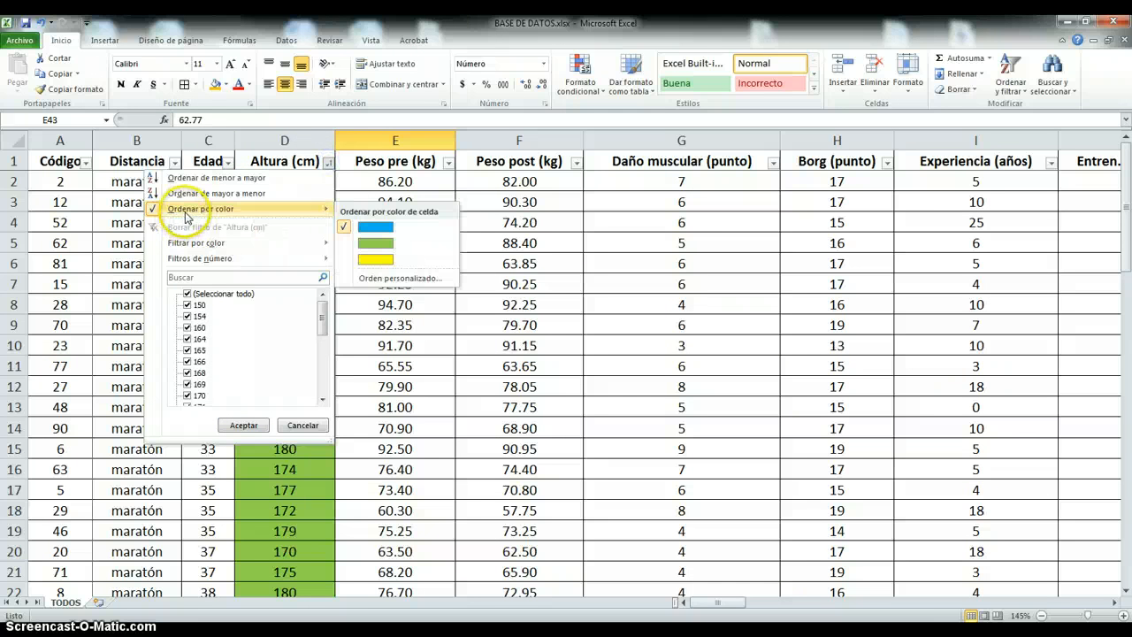
click(389, 259)
scroll(320, 288, down, 4)
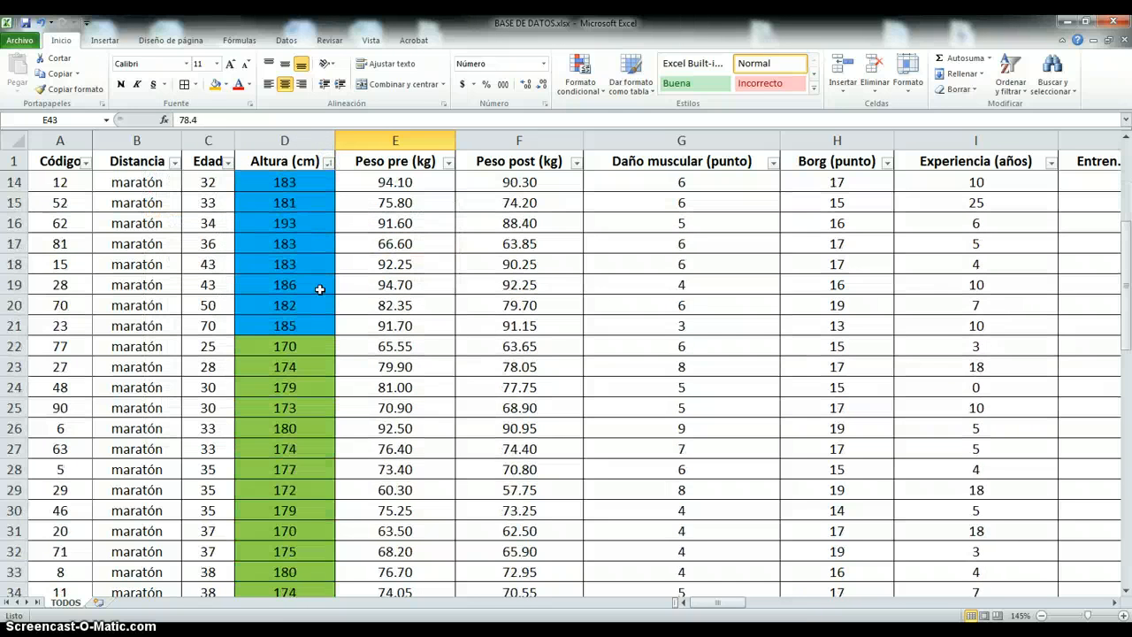
scroll(320, 289, down, 8)
scroll(319, 290, up, 11)
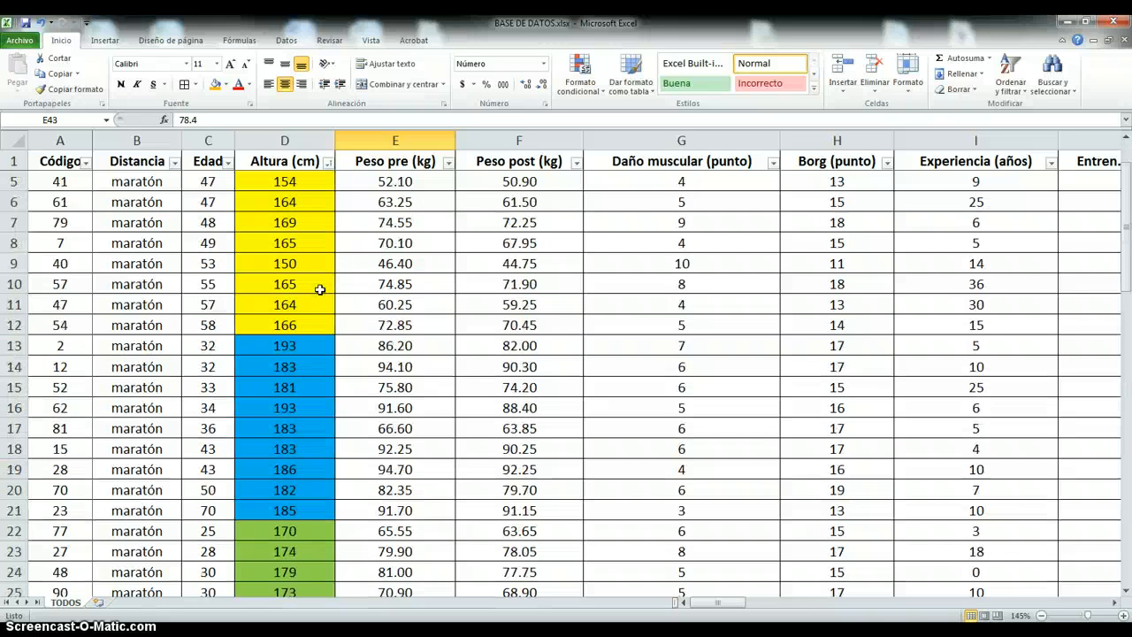
scroll(319, 289, up, 1)
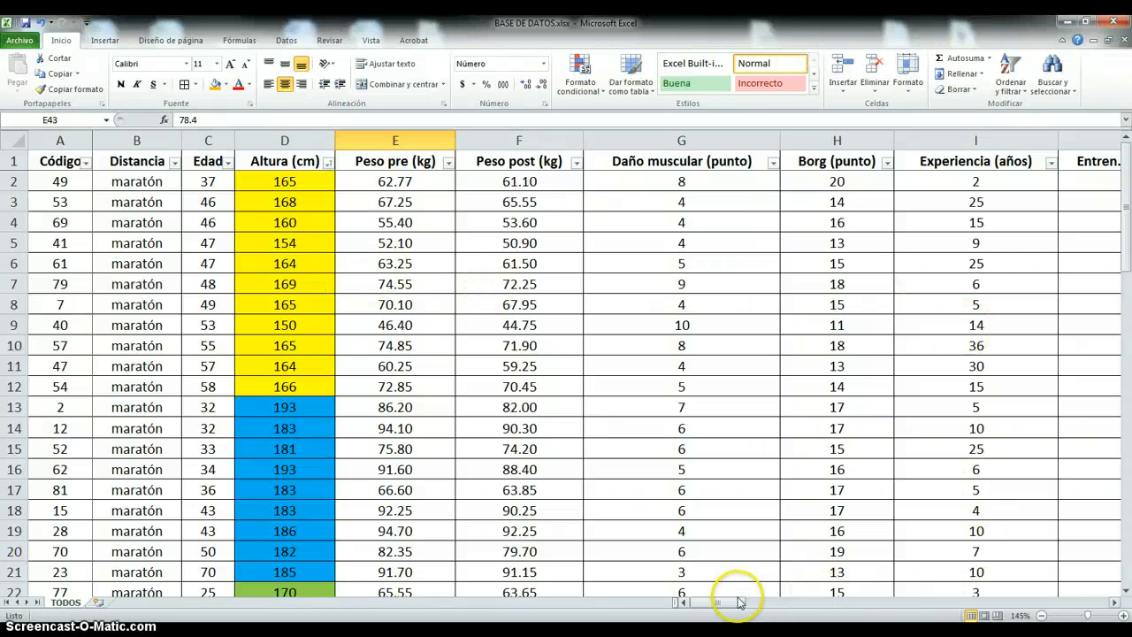
drag(735, 601, 695, 602)
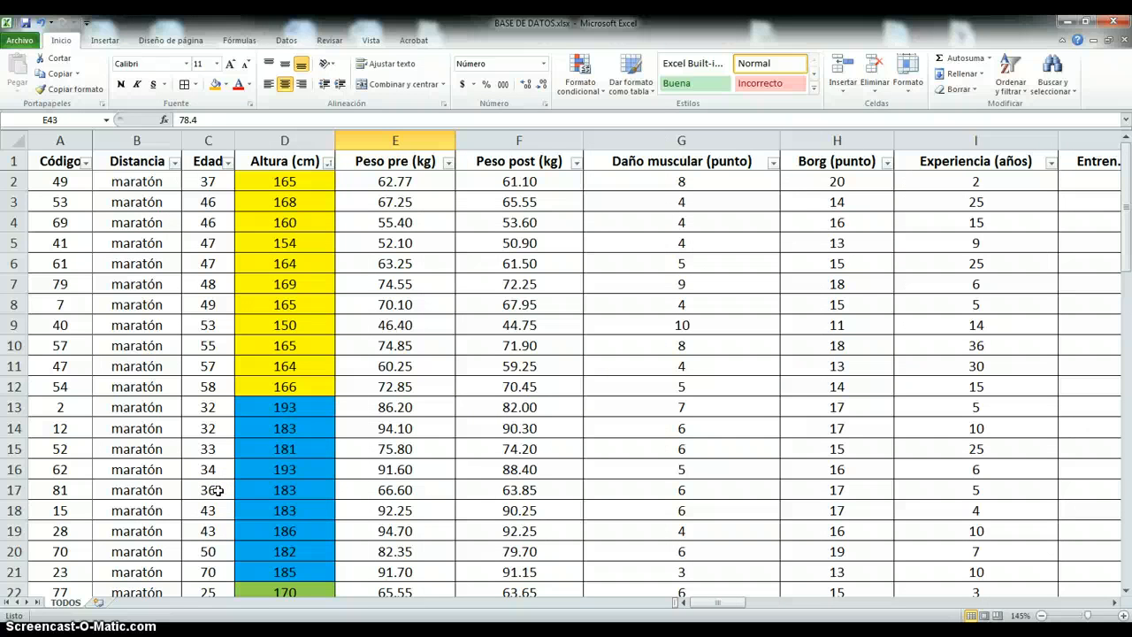
Insert two blank rows above row 13, between the yellow and blue height groups.
click(14, 408)
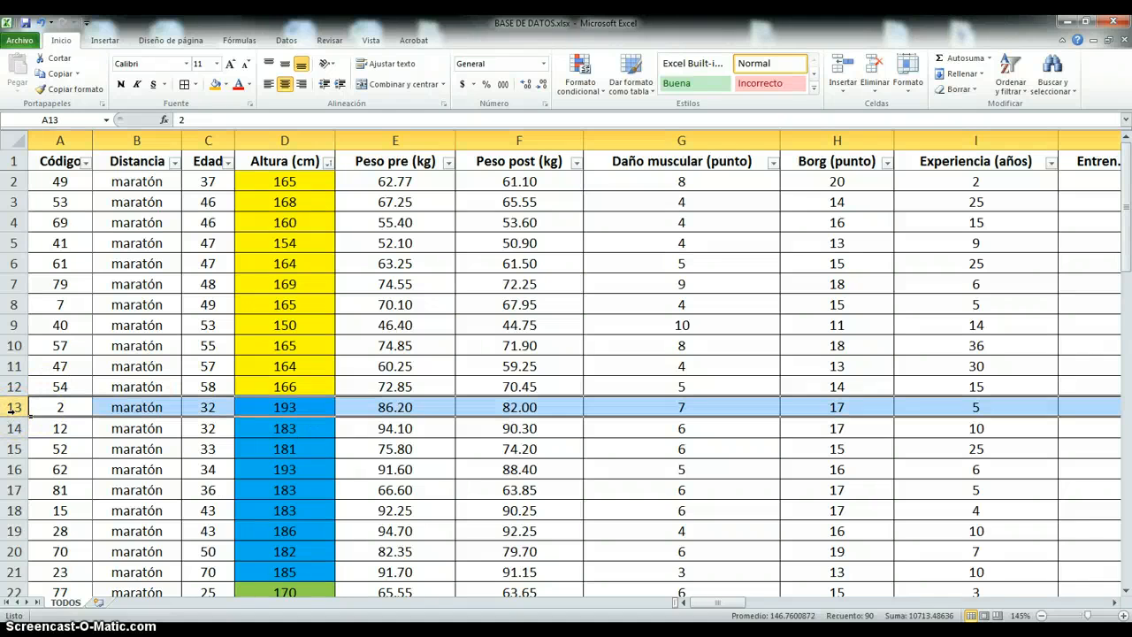
right_click(14, 413)
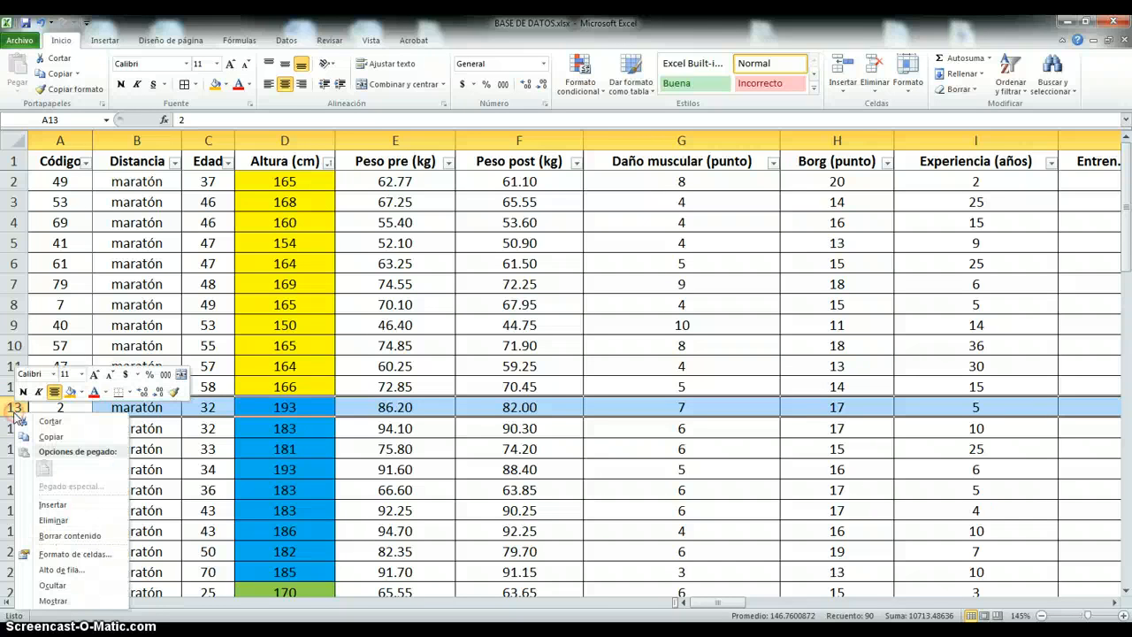
click(53, 505)
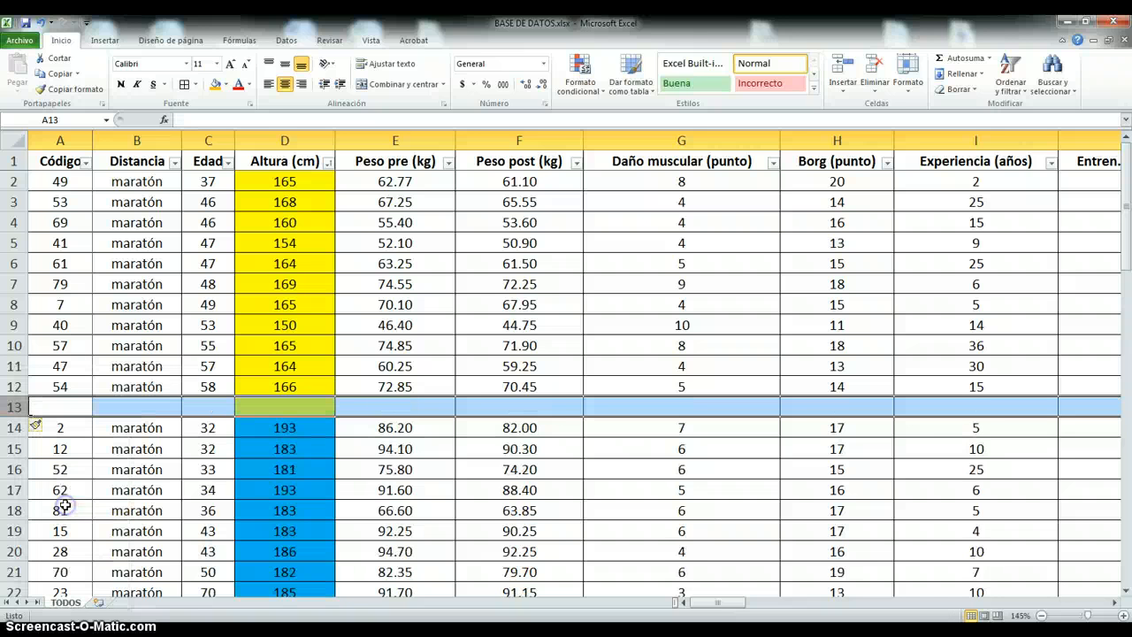
right_click(14, 410)
click(81, 500)
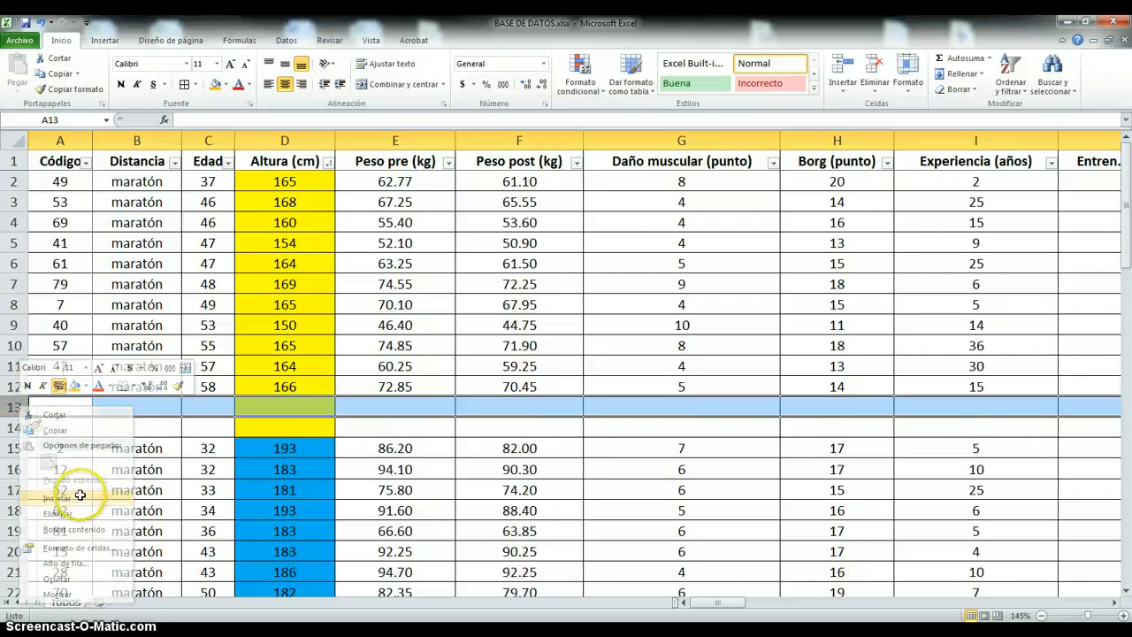
Calculate the average height of the yellow group in D13 with =promedio(D2:D12).
click(303, 409)
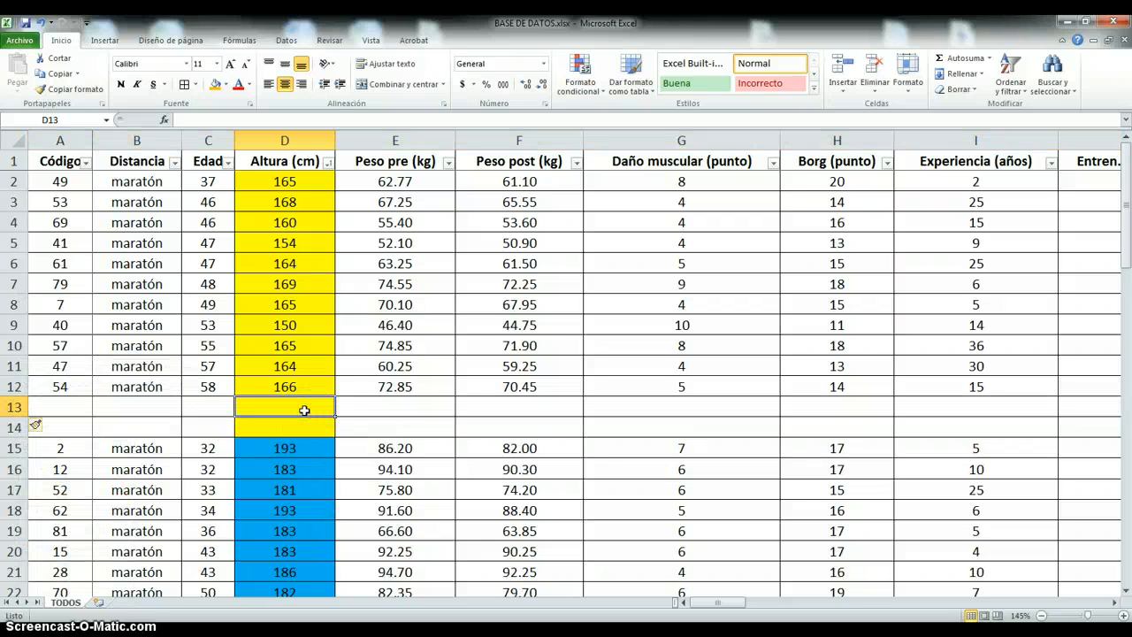
text(=)
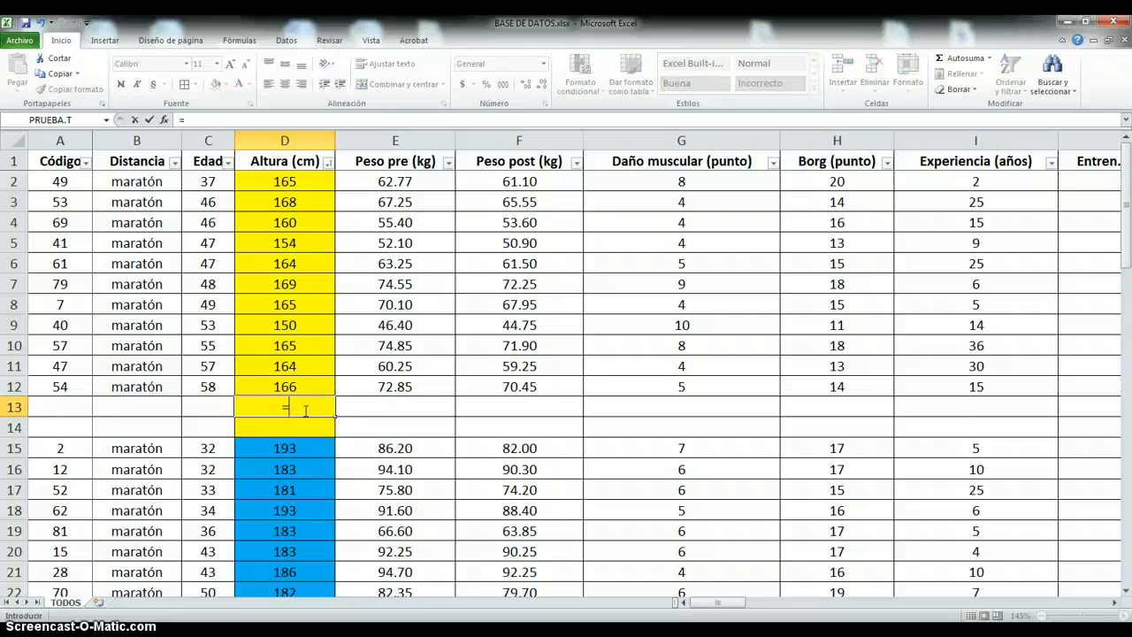
text(promedio()
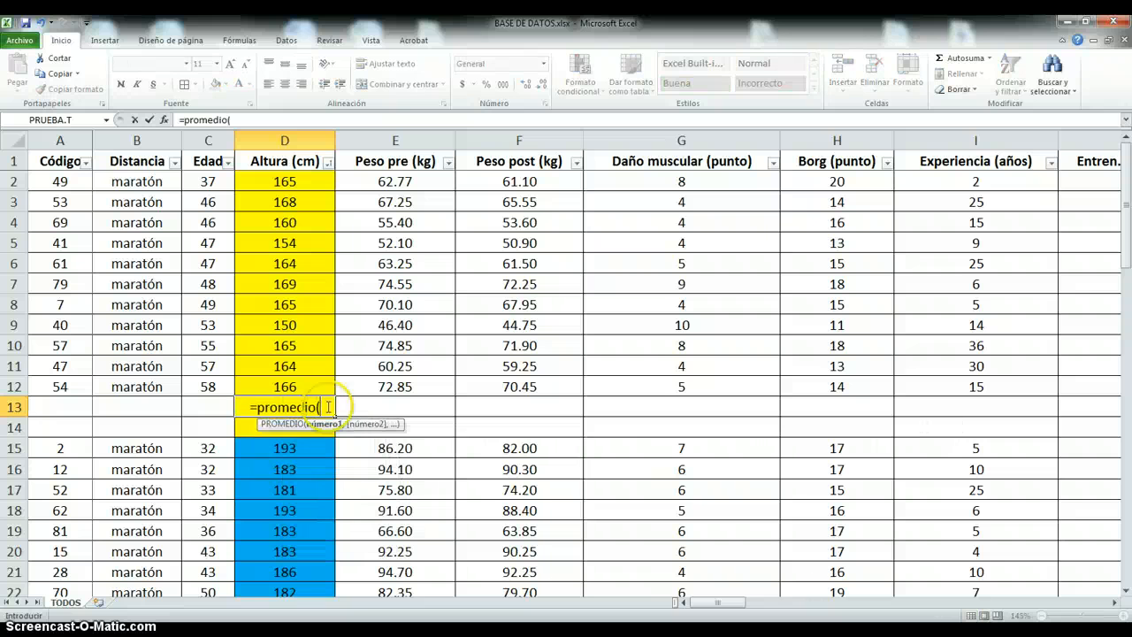
drag(304, 387, 286, 183)
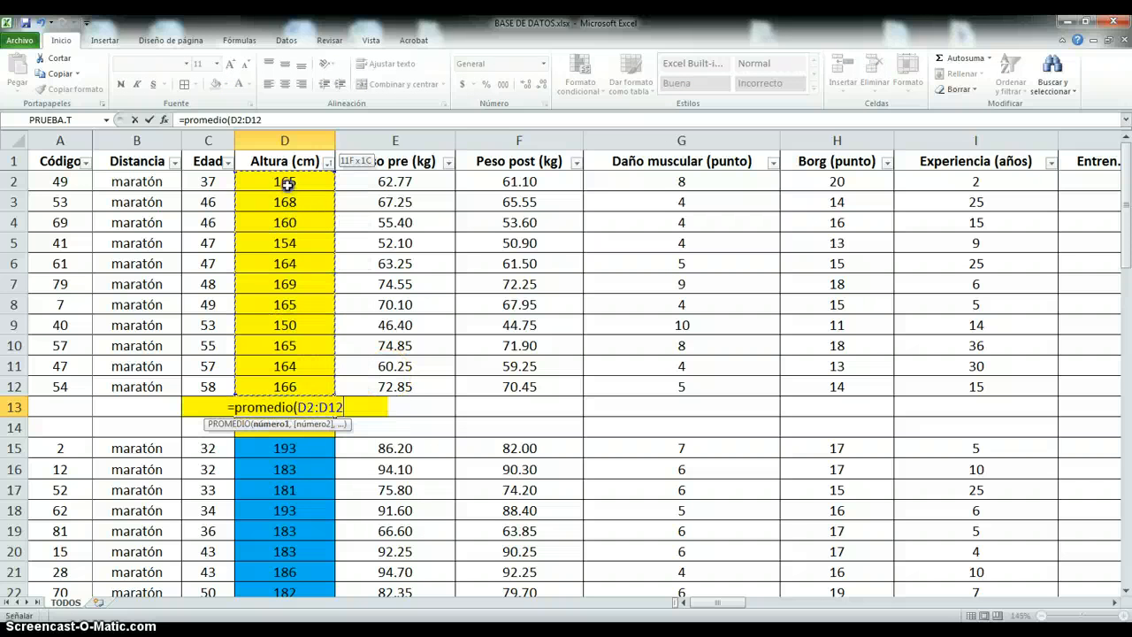
key(Return)
text(+)
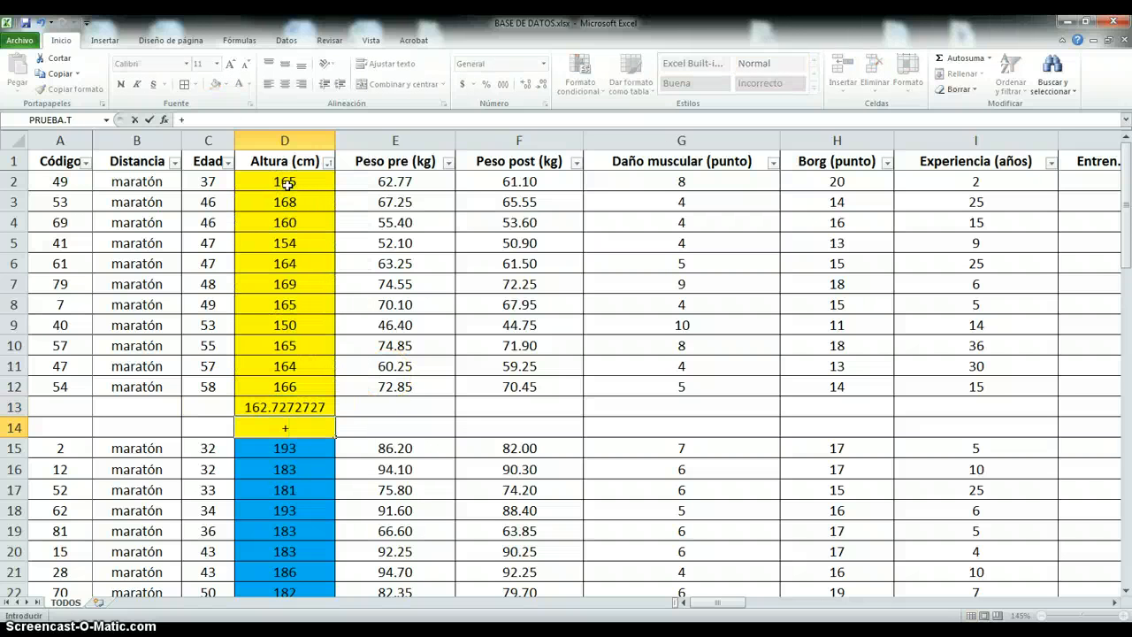
text((desvest)
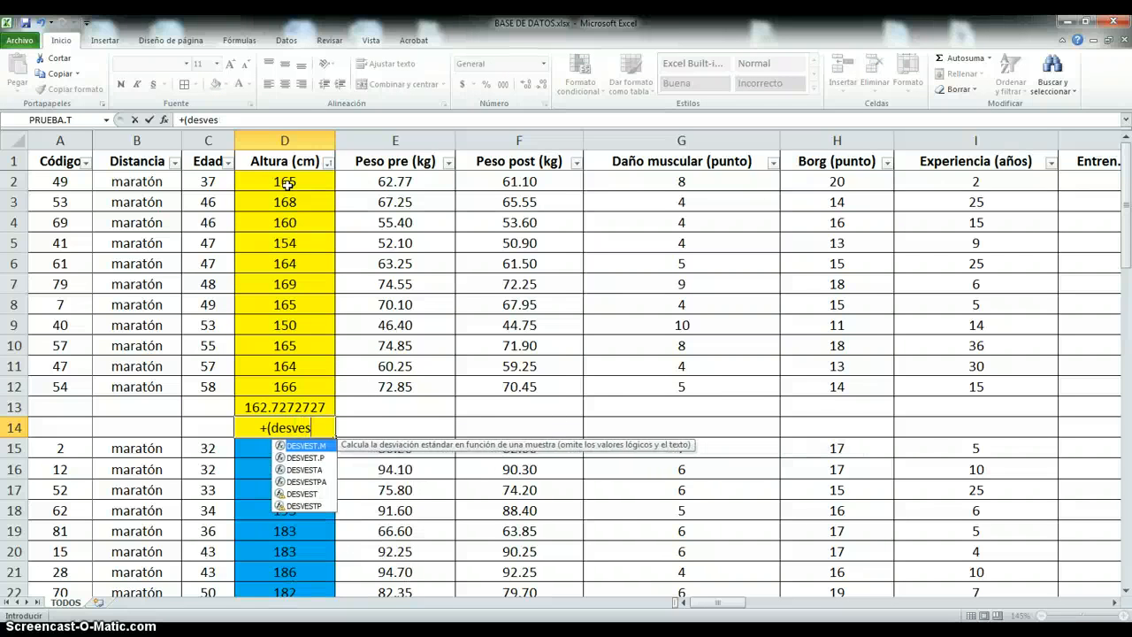
key(BackSpace)
key(BackSpace)
key(BackSpace)
key(BackSpace)
key(BackSpace)
key(BackSpace)
key(BackSpace)
key(BackSpace)
text(des)
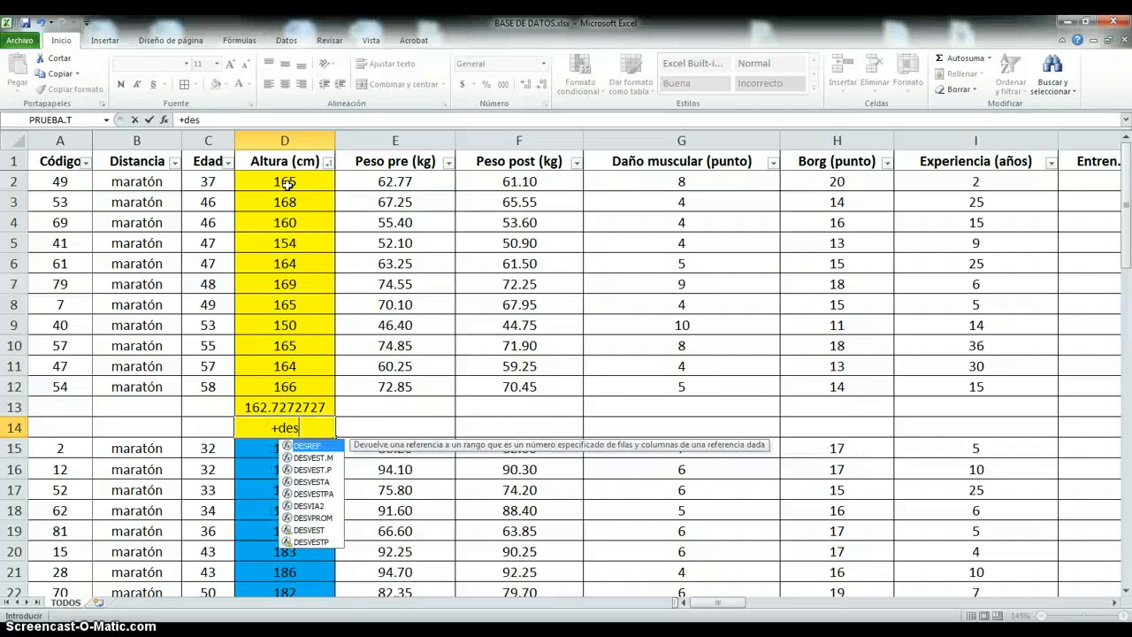
key(BackSpace)
key(BackSpace)
key(BackSpace)
key(BackSpace)
Calculate the standard deviation of the yellow group's heights D2:D12 in D14 with the desvest function.
text(=d)
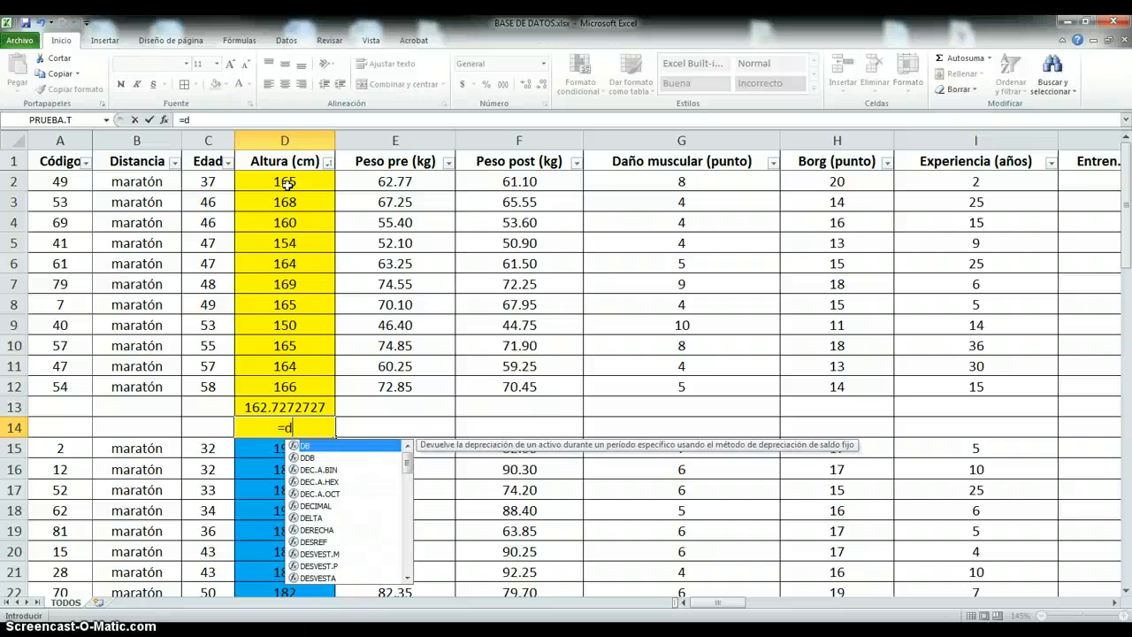
text(esvest)
text(()
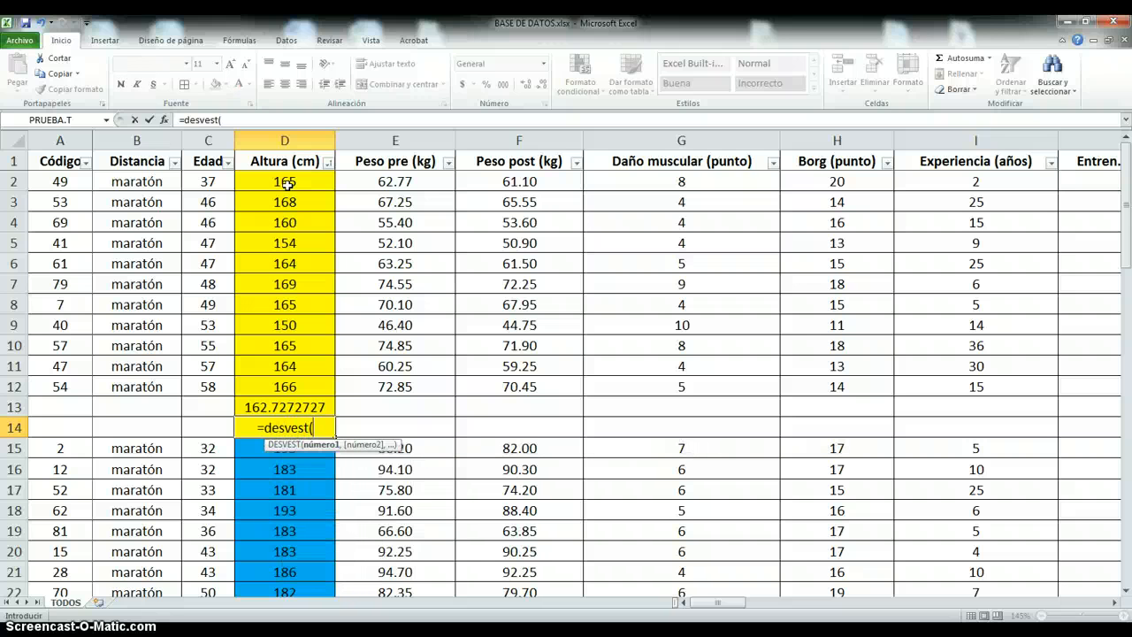
drag(301, 386, 301, 181)
key(Return)
Format the average and standard deviation in D13:D14 to show one decimal place.
drag(311, 404, 306, 428)
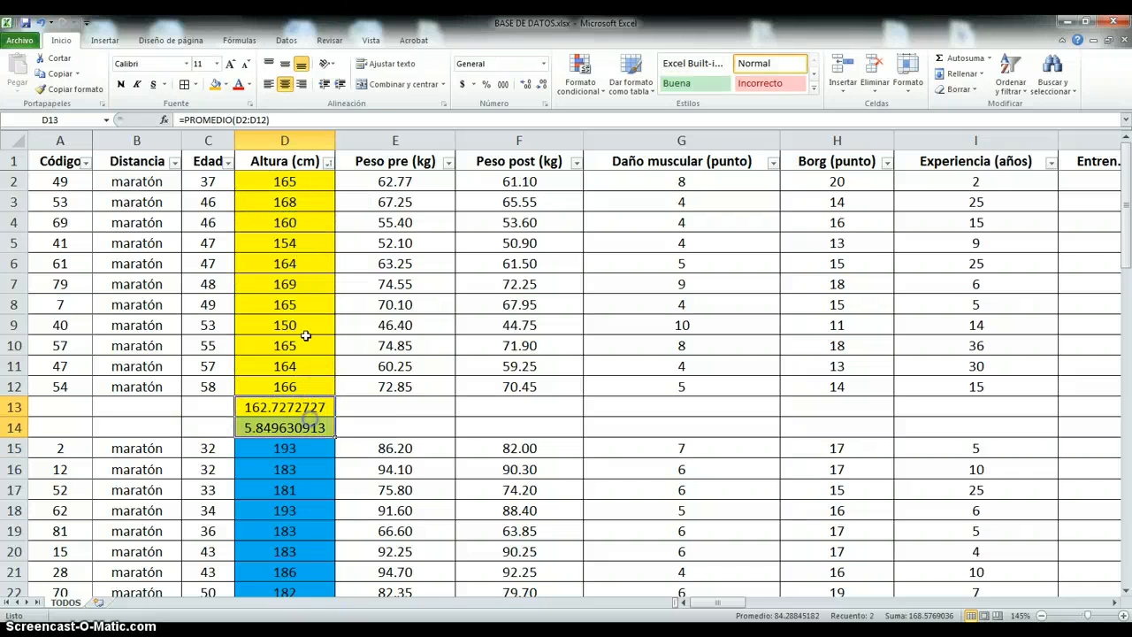
click(527, 85)
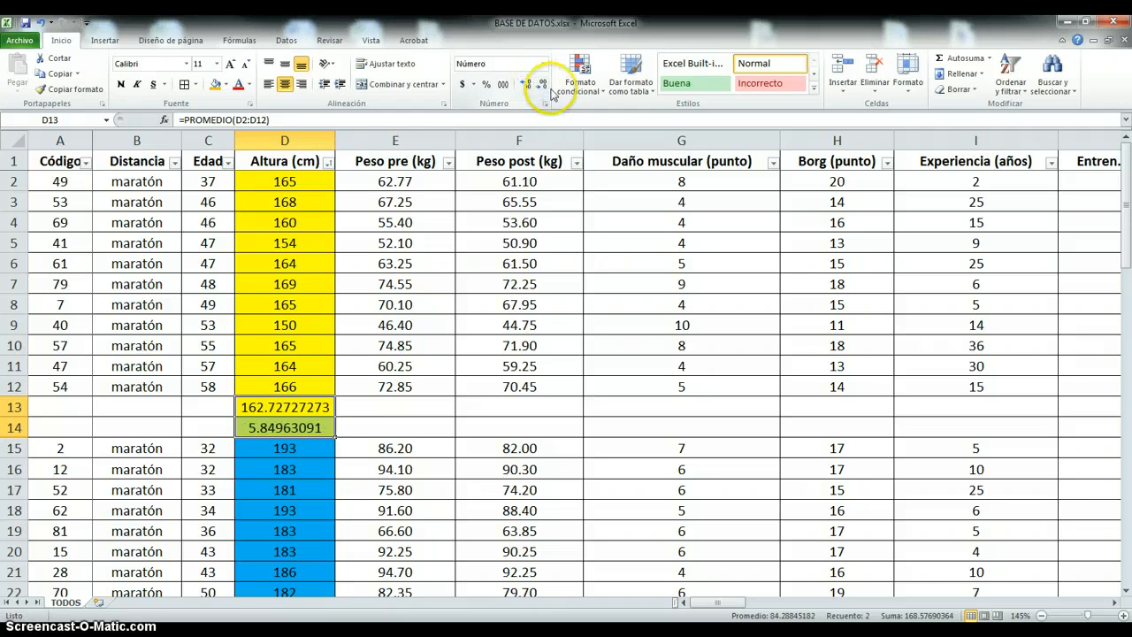
click(543, 85)
click(542, 85)
click(543, 85)
click(542, 85)
click(544, 87)
click(543, 88)
click(543, 88)
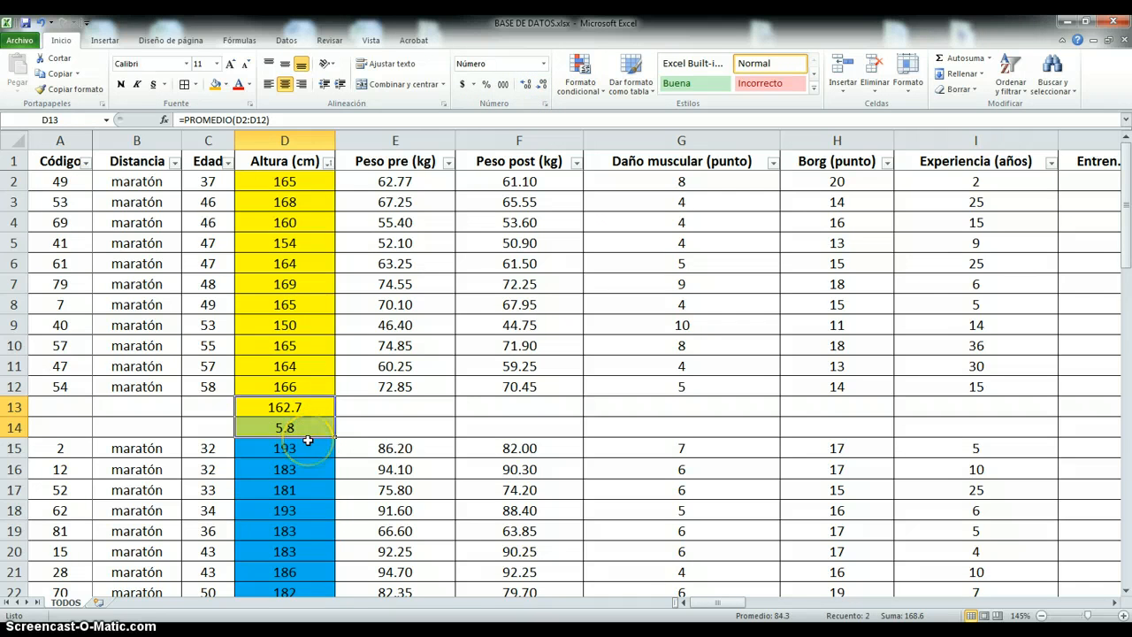
Insert a blank row above row 24, between the blue and green height groups.
scroll(308, 439, down, 3)
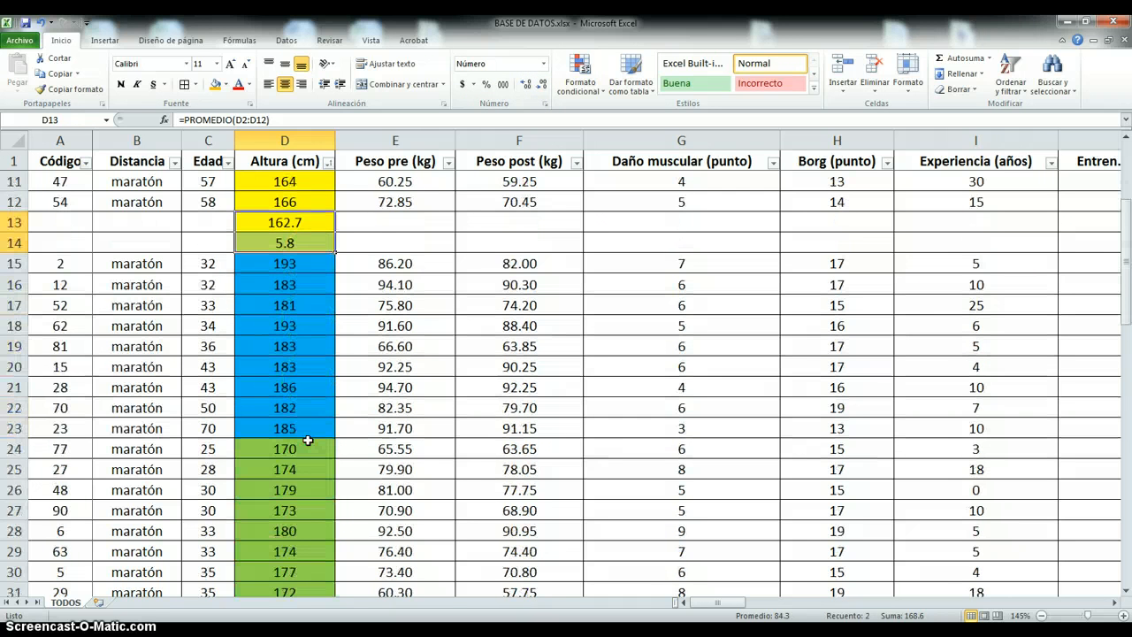
scroll(308, 440, down, 1)
right_click(16, 387)
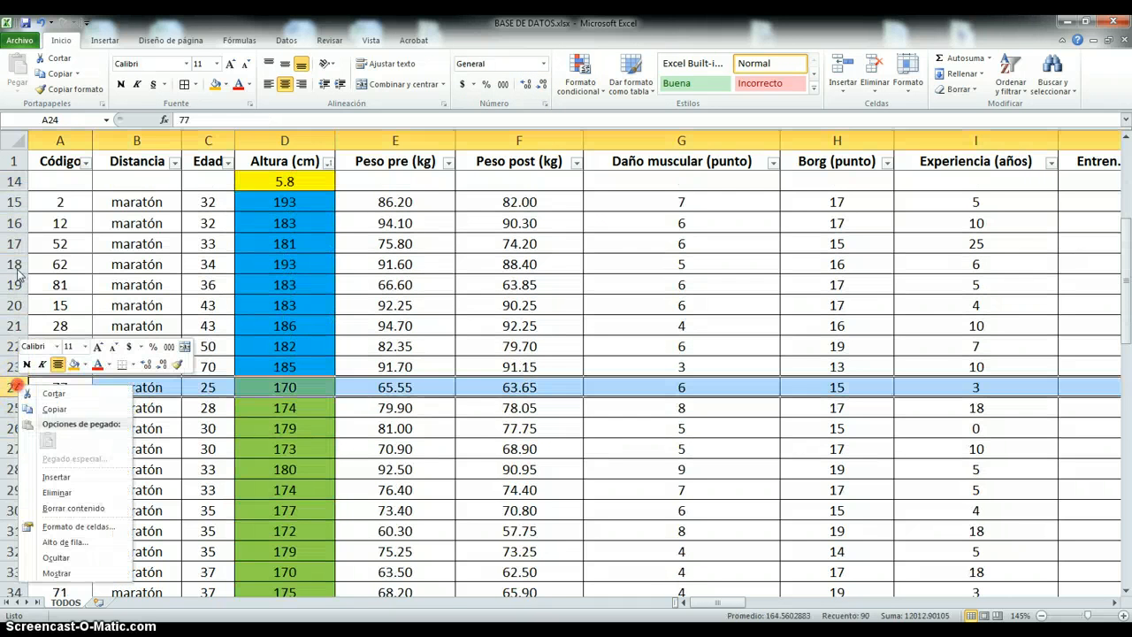
click(56, 477)
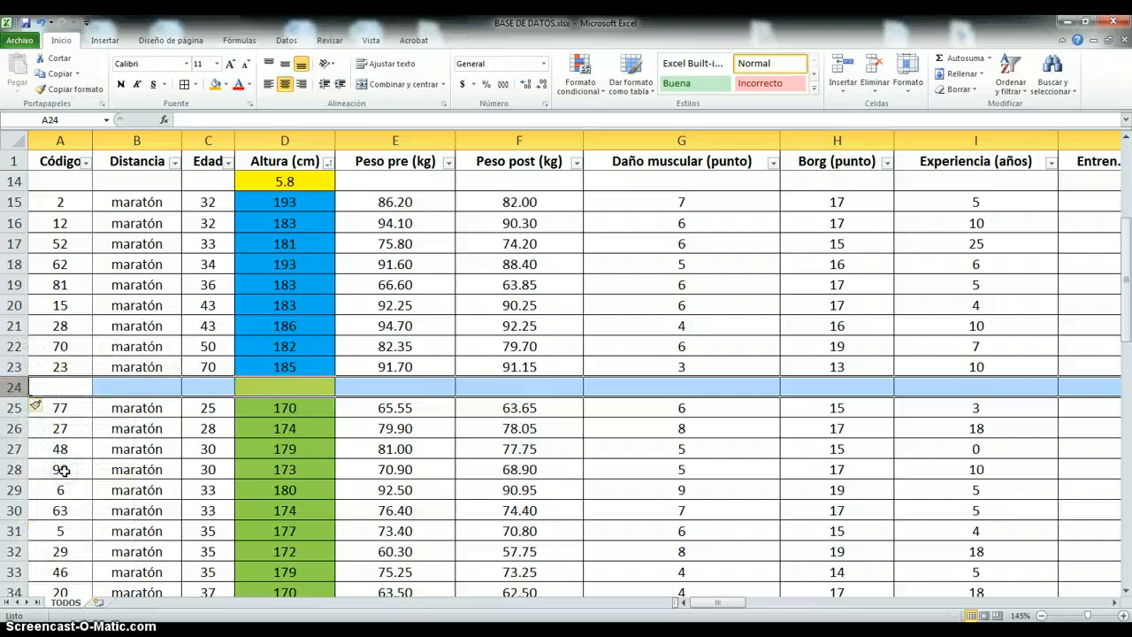
Insert a second blank row between the blue and green height groups.
key(F4)
scroll(65, 471, down, 2)
scroll(64, 471, down, 8)
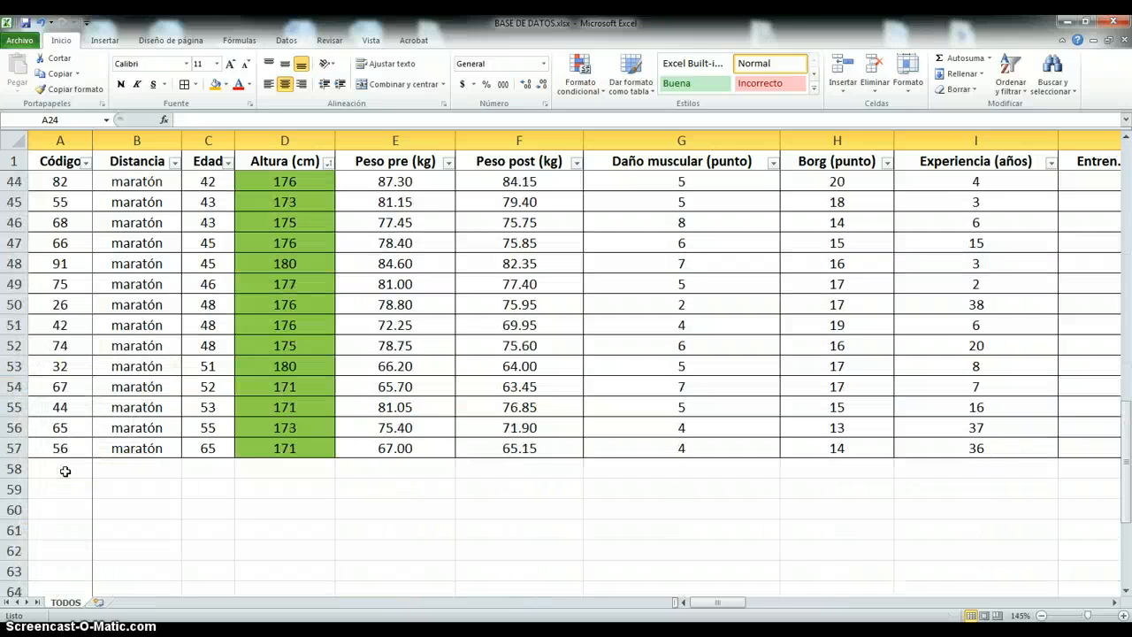
scroll(371, 432, up, 9)
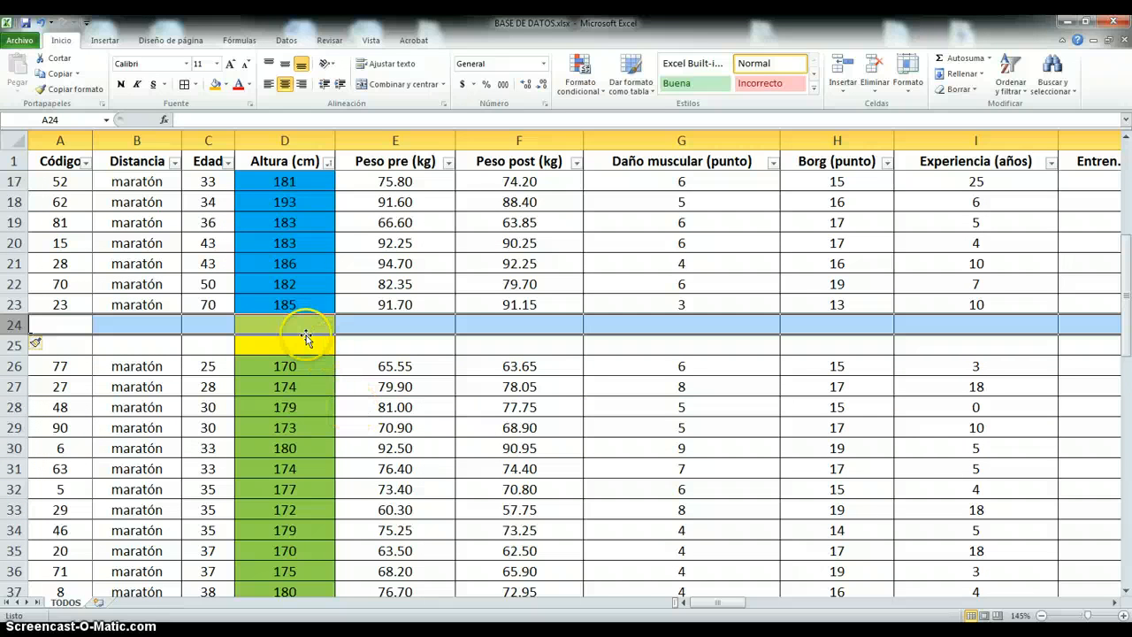
Calculate the average height of the blue group in D24 with =promedio(D15:D23).
click(306, 321)
text(=pr)
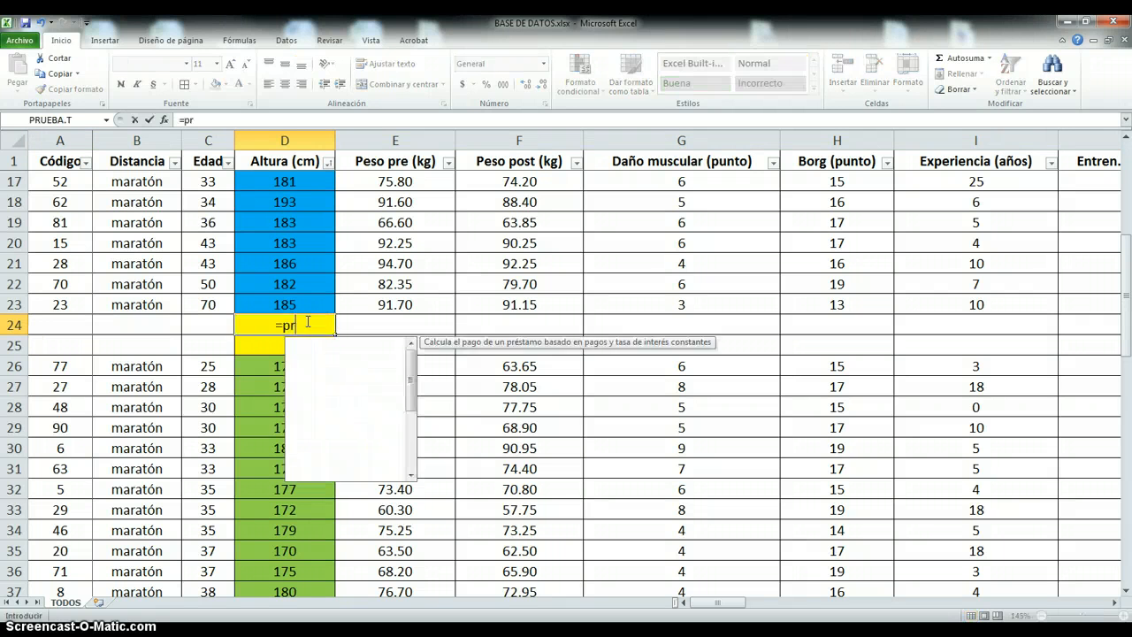
text(omedio()
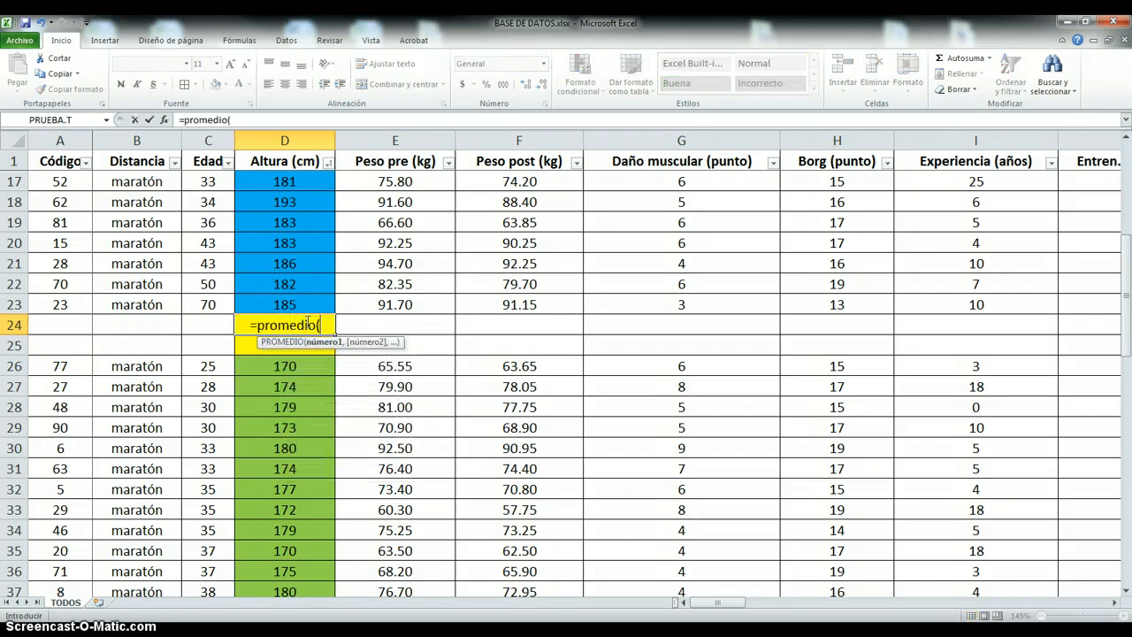
drag(297, 303, 286, 243)
text())
key(Return)
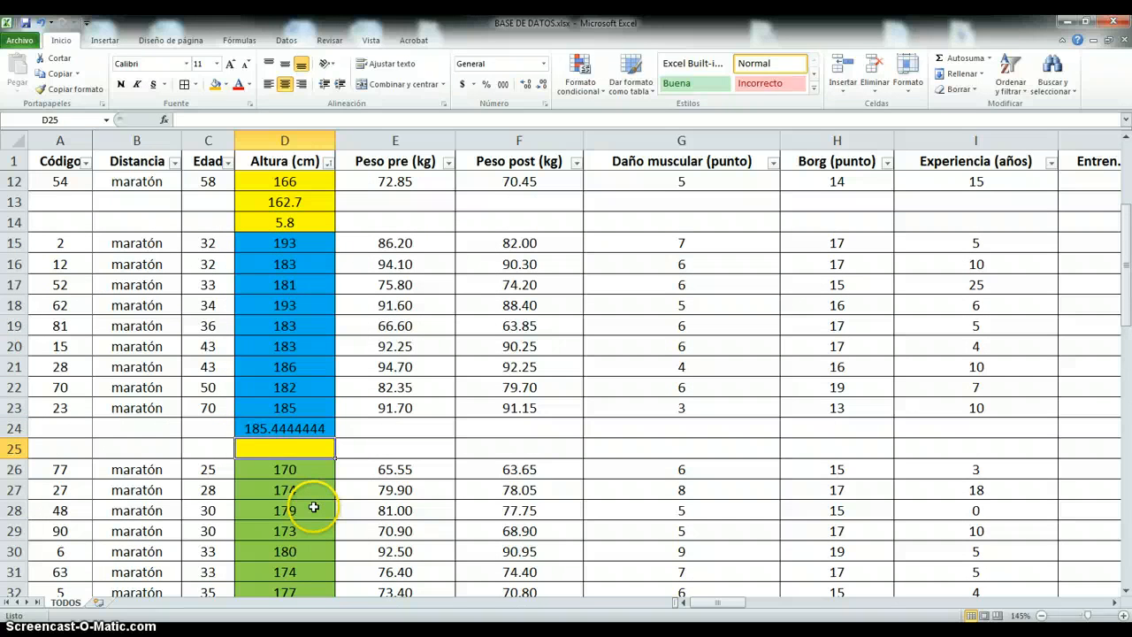
Calculate the standard deviation of the blue group's heights D15:D23 in D25 with the desvest function.
text(+desvest)
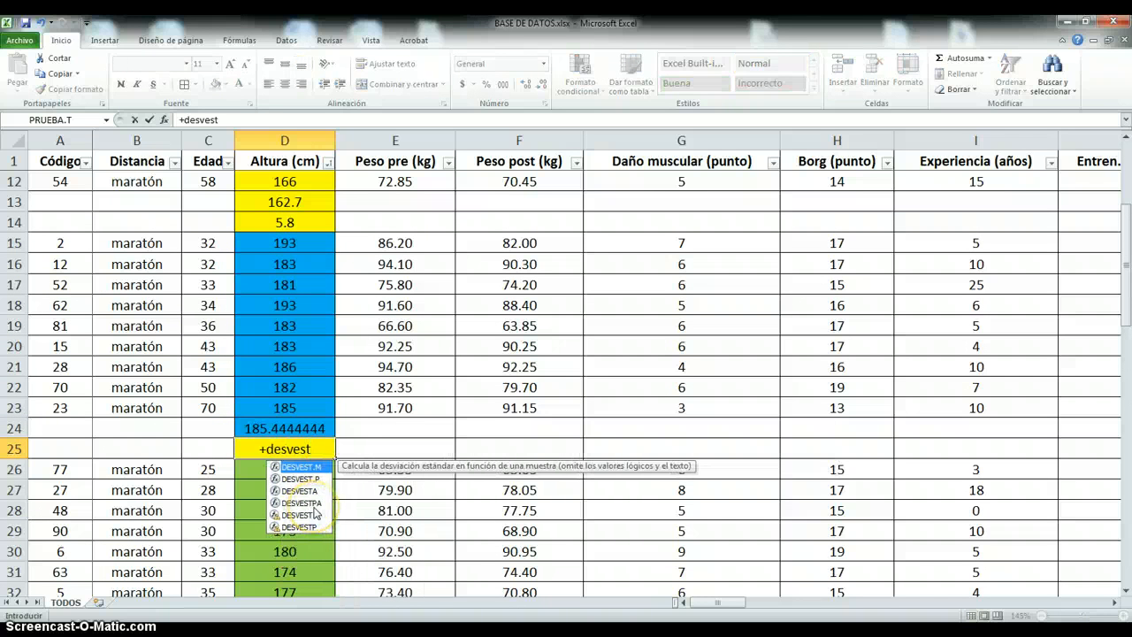
text(()
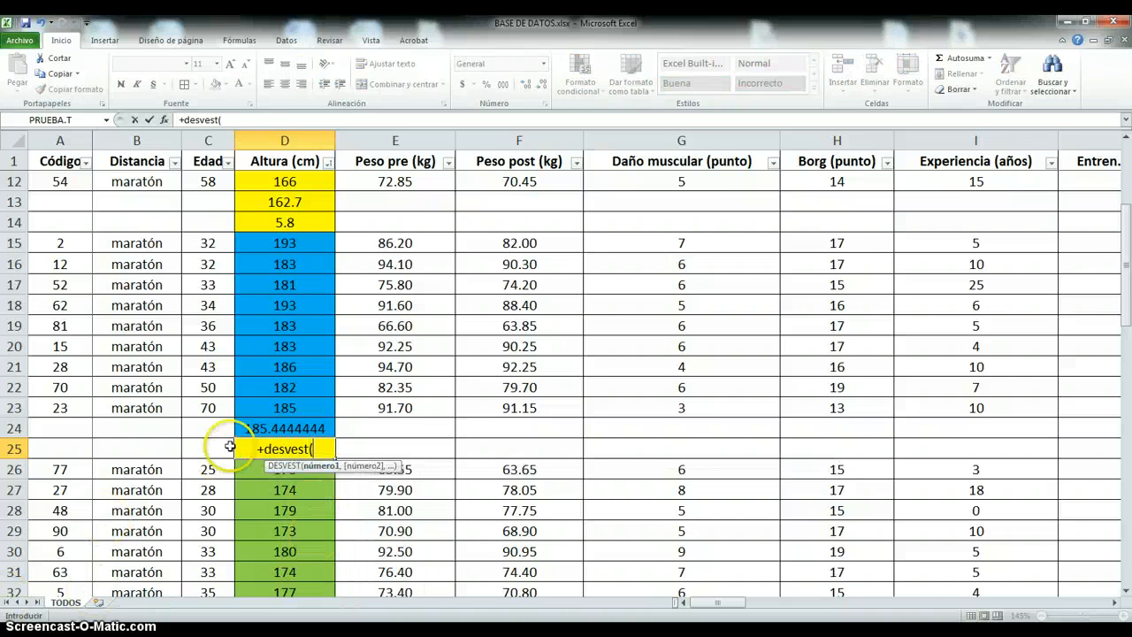
drag(305, 405, 308, 237)
key(Return)
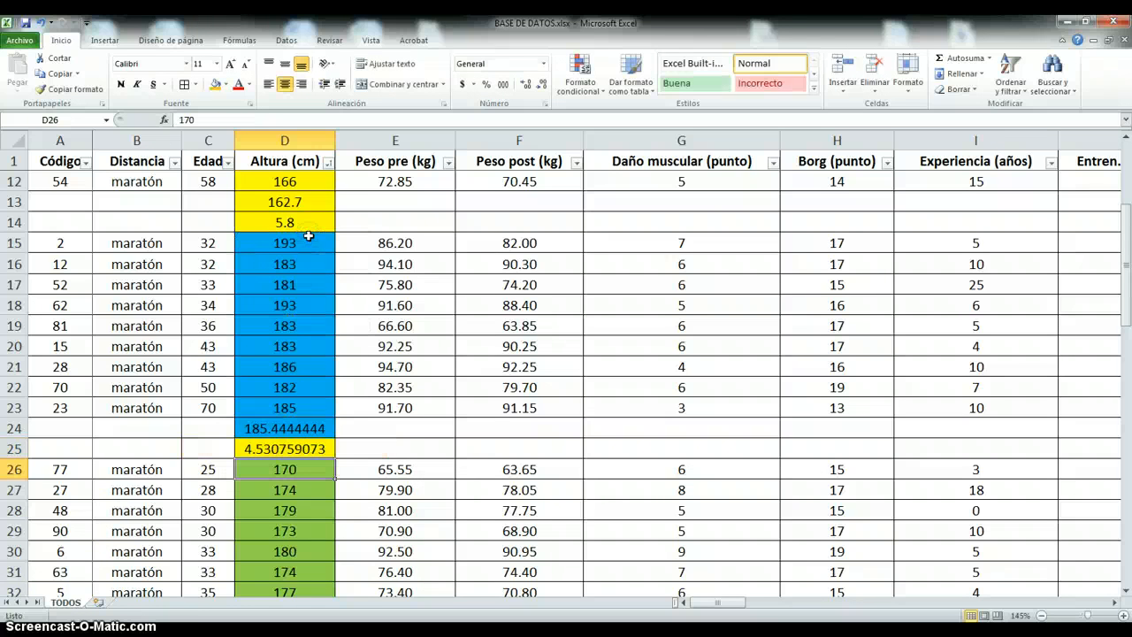
Calculate the average height of the green group in D58, below the last record, with =promedio(D26:D57).
scroll(345, 295, down, 14)
click(269, 262)
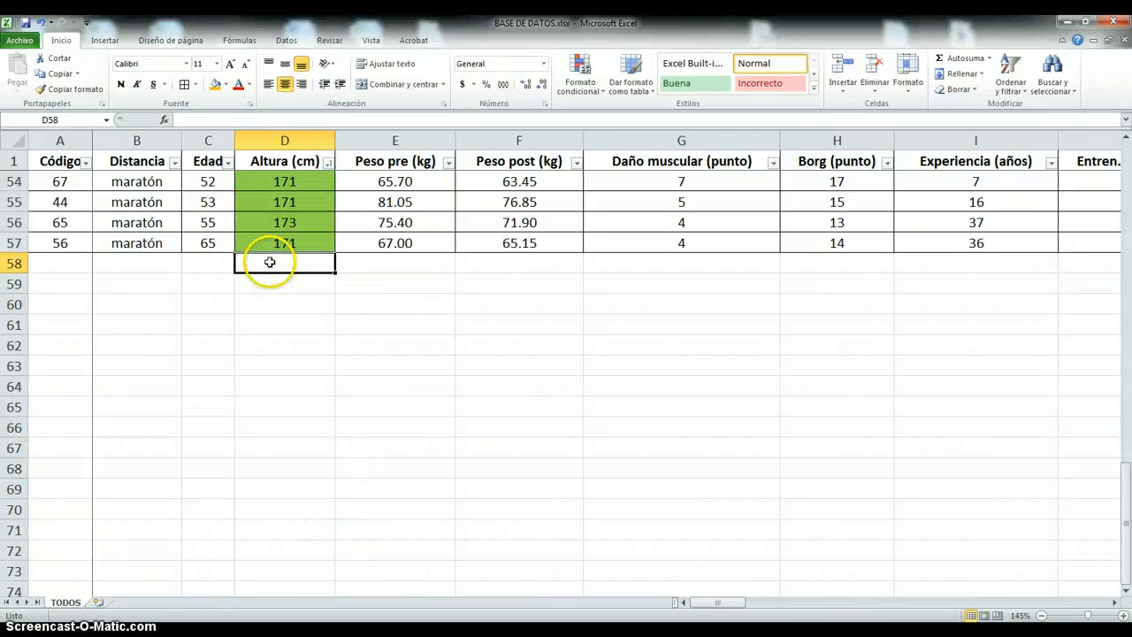
text(=)
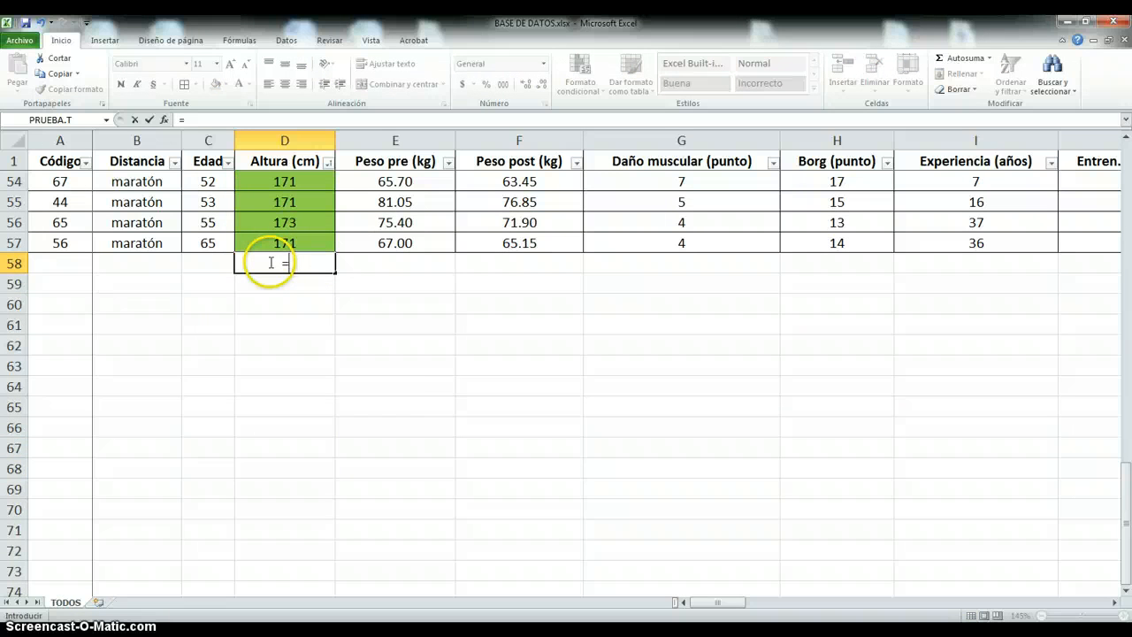
text(promedio()
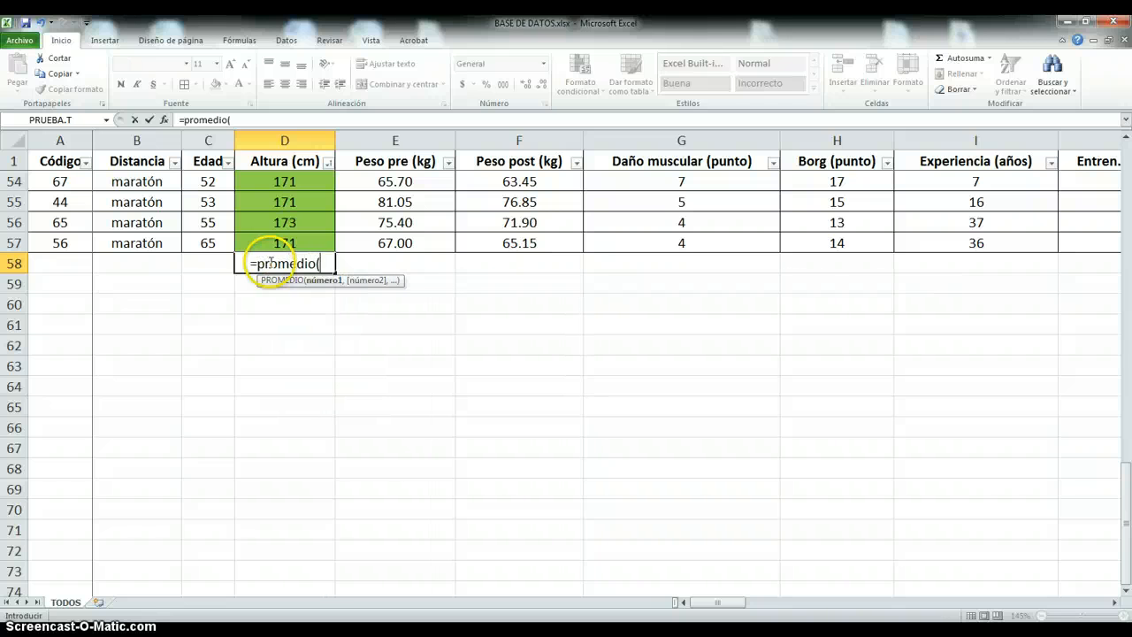
drag(282, 242, 278, 424)
key(Return)
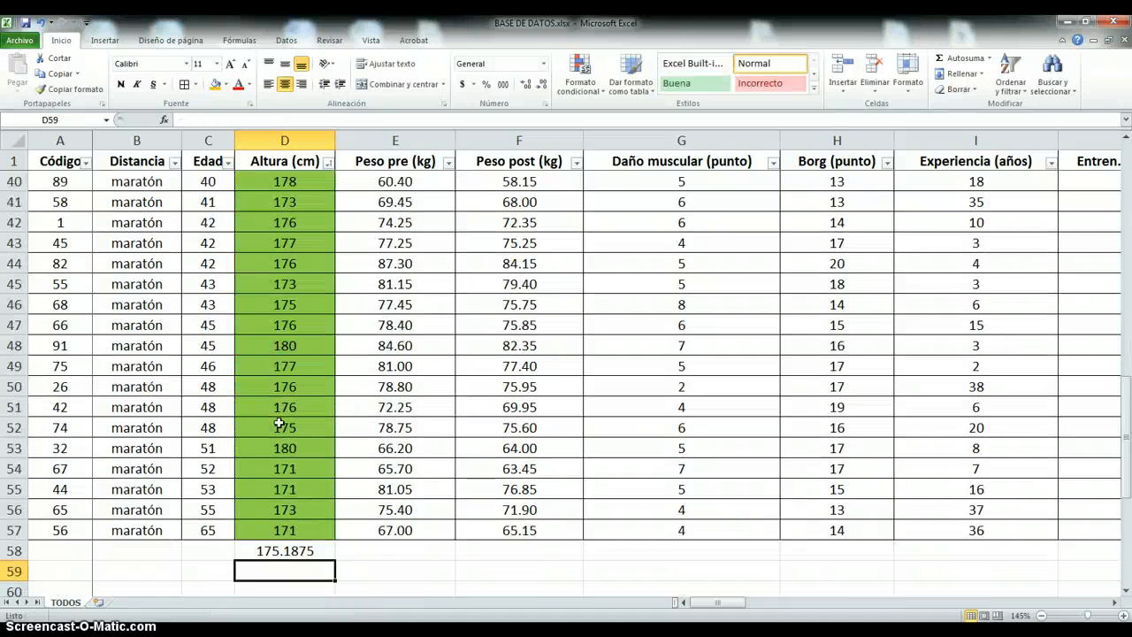
Calculate the standard deviation of the green group's heights in D59 with the desvest function.
text(+desves)
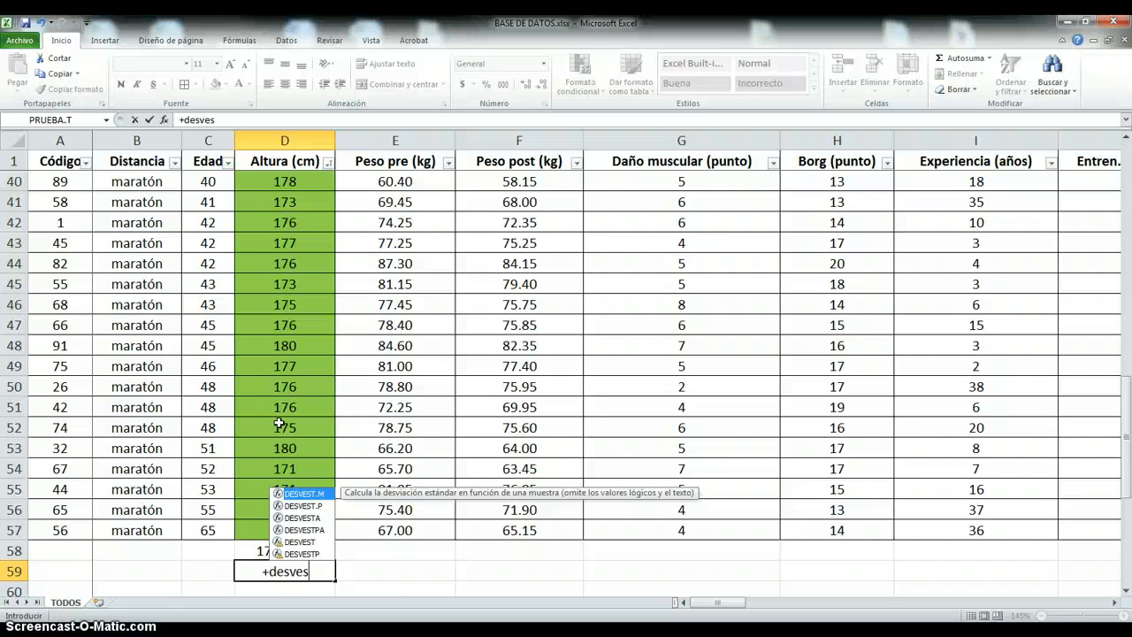
text(t()
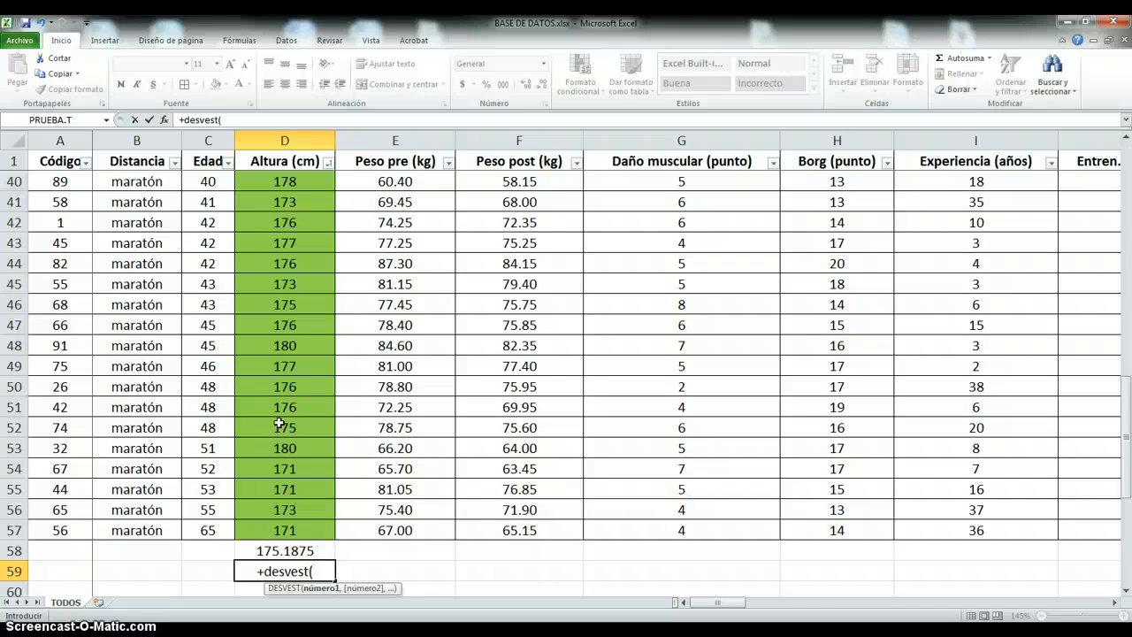
click(259, 572)
click(258, 573)
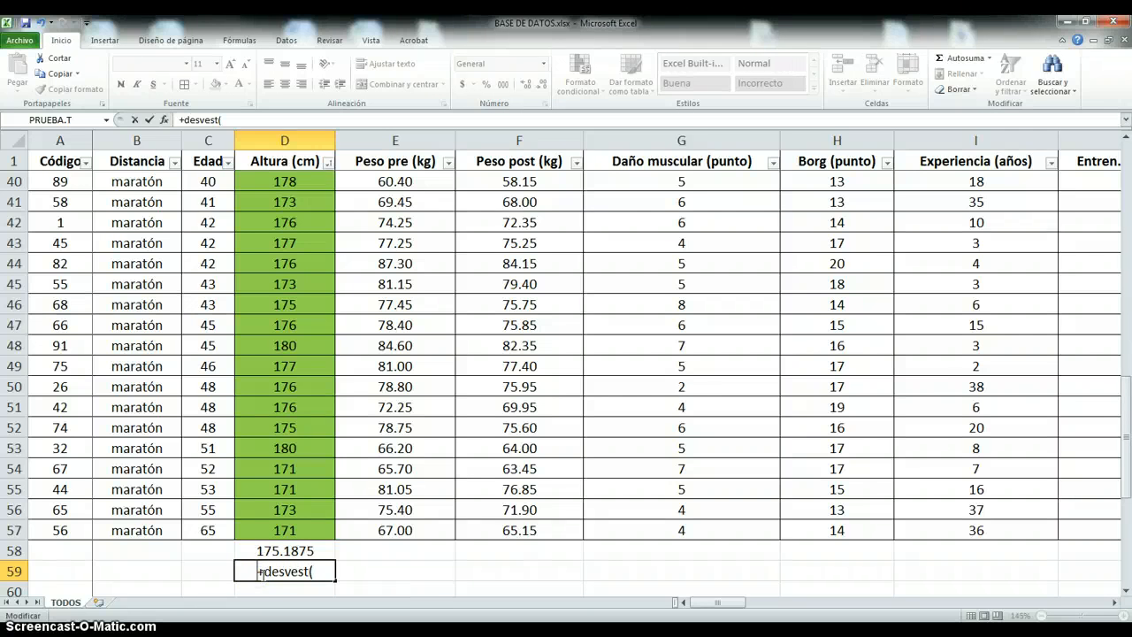
click(262, 571)
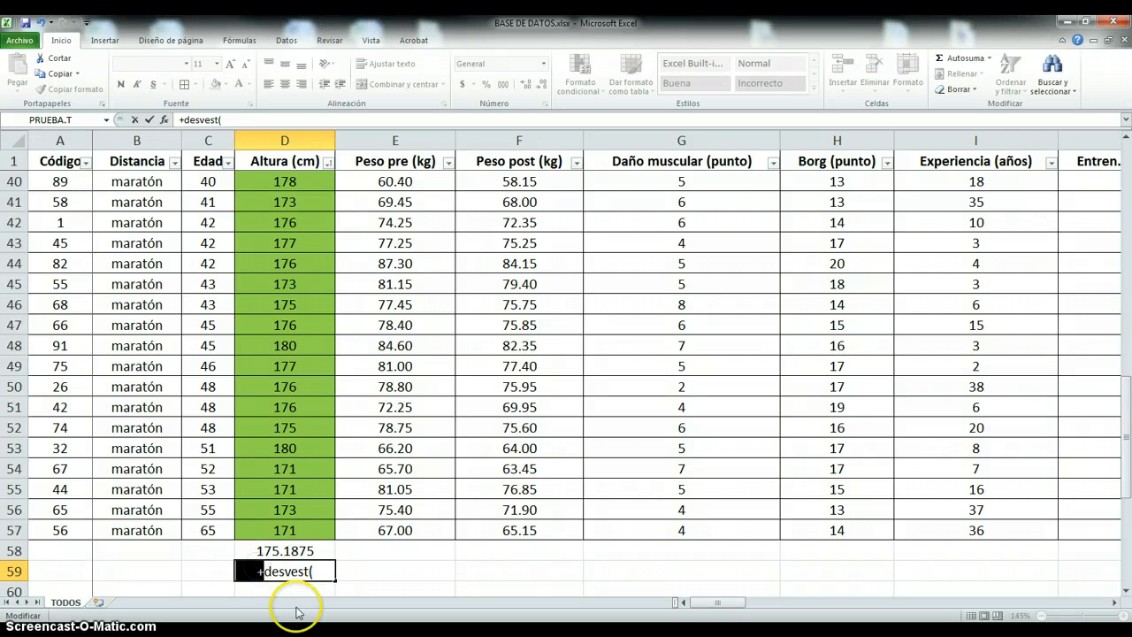
click(319, 570)
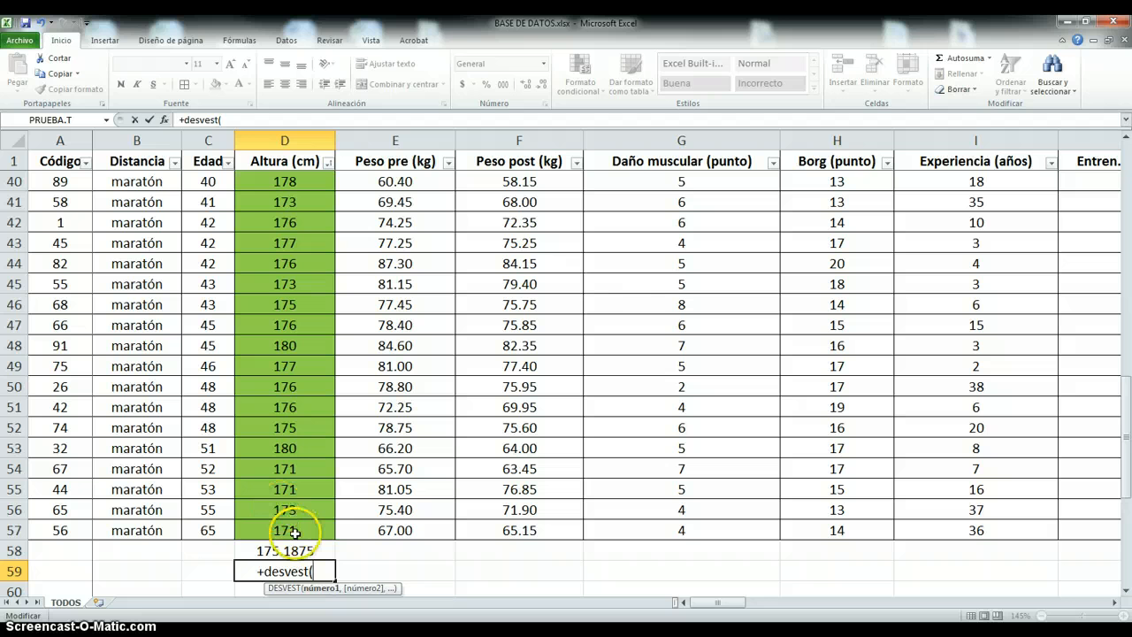
drag(296, 530, 289, 290)
key(Return)
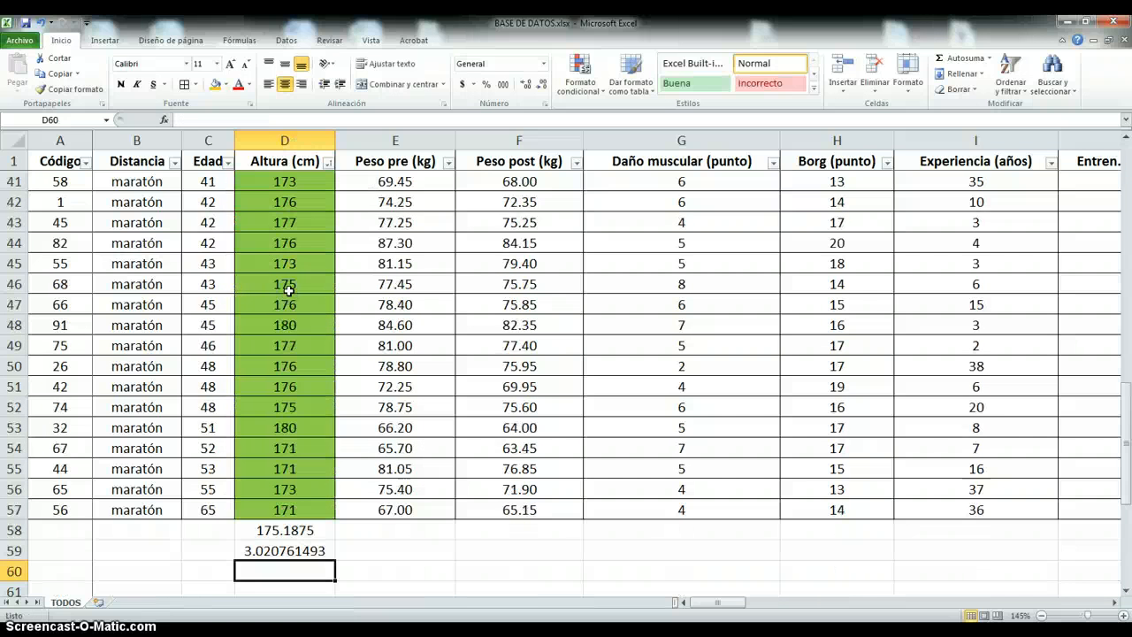
Clear the conditional formatting rules from the blue group's average and standard deviation cells D24:D25.
scroll(288, 290, up, 13)
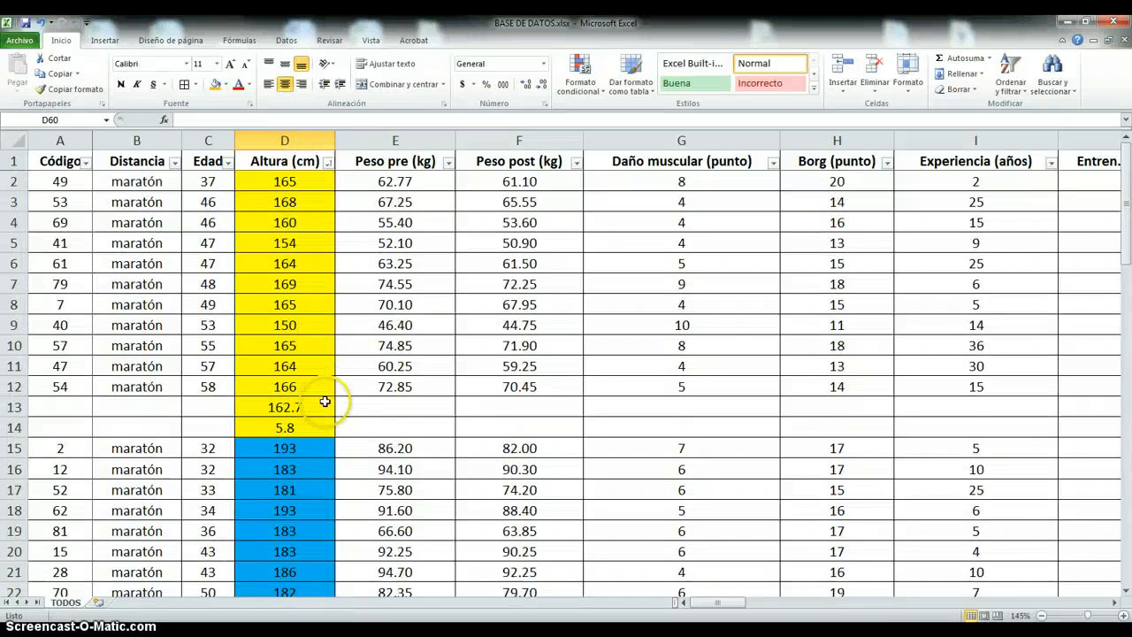
drag(296, 407, 296, 428)
scroll(300, 442, down, 4)
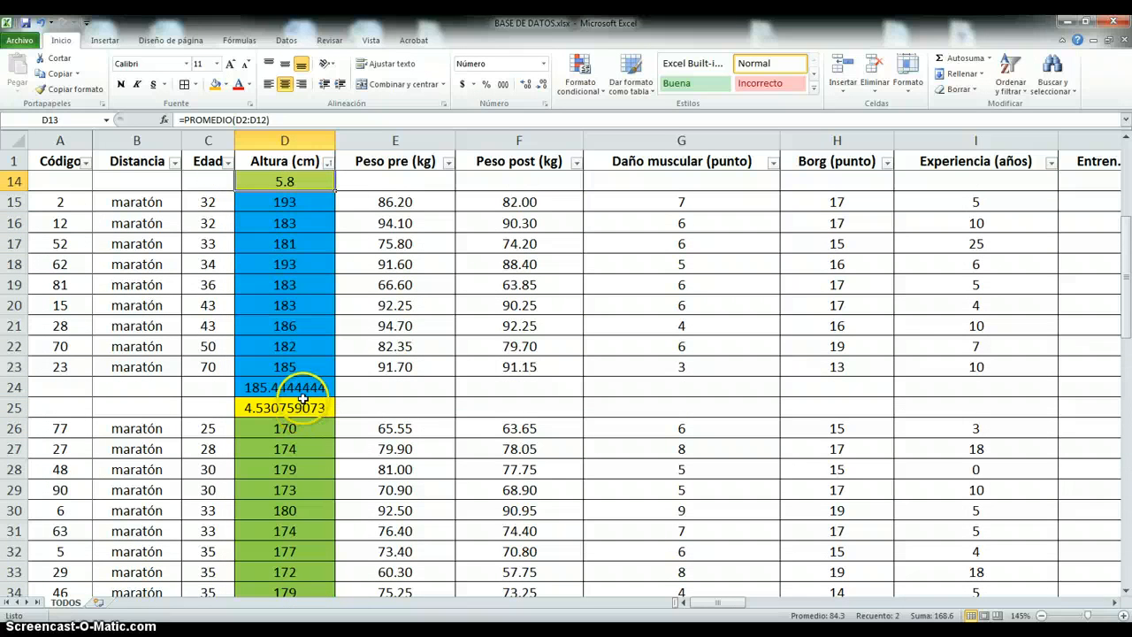
drag(298, 387, 302, 412)
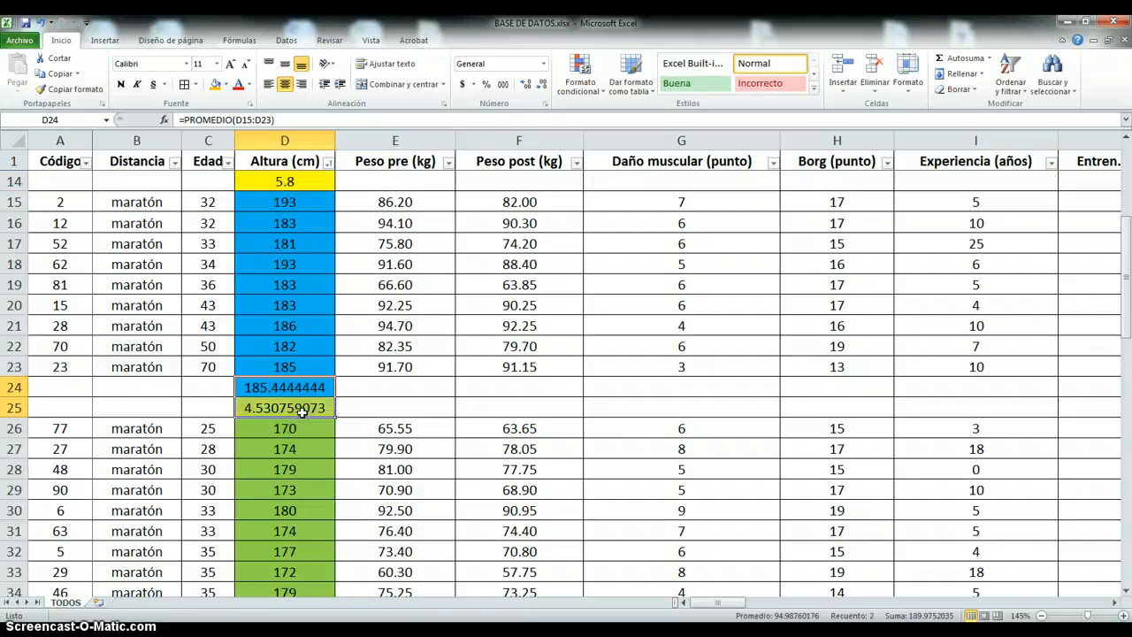
click(592, 91)
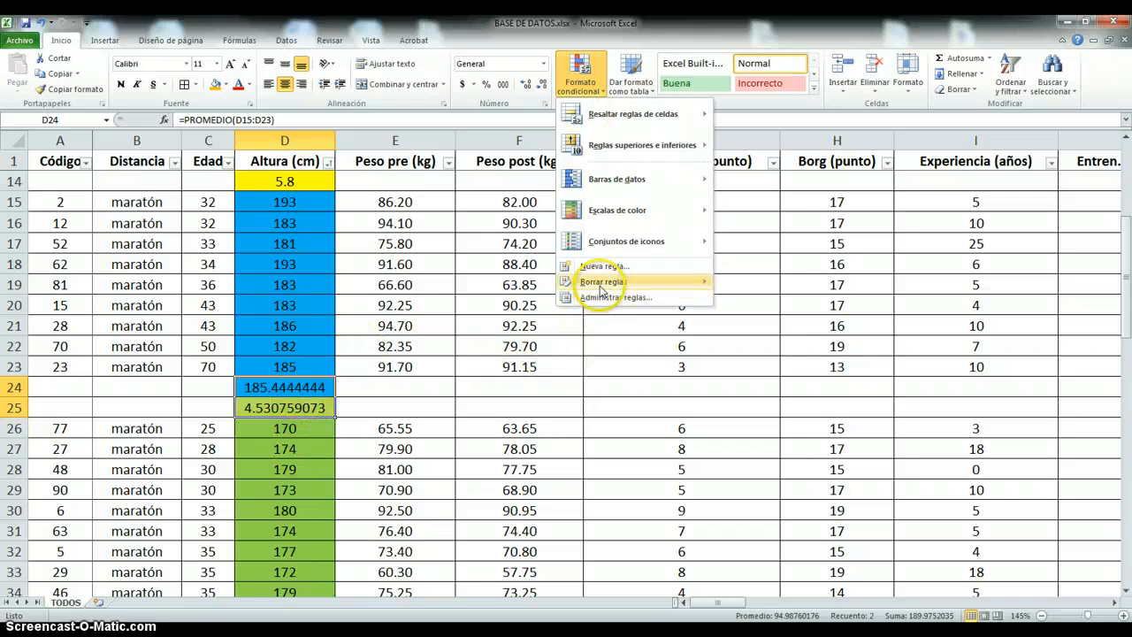
mouse_move(605, 288)
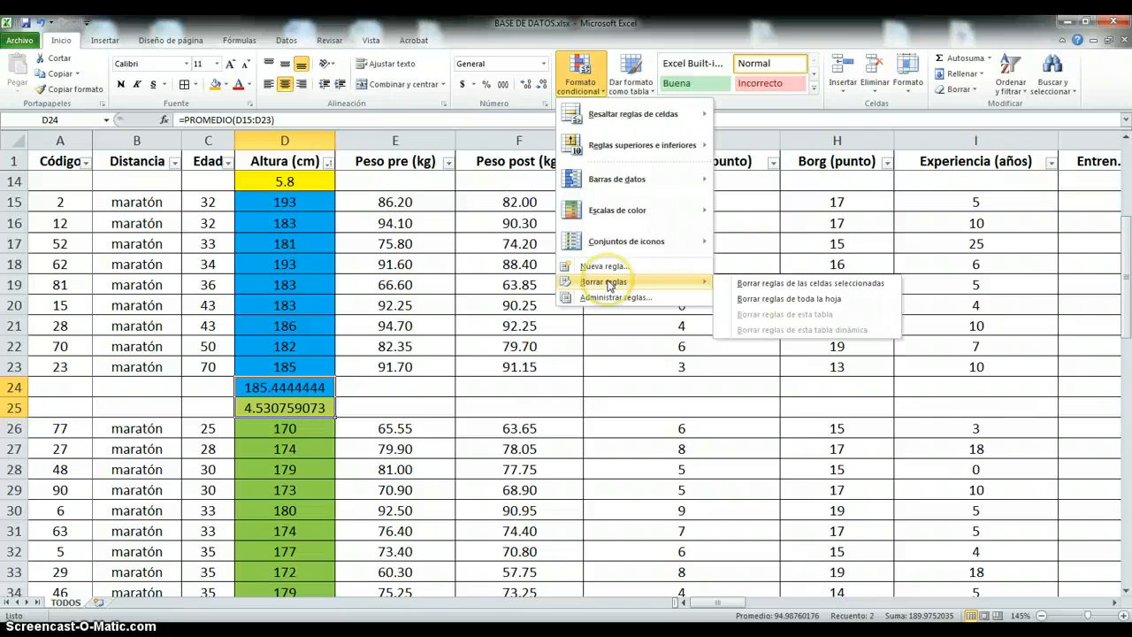
click(802, 284)
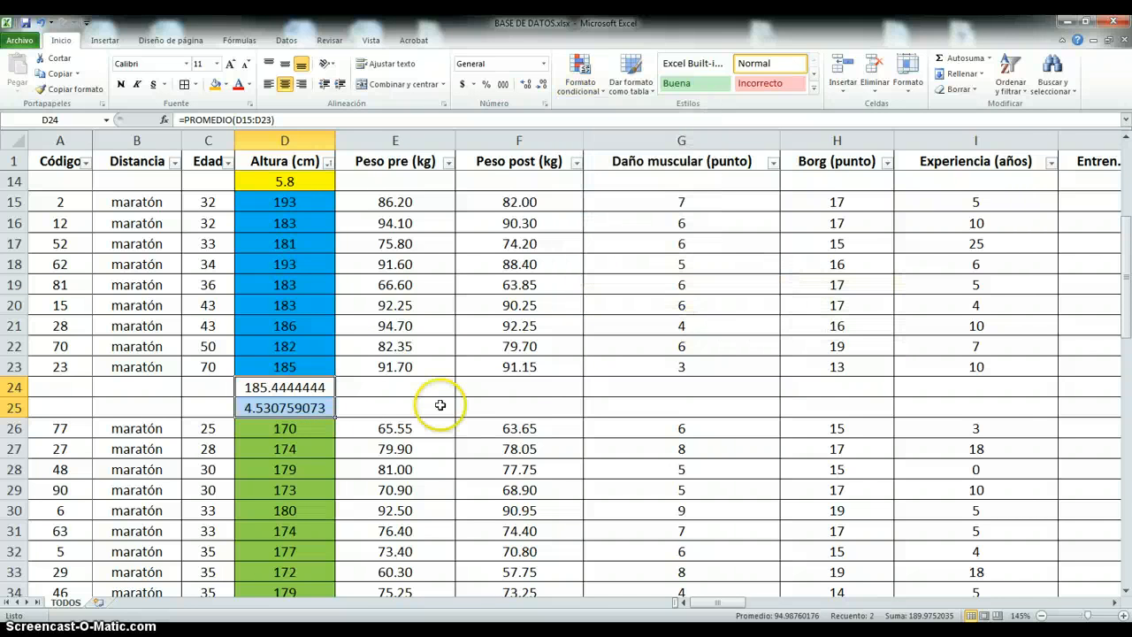
Clear the conditional formatting rules from the yellow group's results in D13:D14 and make them bold.
scroll(331, 406, up, 4)
drag(305, 406, 292, 426)
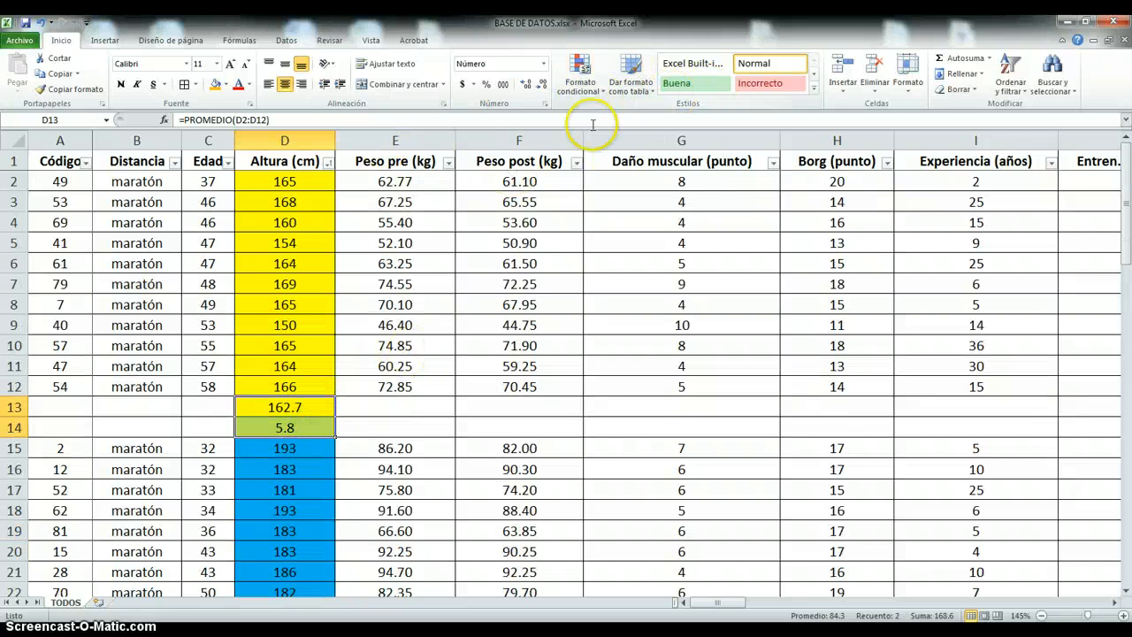
click(581, 88)
mouse_move(595, 282)
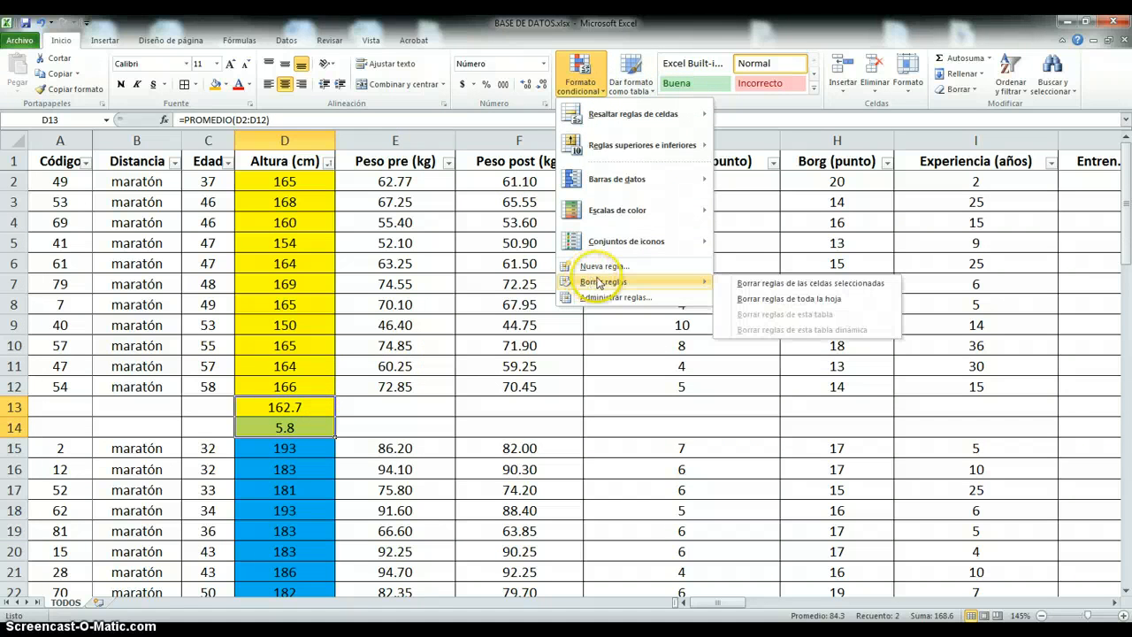
click(799, 287)
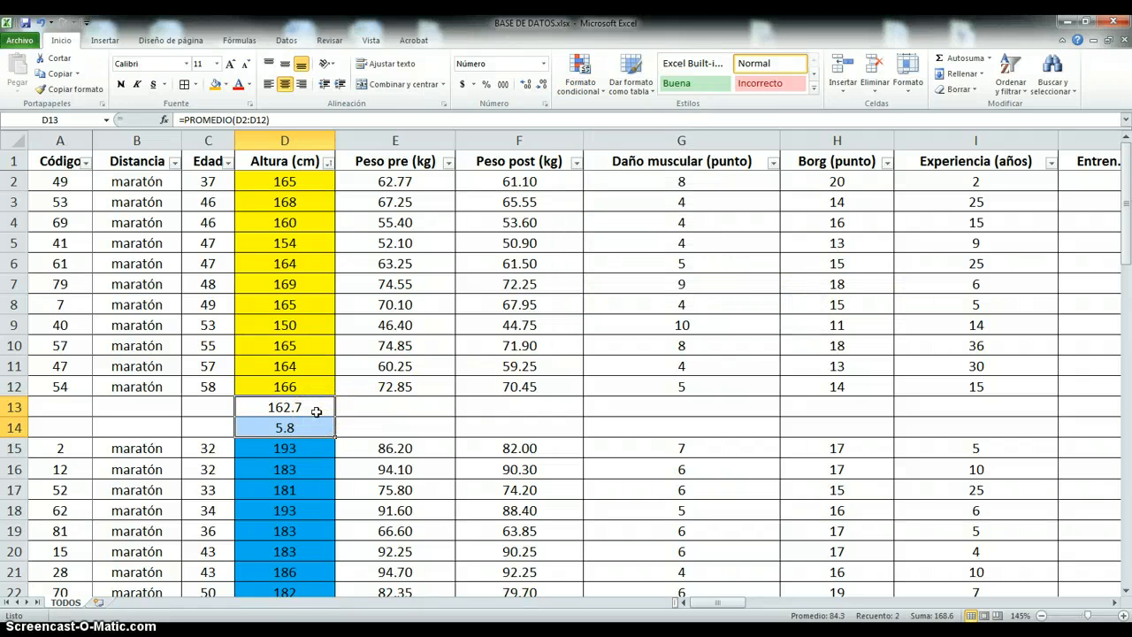
click(120, 84)
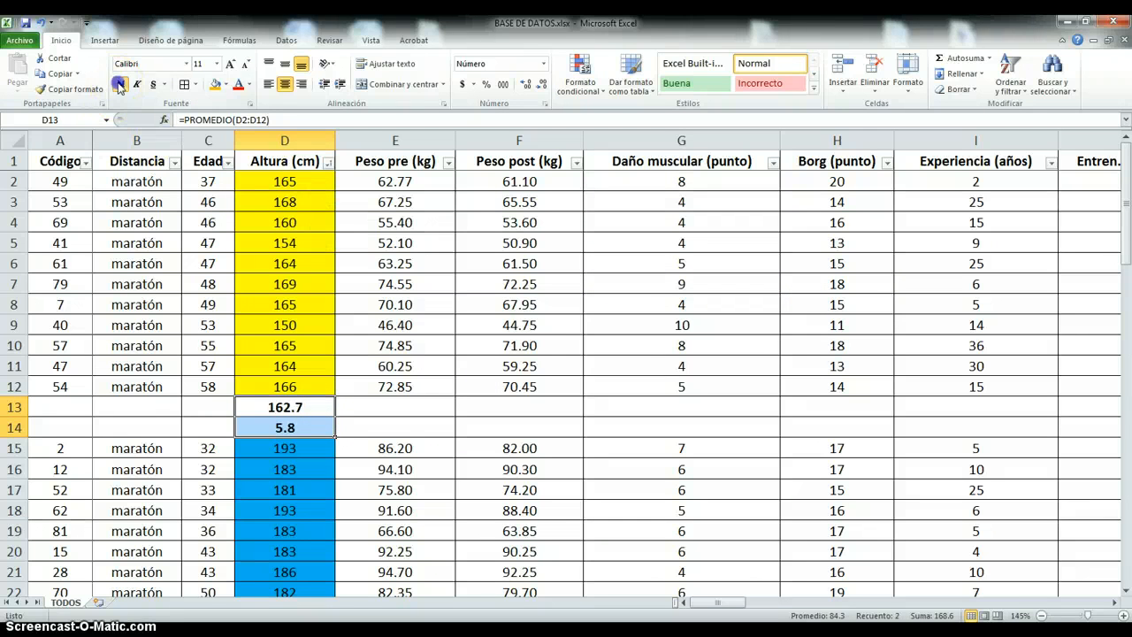
Format the blue group's average and standard deviation in D24:D25 with one decimal place and bold.
scroll(283, 416, down, 5)
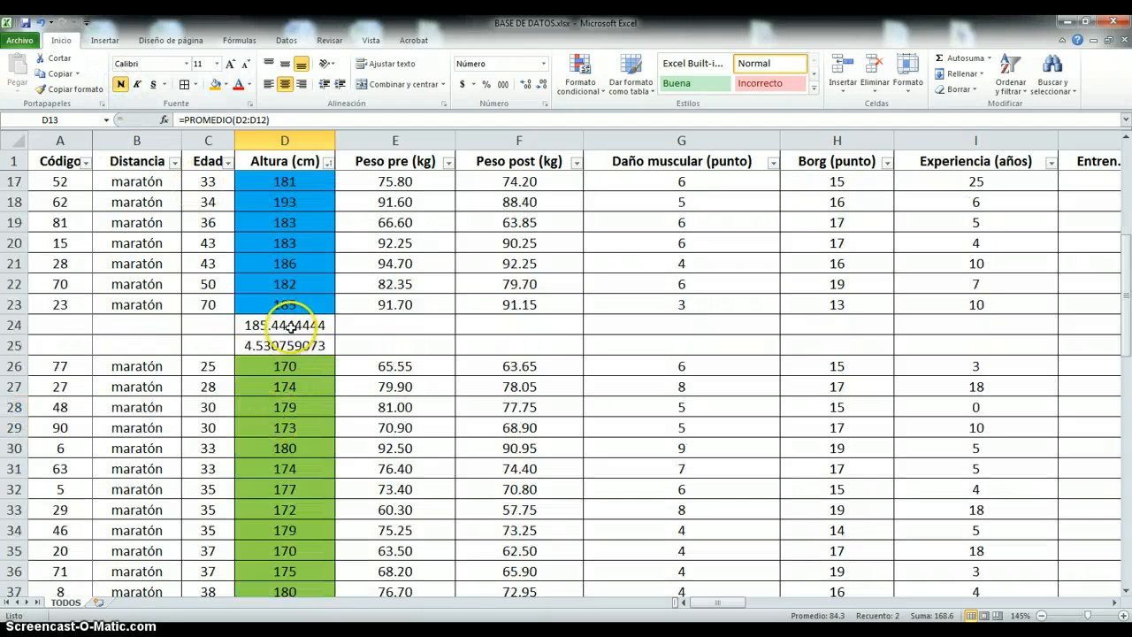
drag(285, 325, 290, 345)
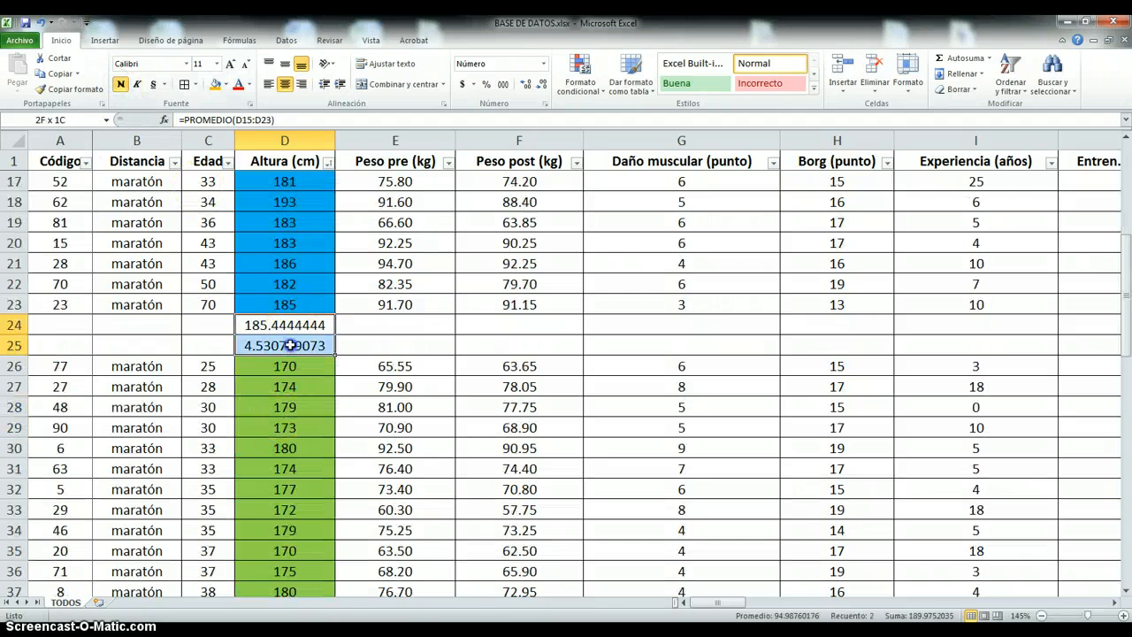
click(528, 84)
click(529, 85)
click(529, 85)
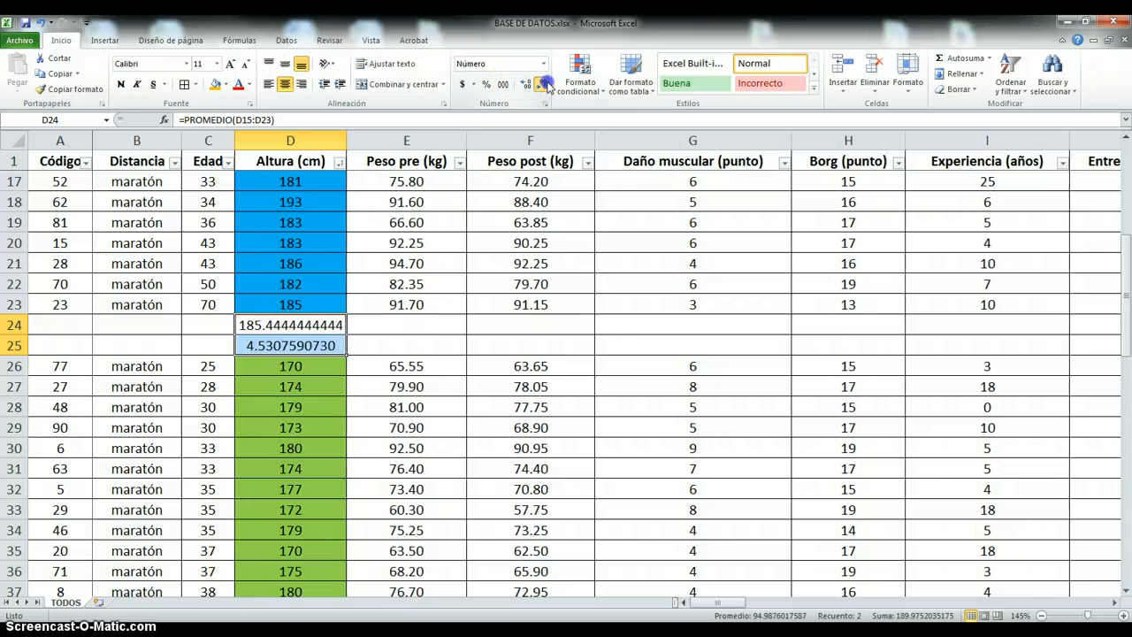
click(546, 84)
click(547, 85)
click(546, 84)
click(547, 84)
click(546, 84)
click(547, 84)
click(547, 84)
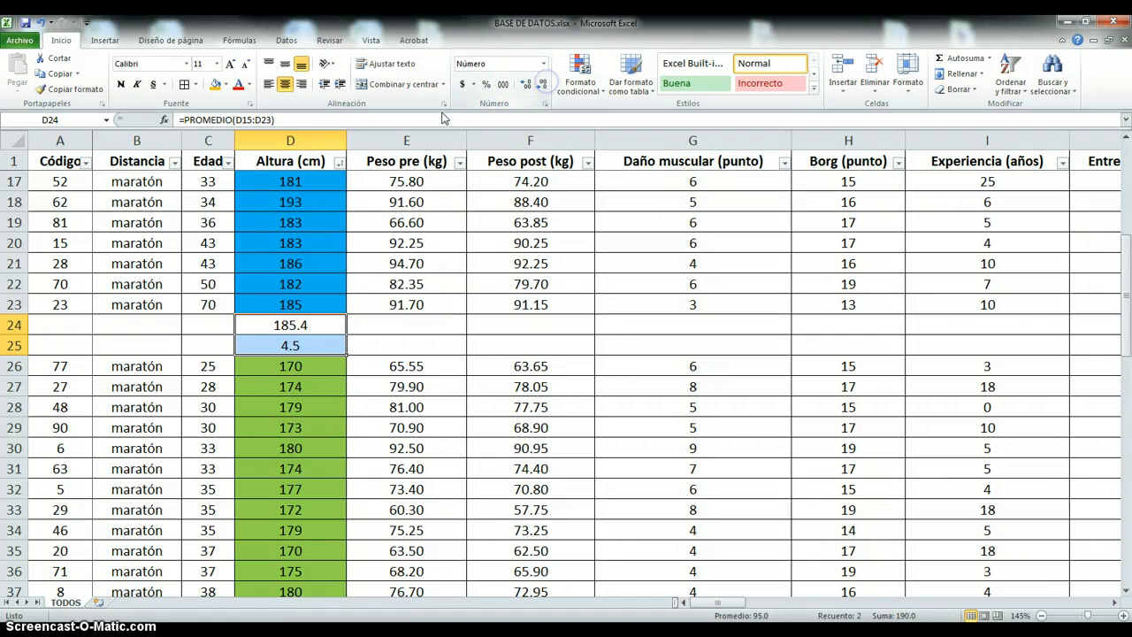
click(120, 84)
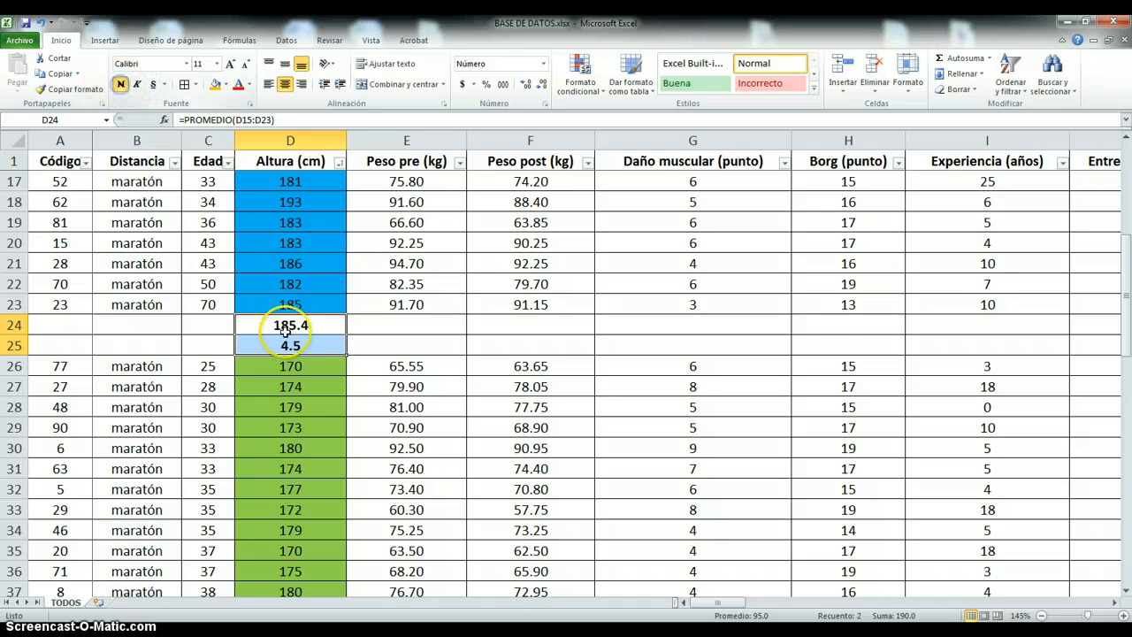
Format the green group's average and standard deviation in D58:D59 with one decimal place and bold.
scroll(285, 330, up, 5)
scroll(298, 402, down, 10)
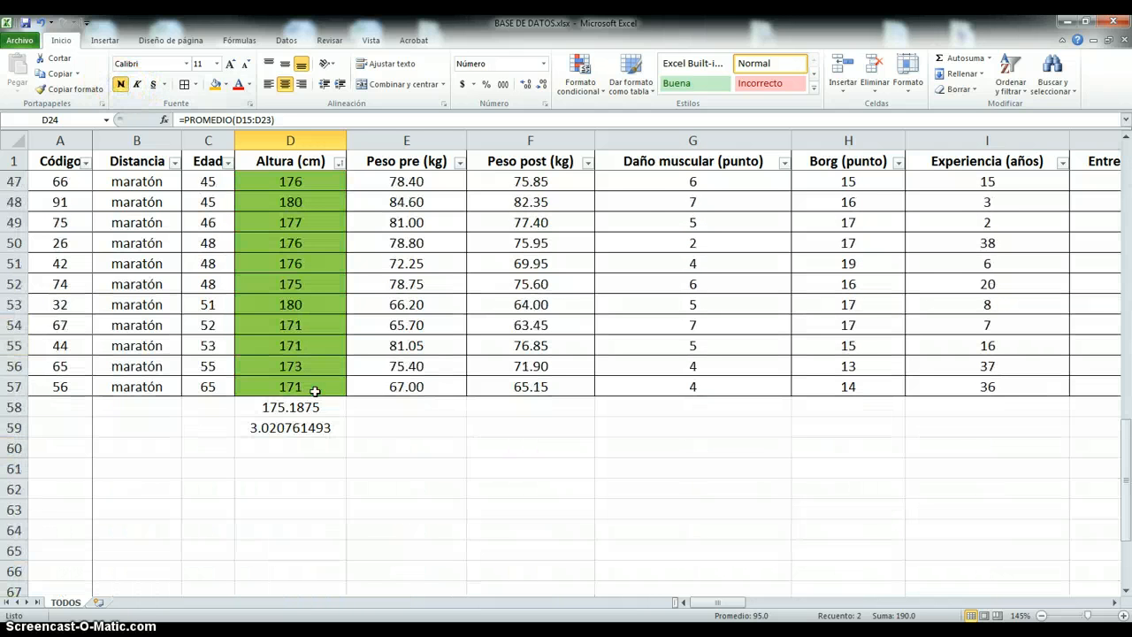
drag(304, 406, 303, 429)
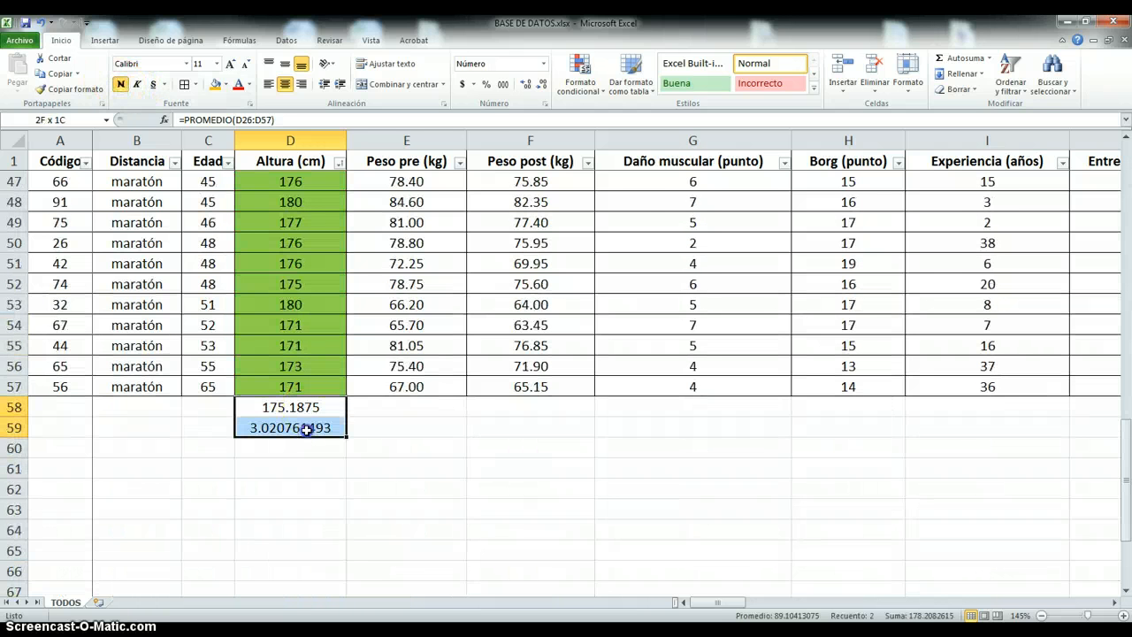
click(542, 84)
click(542, 84)
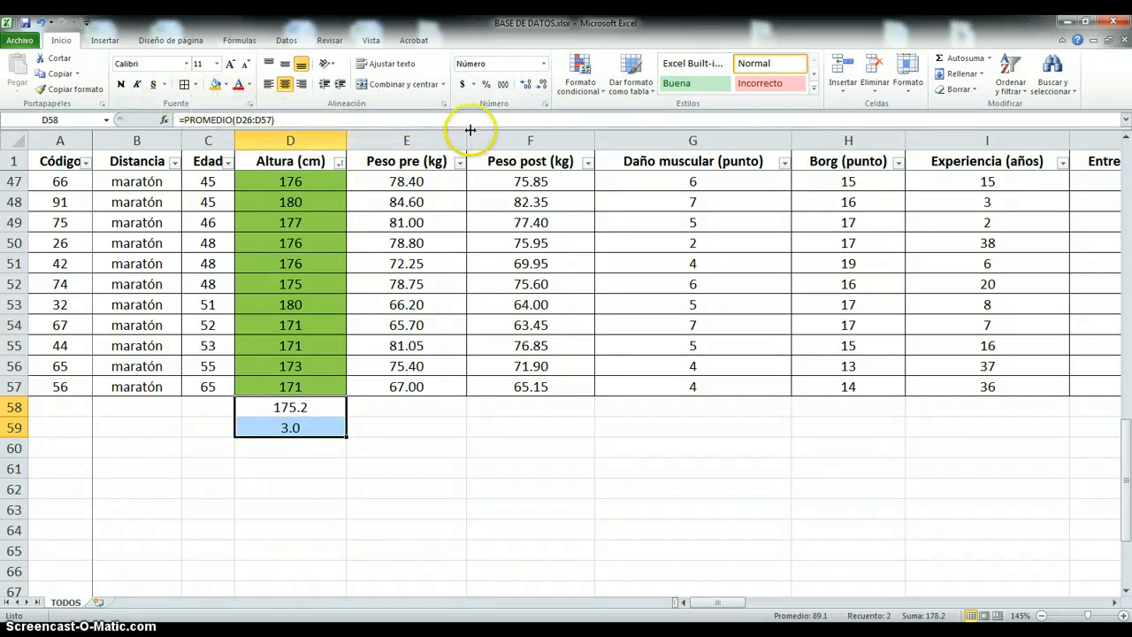
click(119, 85)
click(479, 512)
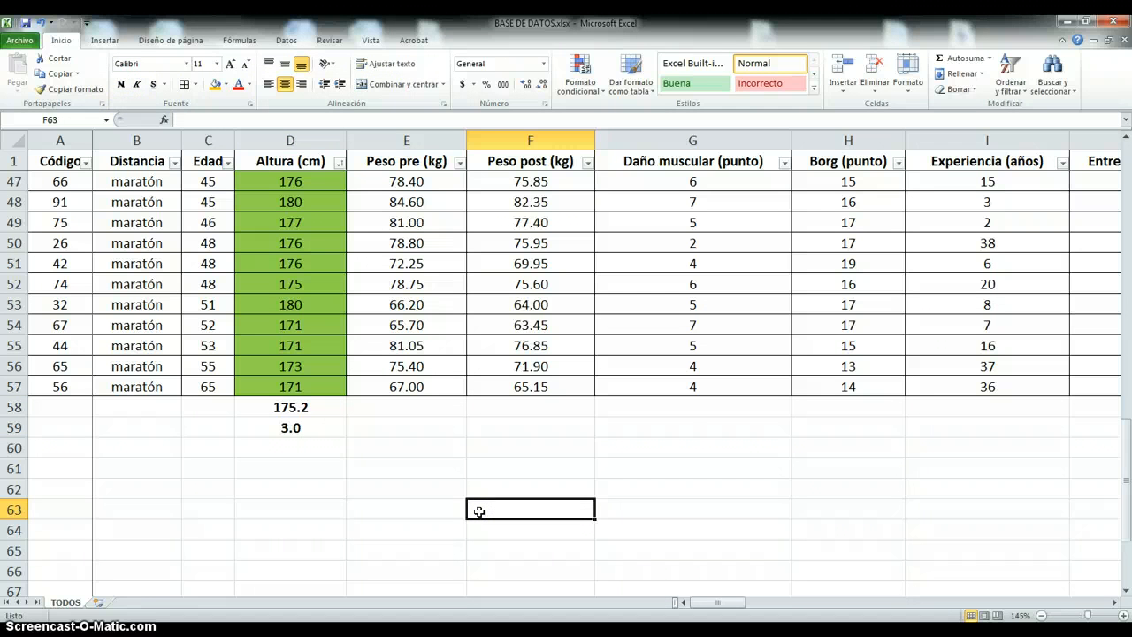
Insert a 2-D clustered column chart of the three colour groups' average heights in D13, D24 and D58.
scroll(479, 512, up, 2)
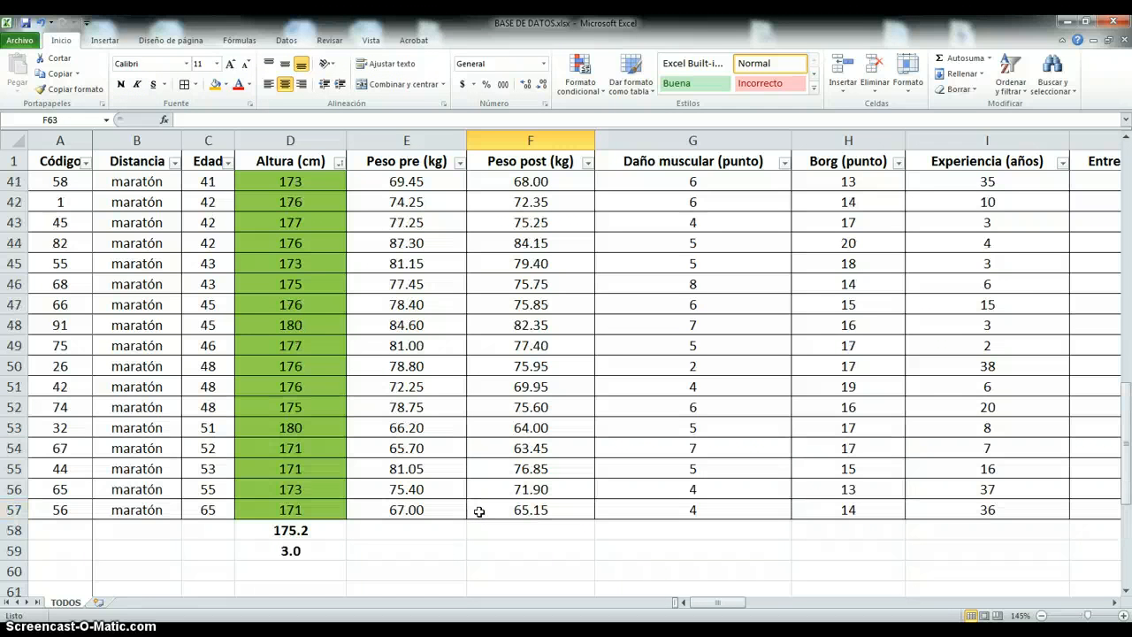
scroll(479, 511, down, 2)
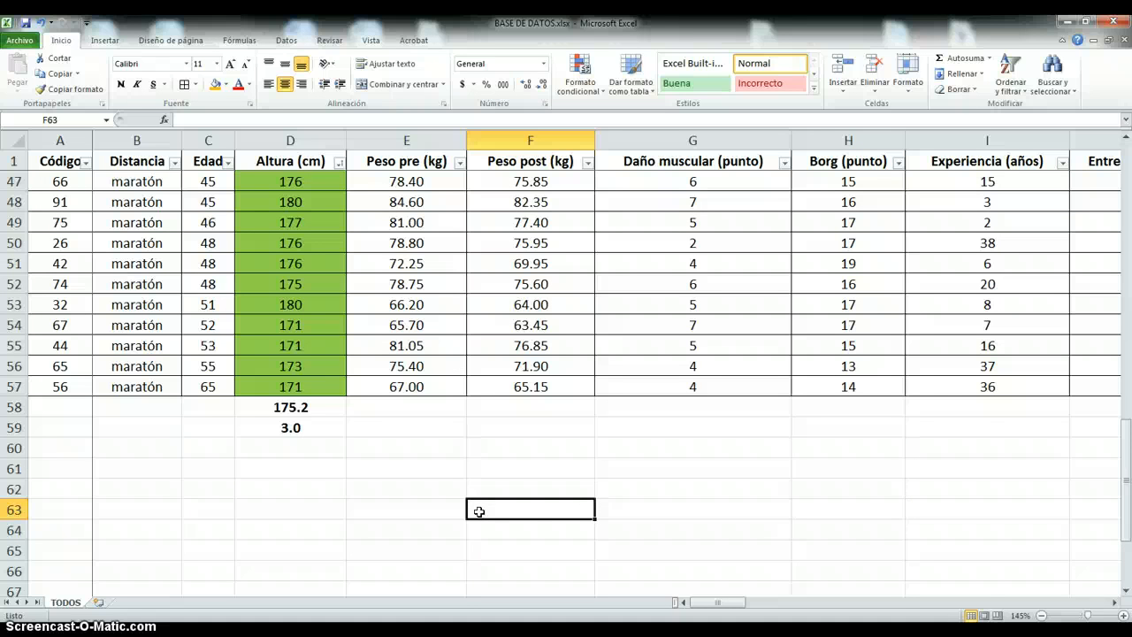
scroll(479, 512, up, 3)
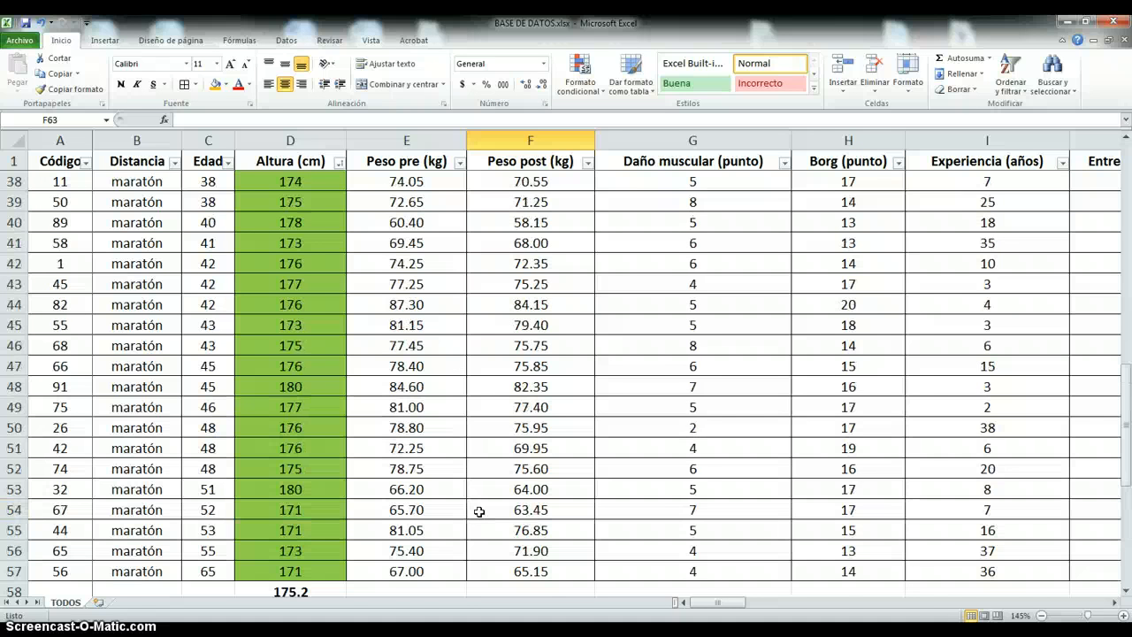
scroll(478, 511, up, 12)
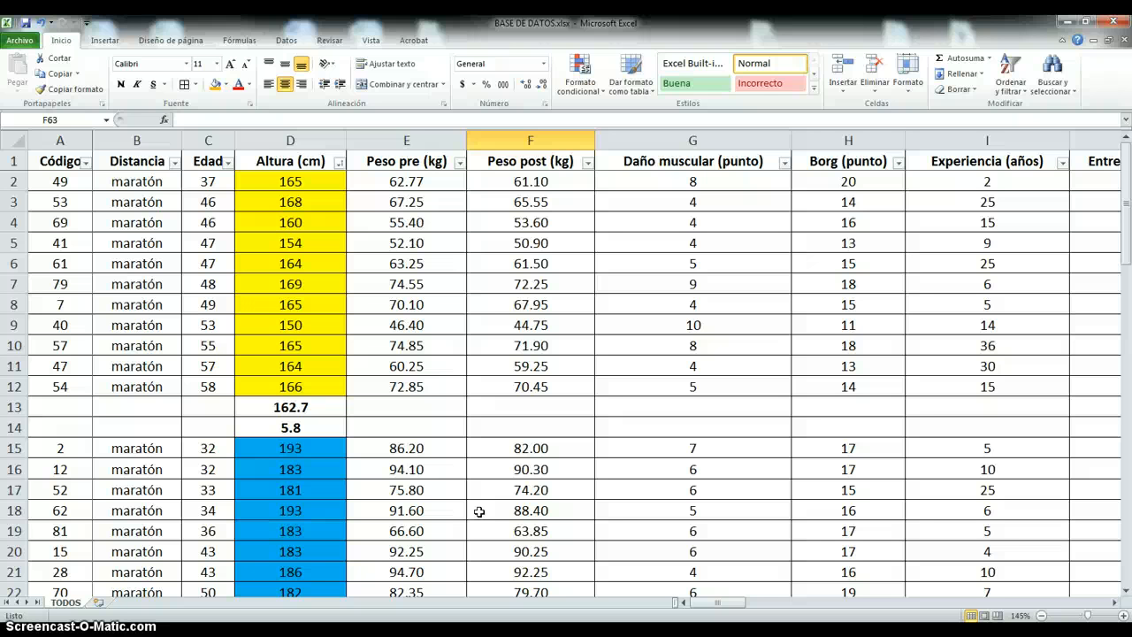
click(312, 409)
scroll(311, 409, down, 3)
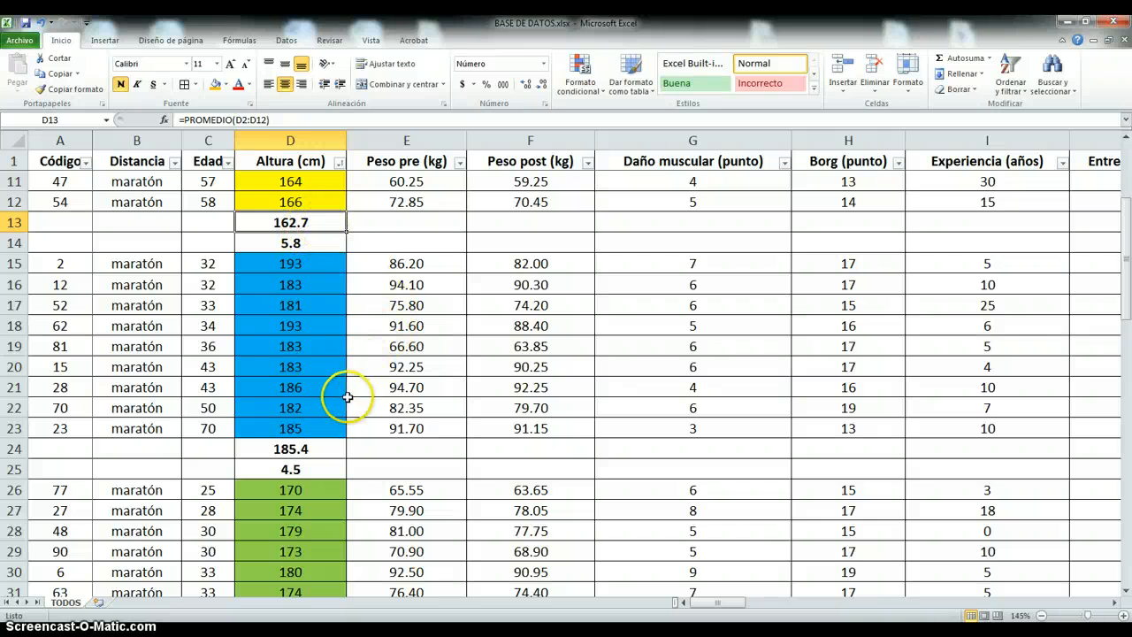
click(323, 451)
scroll(328, 430, down, 3)
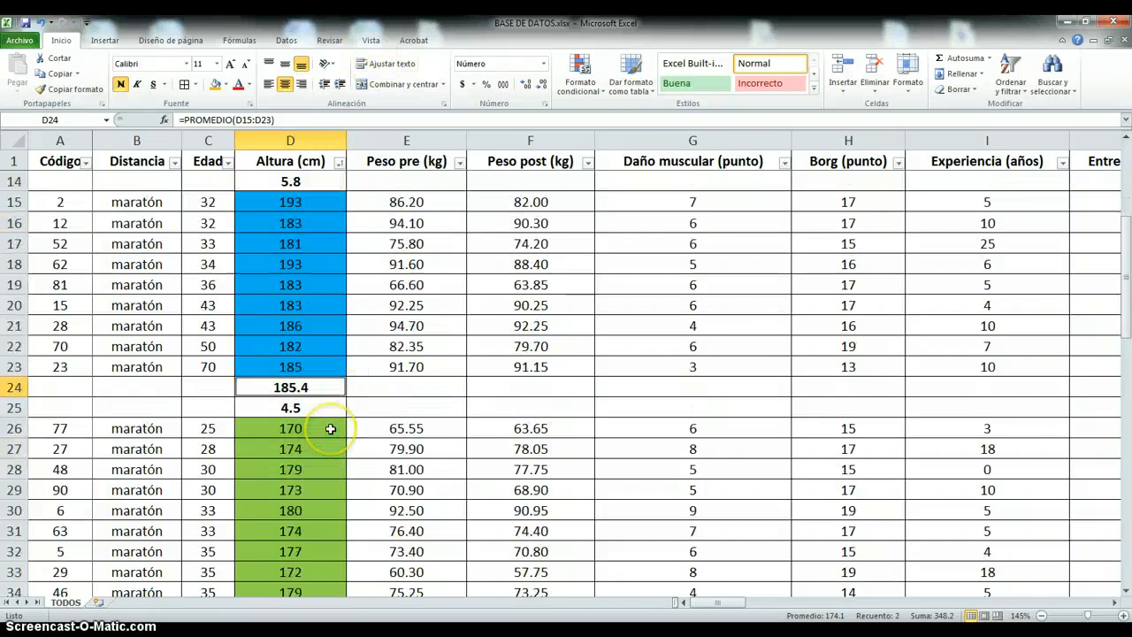
scroll(330, 429, down, 3)
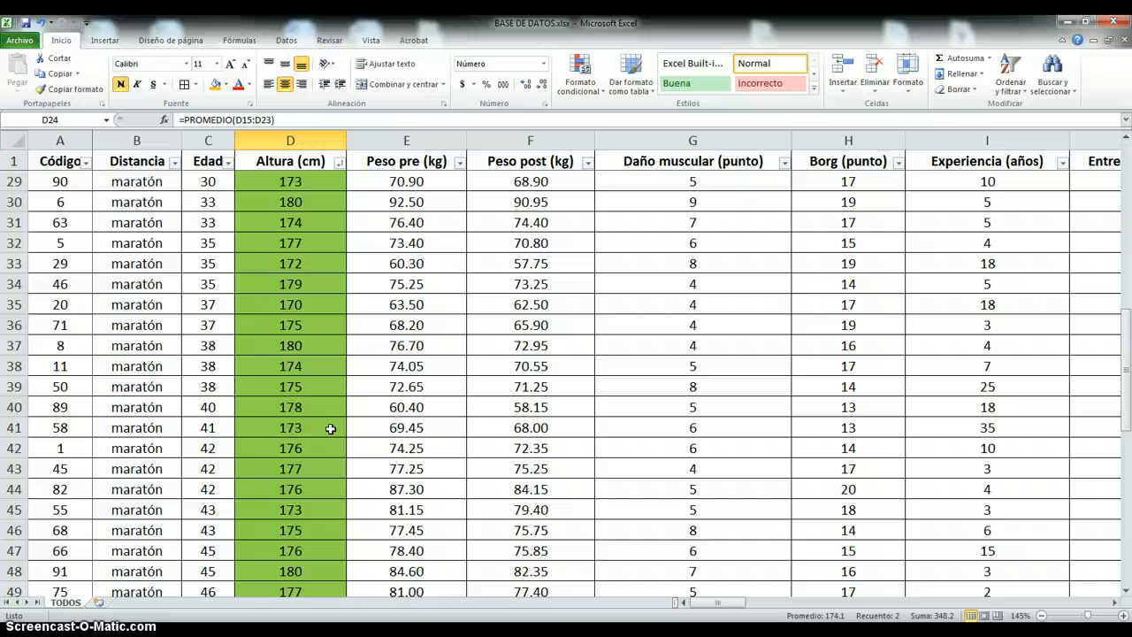
scroll(330, 429, down, 5)
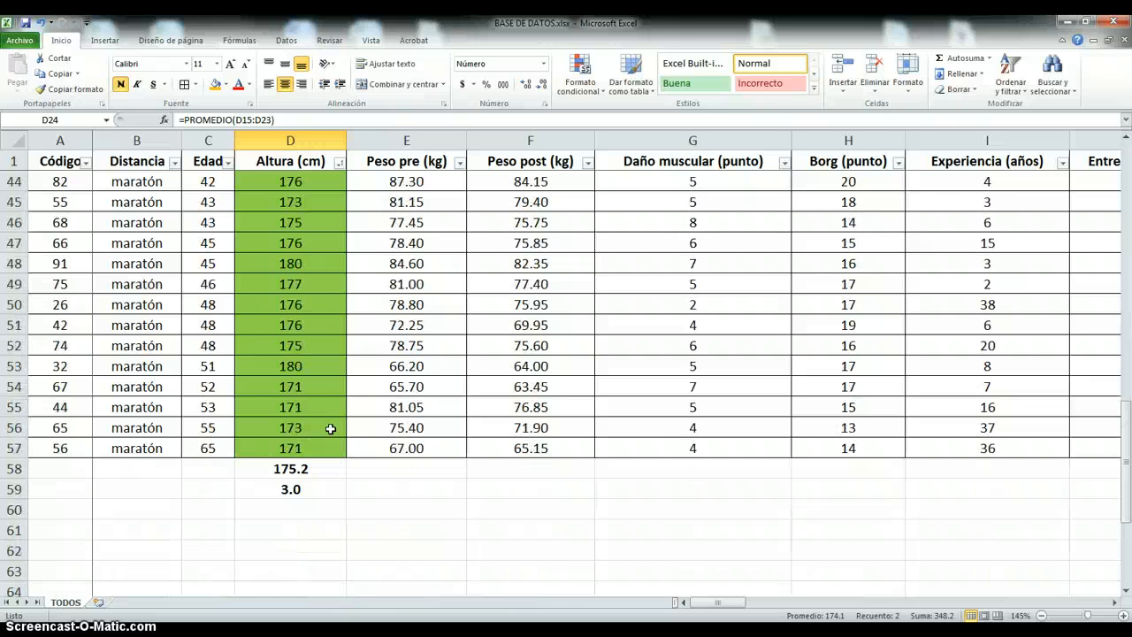
scroll(330, 429, down, 1)
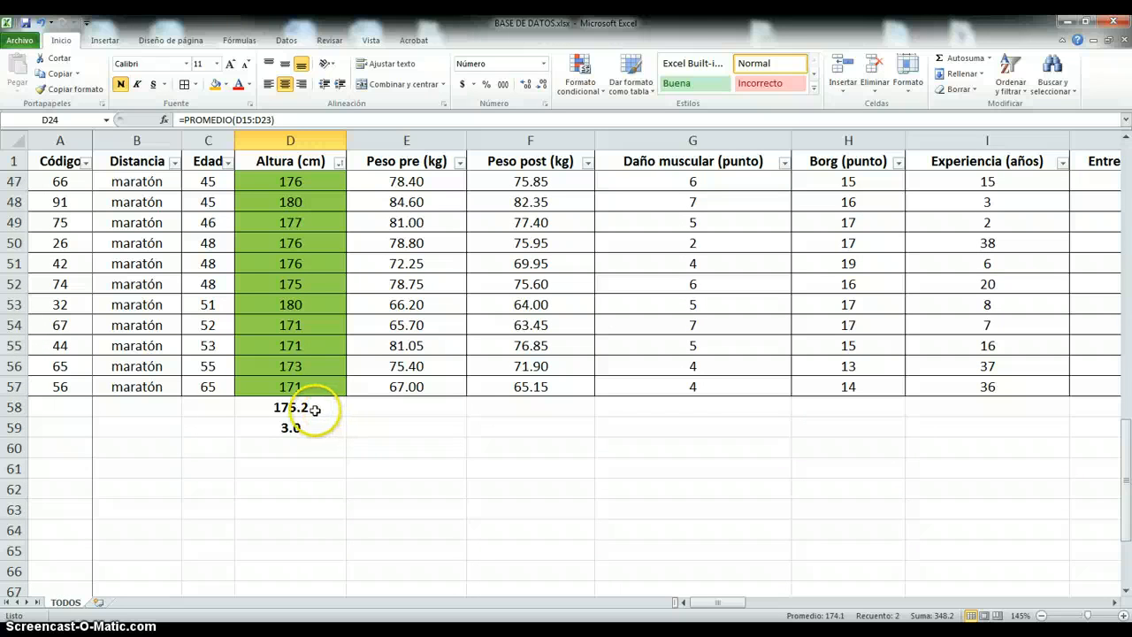
click(315, 411)
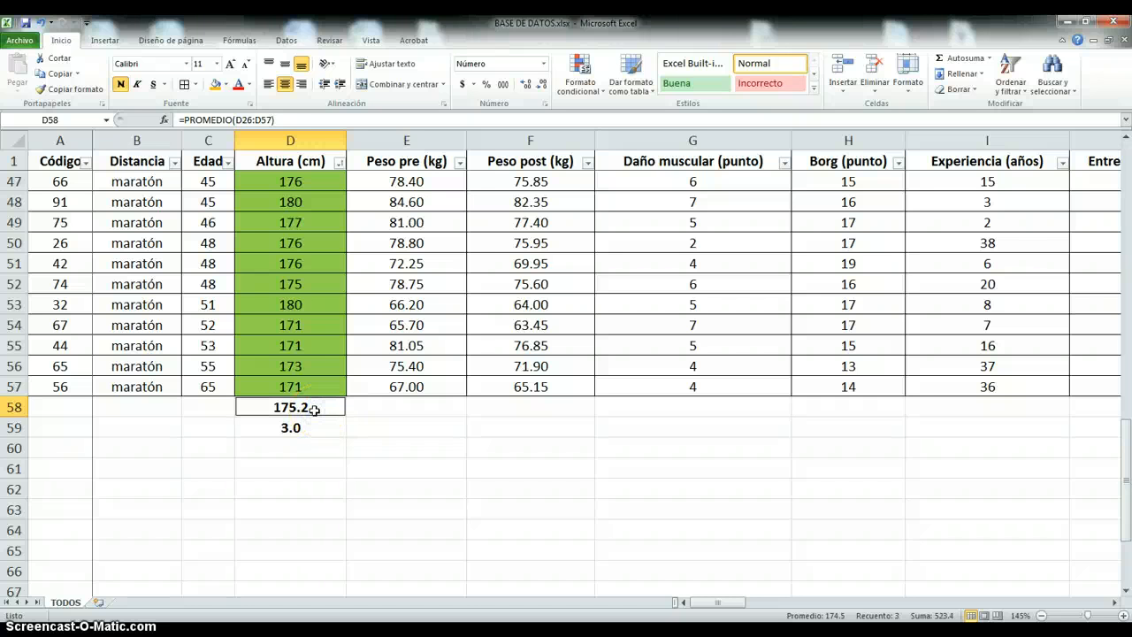
scroll(314, 411, up, 15)
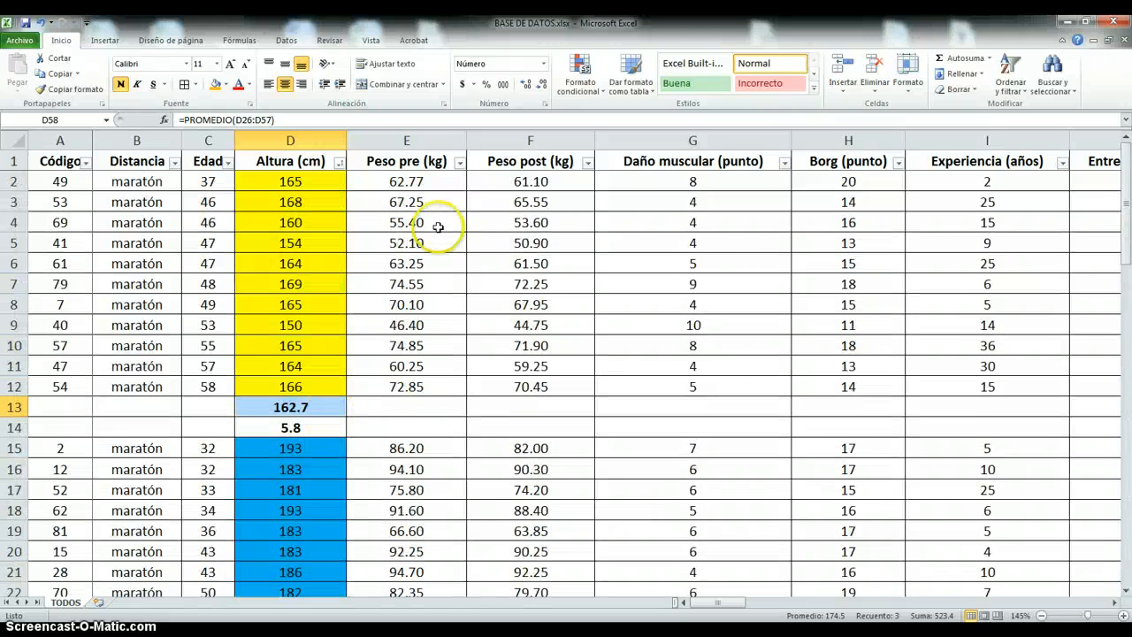
click(104, 42)
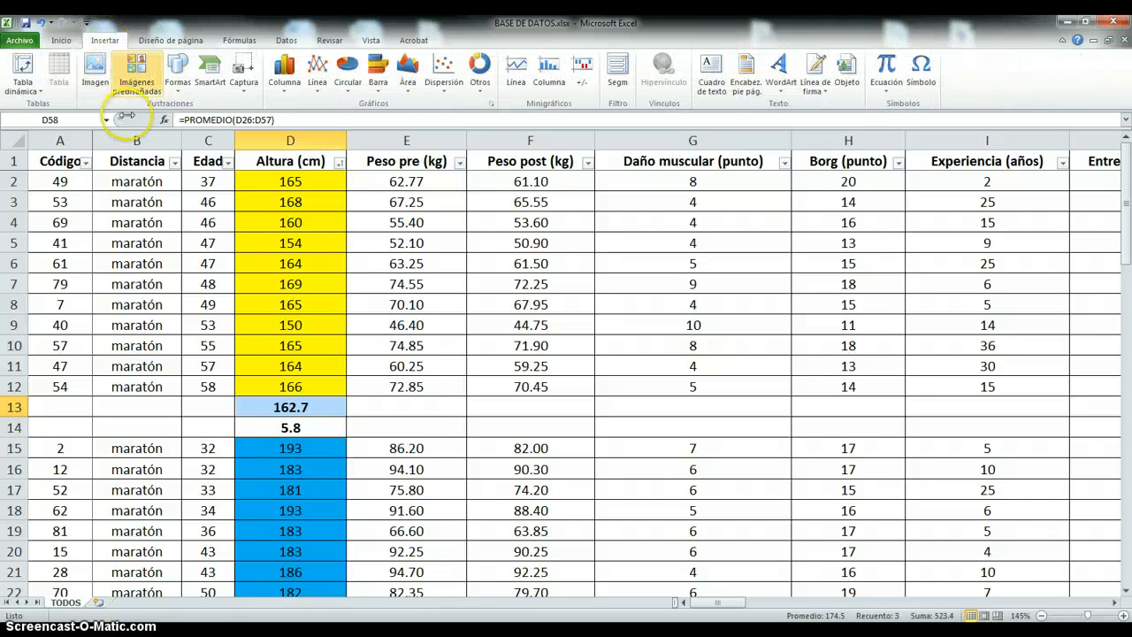
click(284, 94)
click(293, 129)
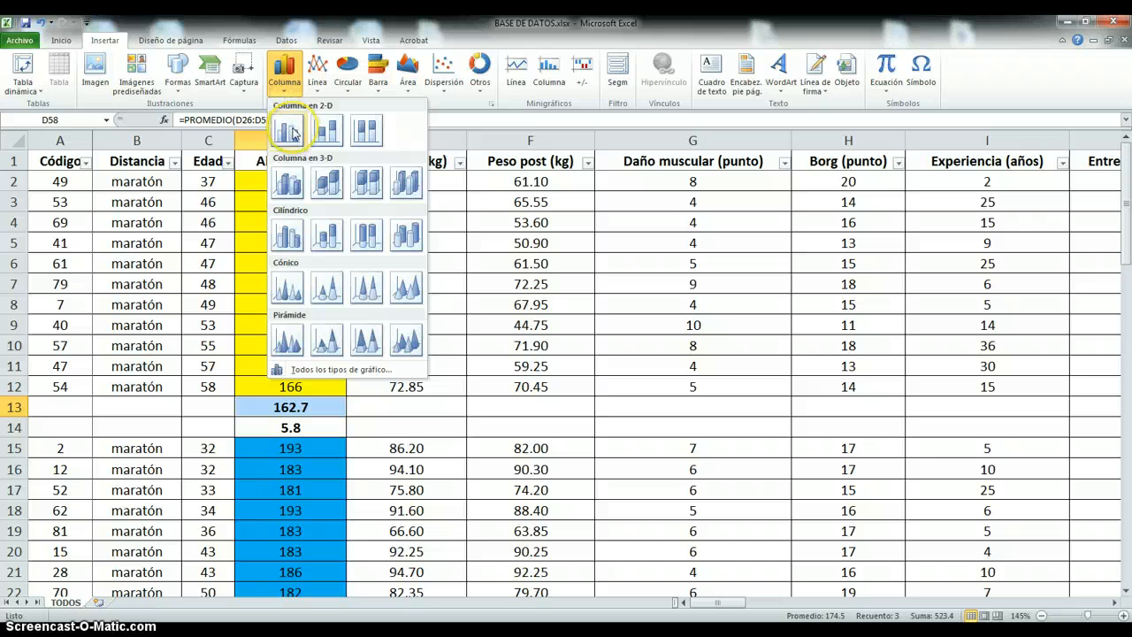
click(293, 131)
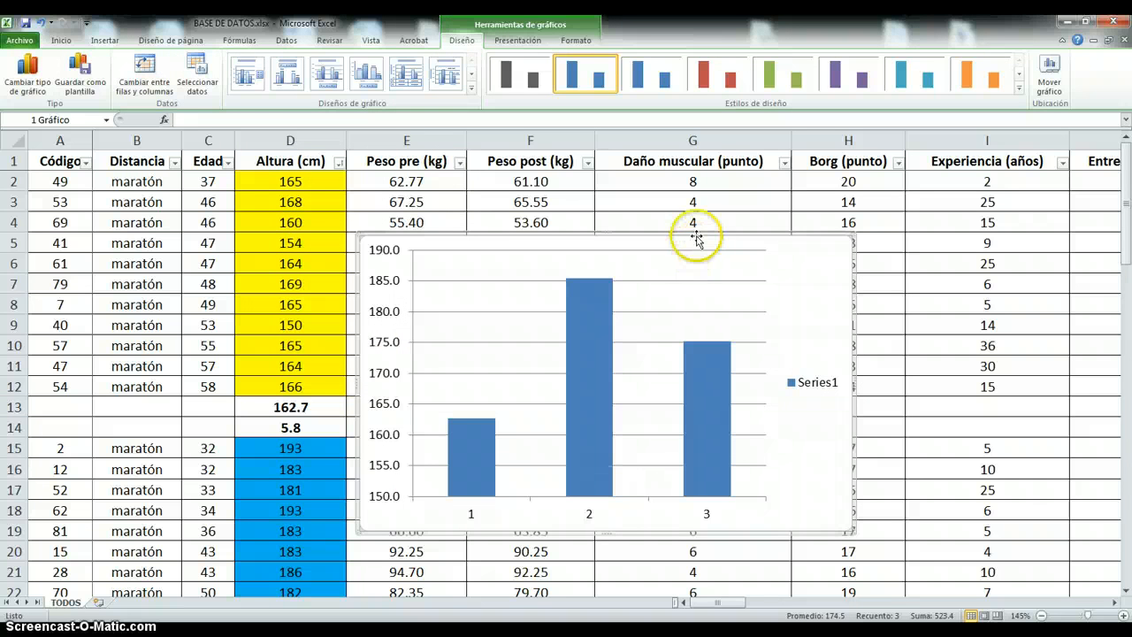
Move the column chart into the empty area below the data, with its upper edge at about row 64.
drag(700, 231, 678, 478)
scroll(678, 478, down, 4)
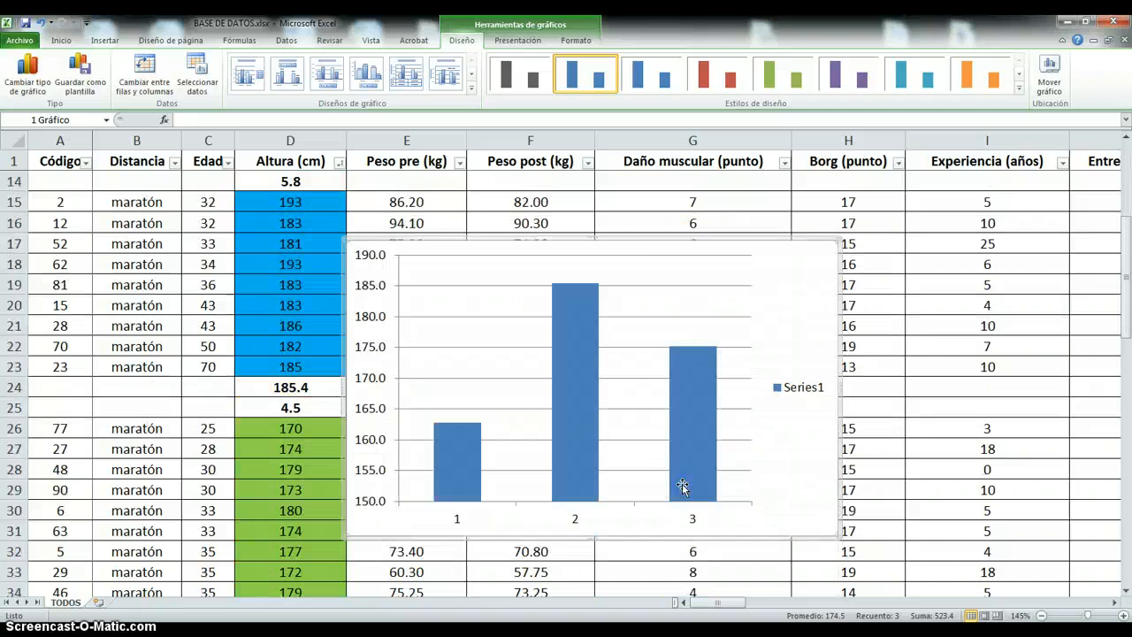
drag(643, 241, 628, 598)
scroll(637, 436, down, 5)
scroll(628, 552, down, 5)
scroll(628, 552, up, 4)
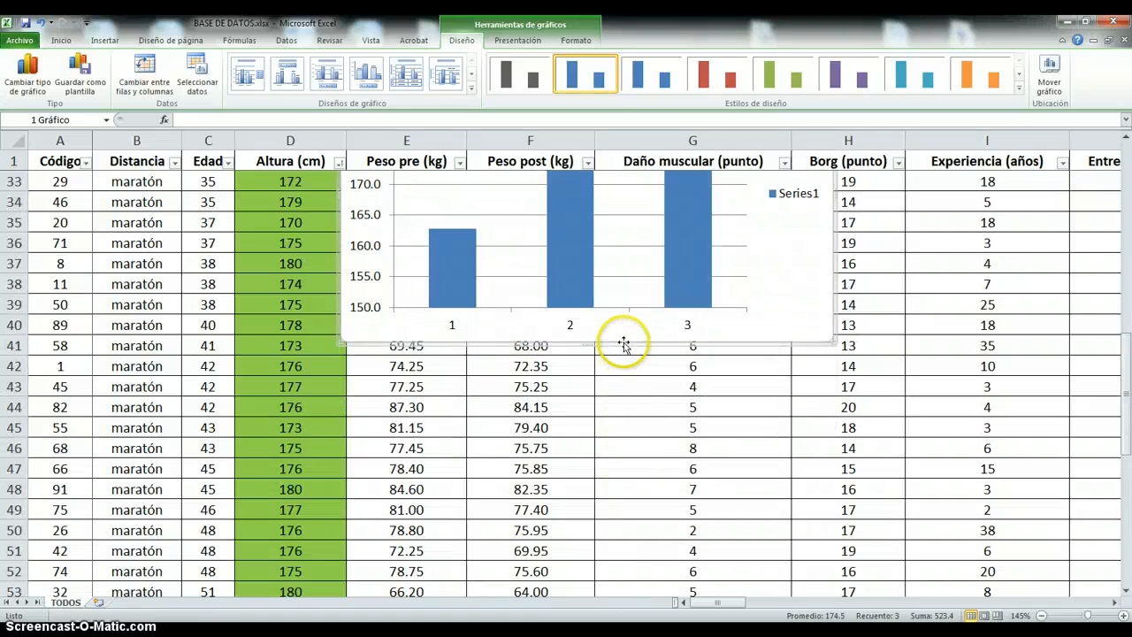
drag(622, 348, 609, 610)
scroll(611, 568, down, 4)
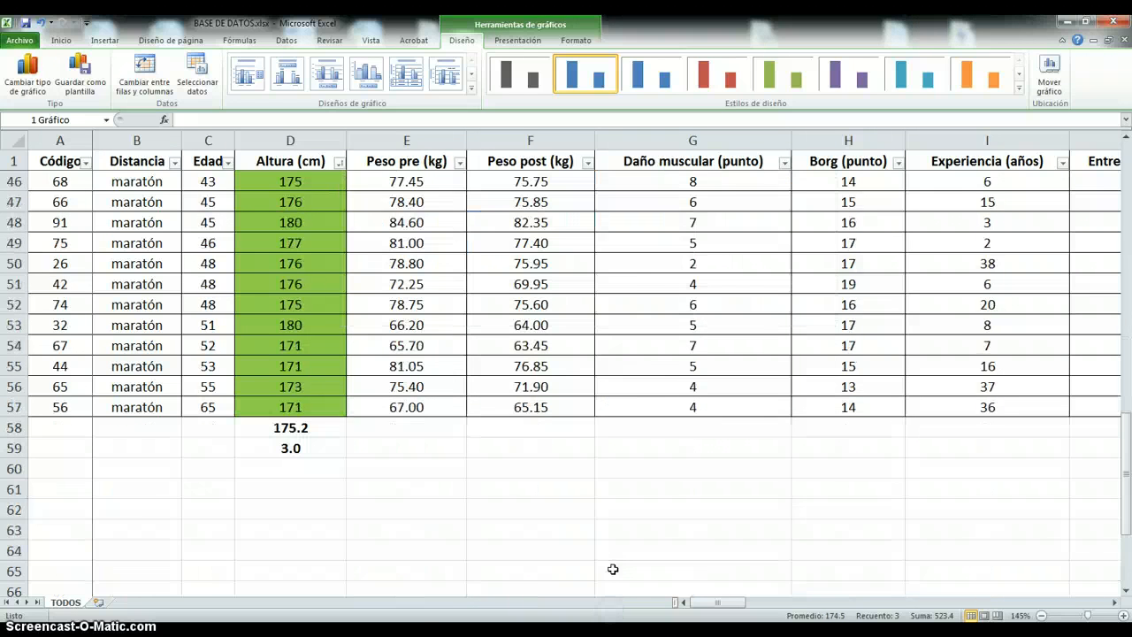
scroll(627, 316, up, 3)
drag(619, 260, 611, 556)
scroll(611, 556, down, 4)
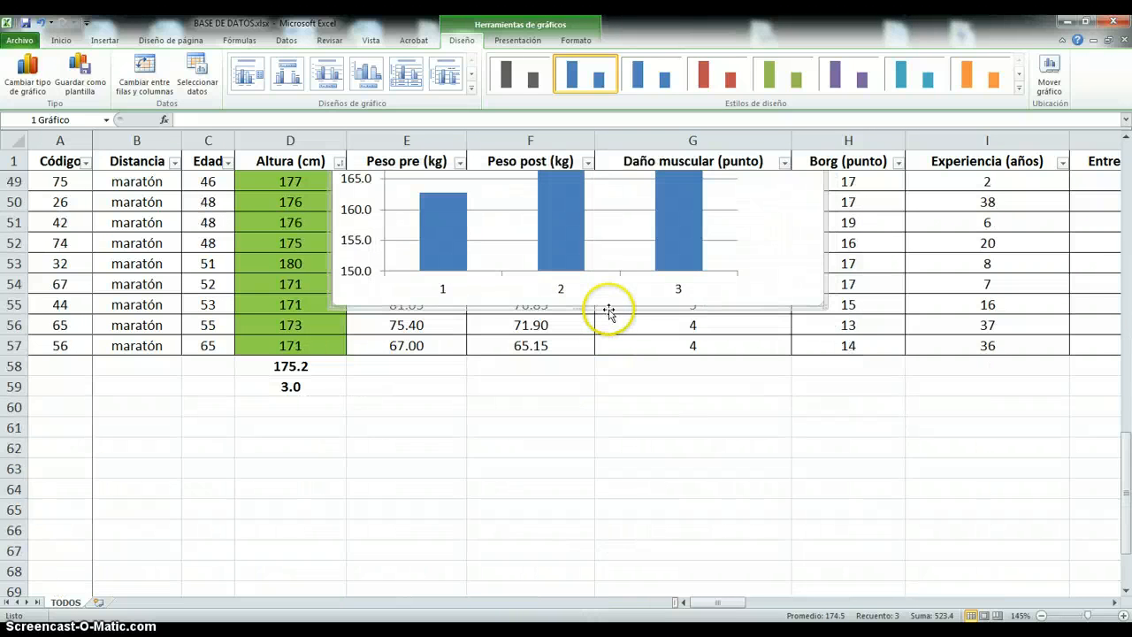
drag(607, 309, 619, 549)
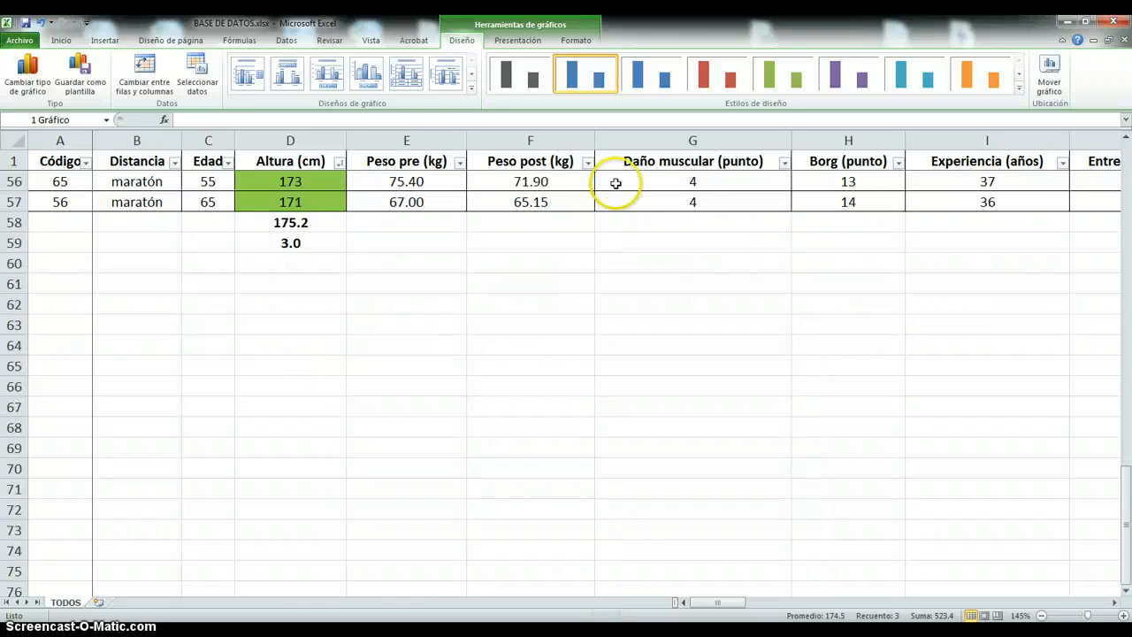
scroll(601, 226, up, 2)
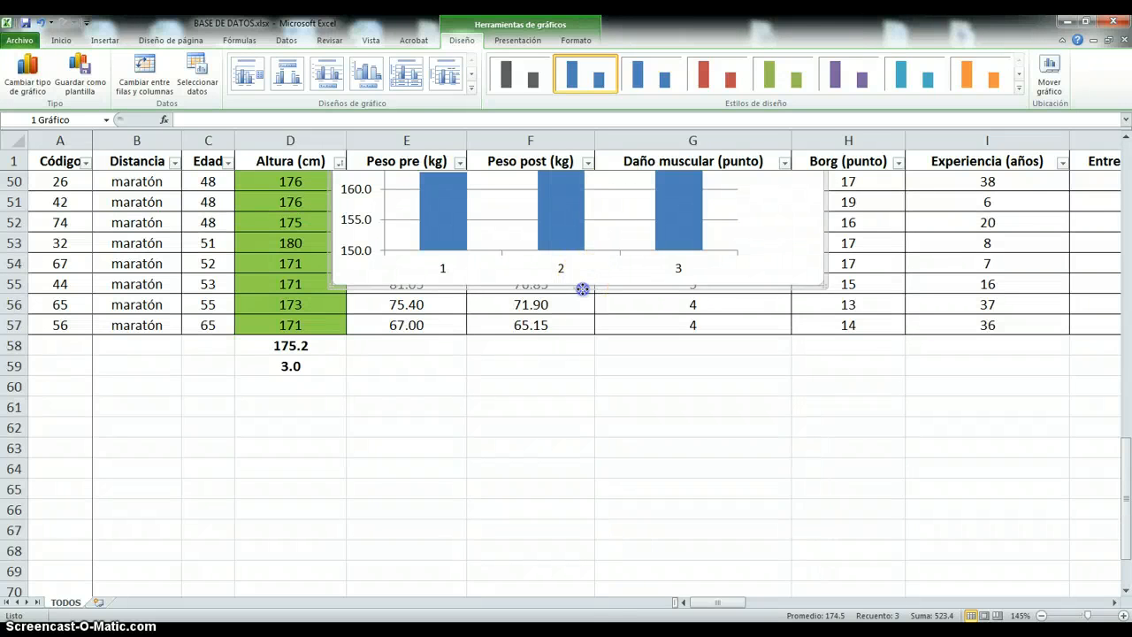
drag(581, 288, 602, 566)
click(904, 359)
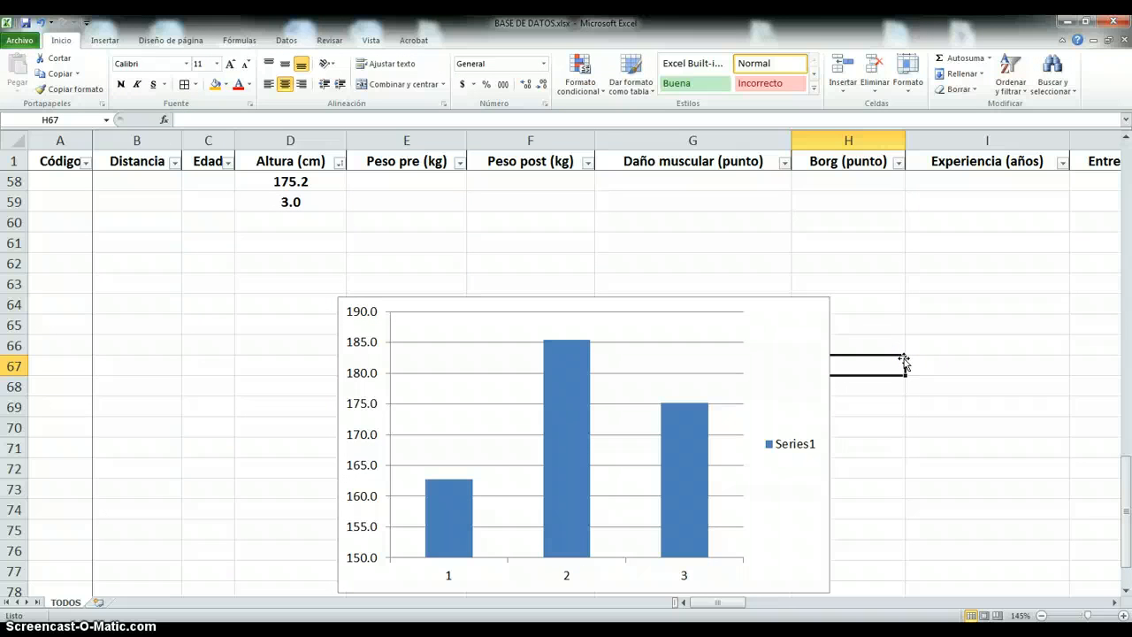
Add a rotated title to the primary vertical axis of the column chart.
scroll(904, 358, up, 3)
scroll(904, 358, down, 4)
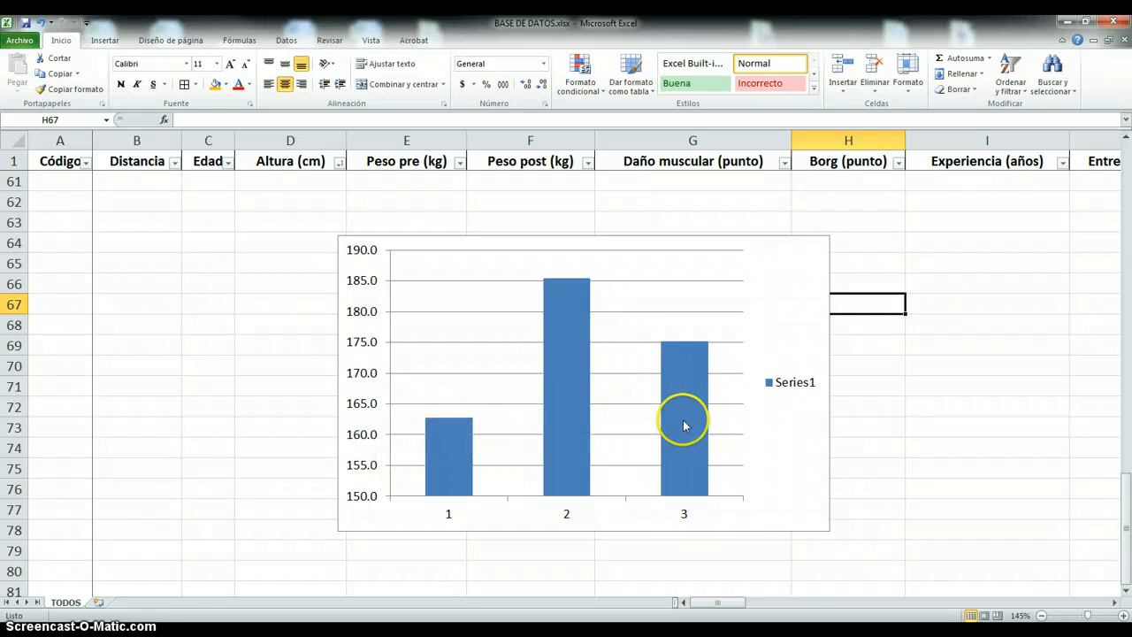
mouse_move(681, 423)
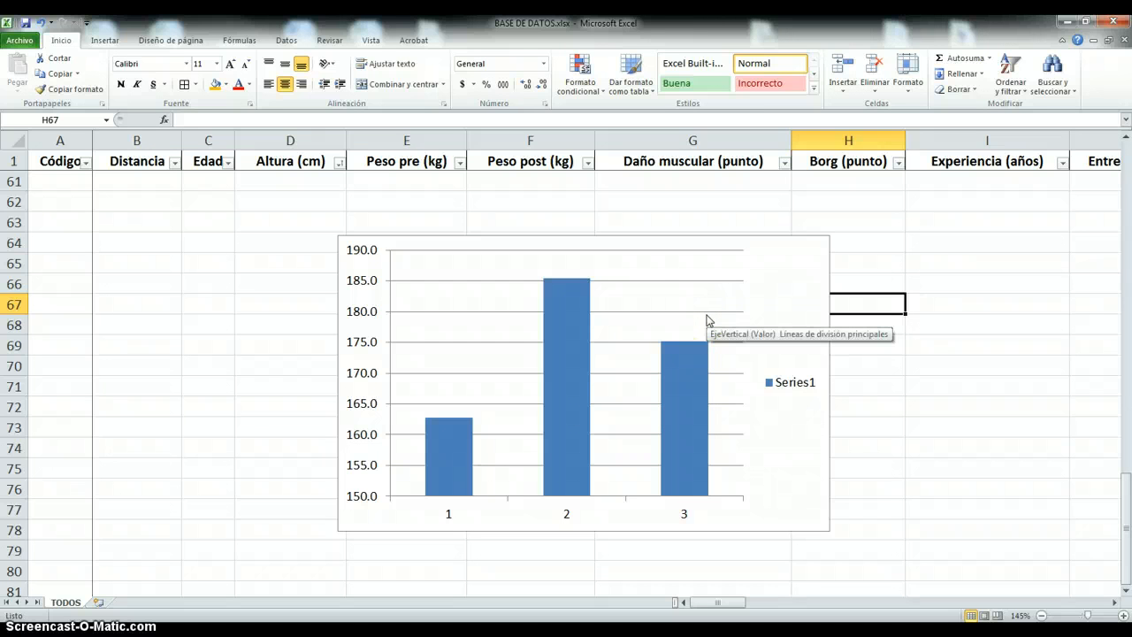
click(759, 239)
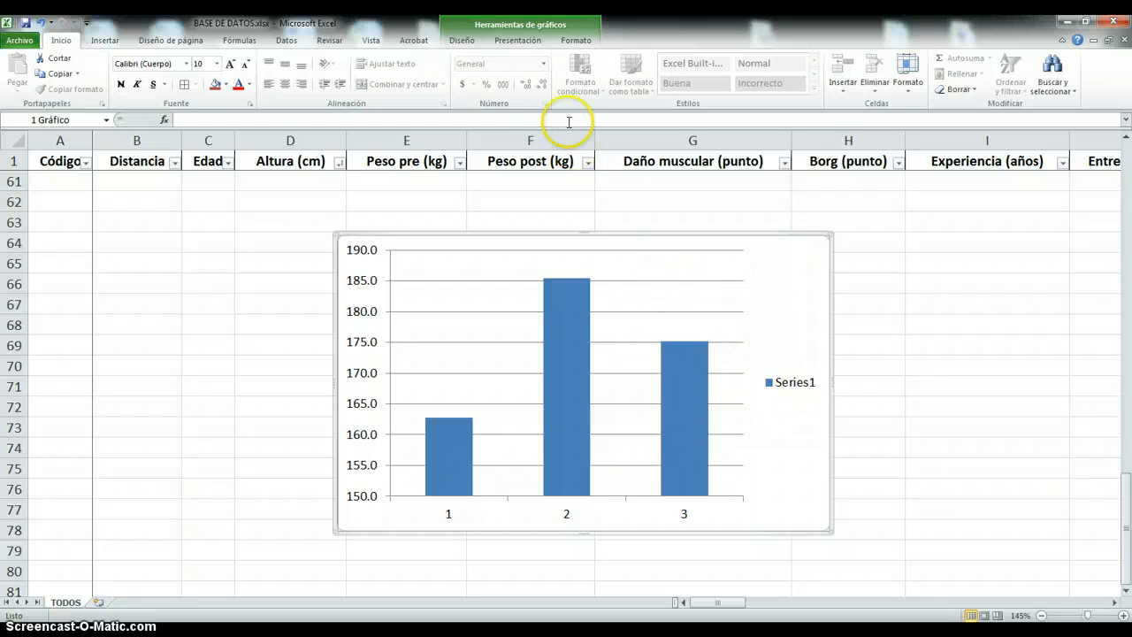
click(519, 42)
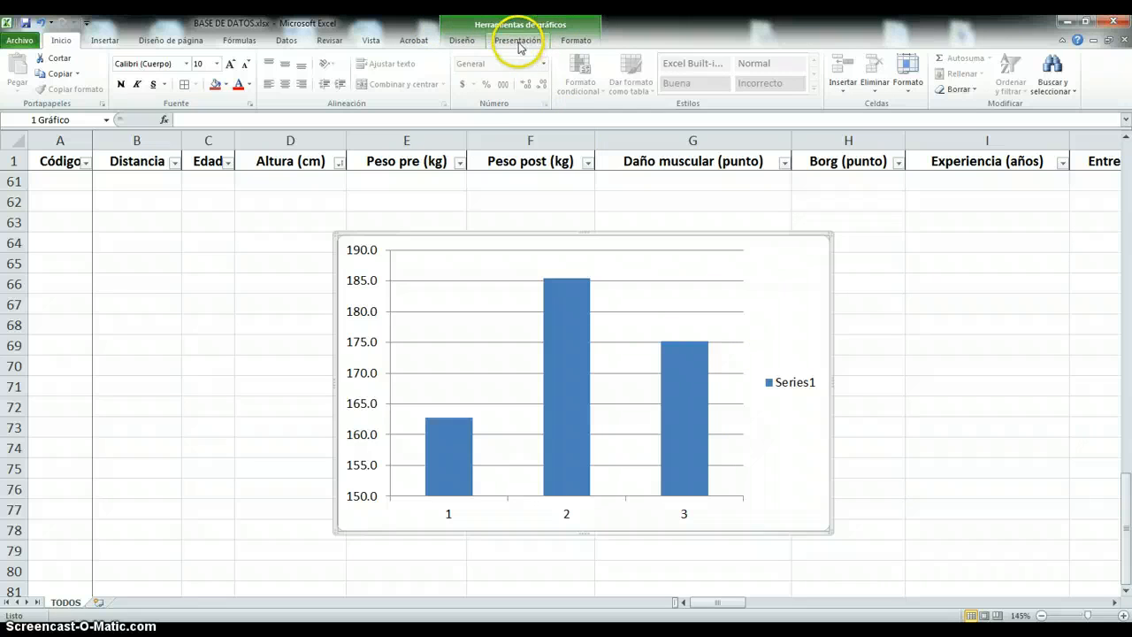
click(518, 43)
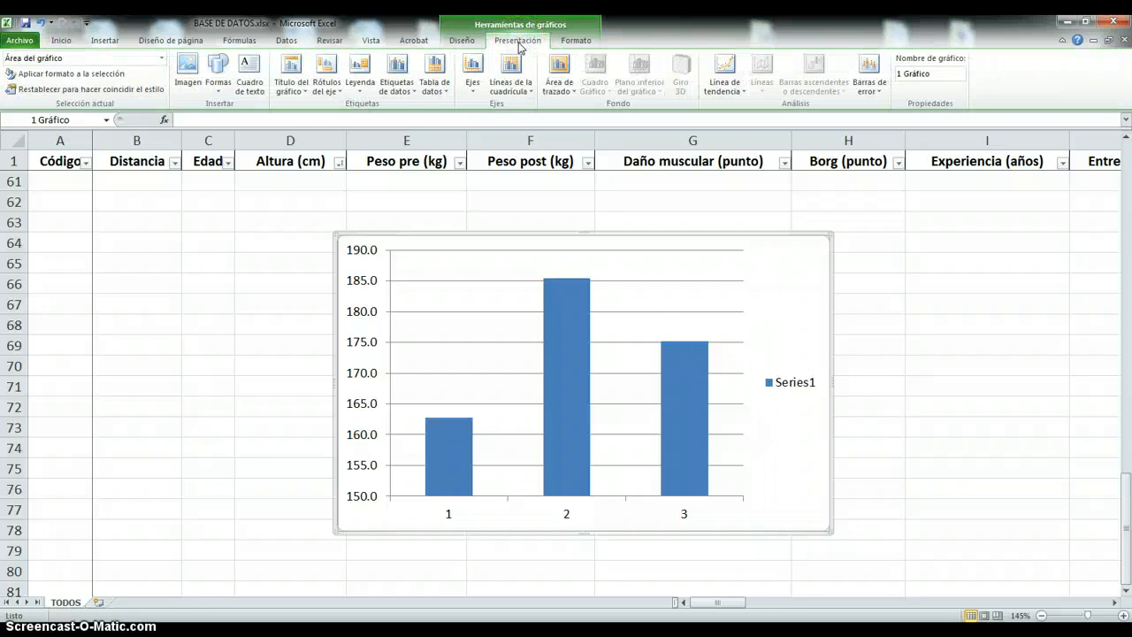
click(324, 93)
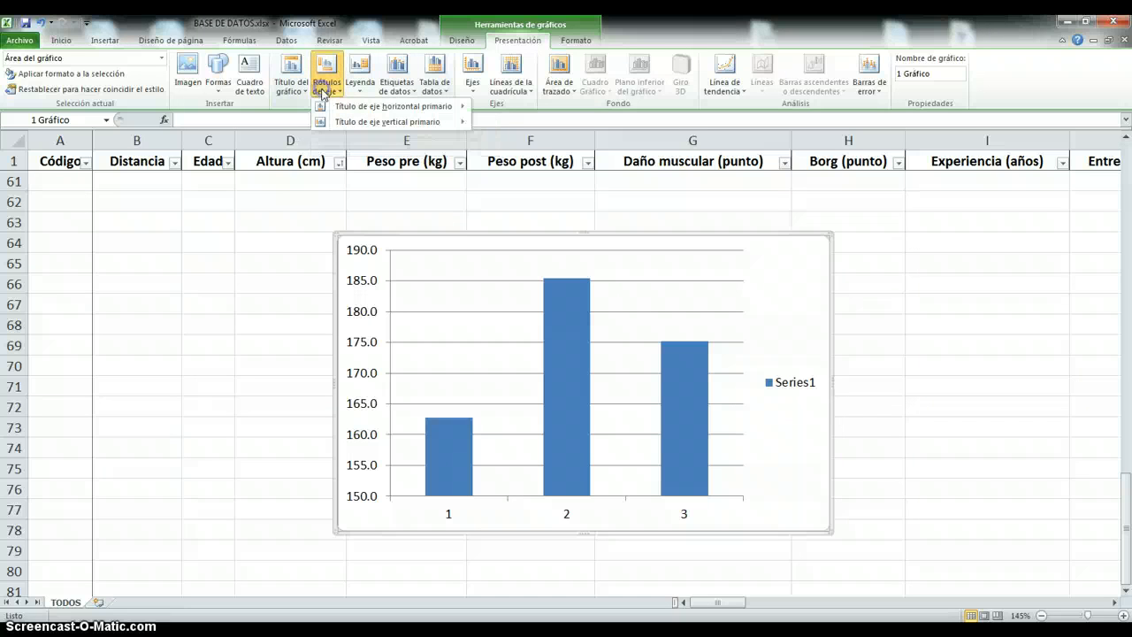
mouse_move(326, 105)
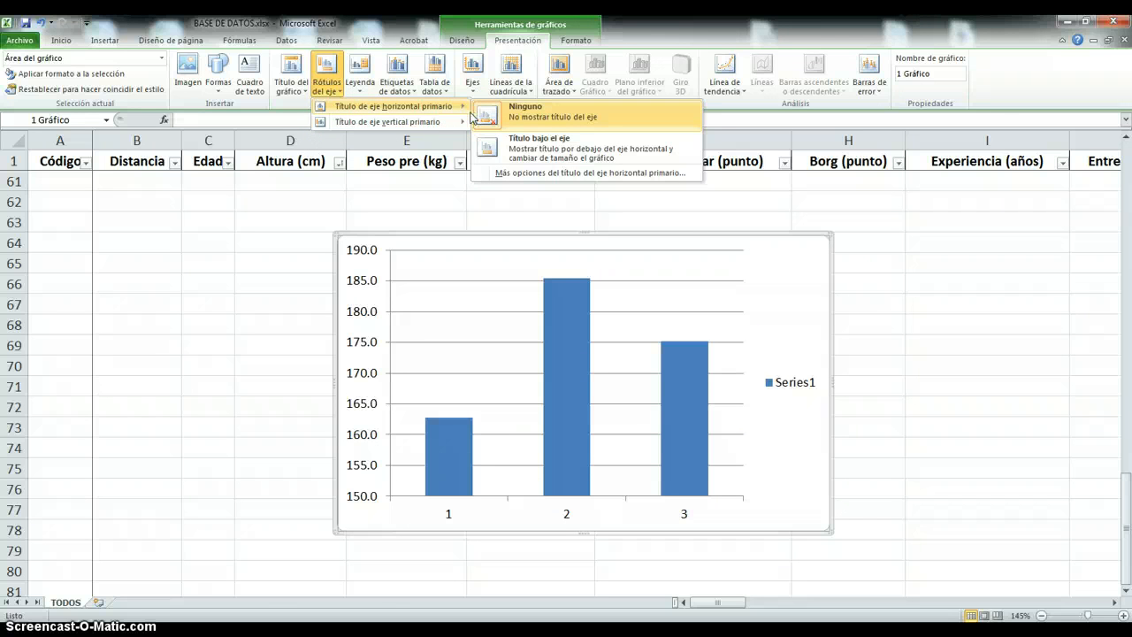
click(412, 125)
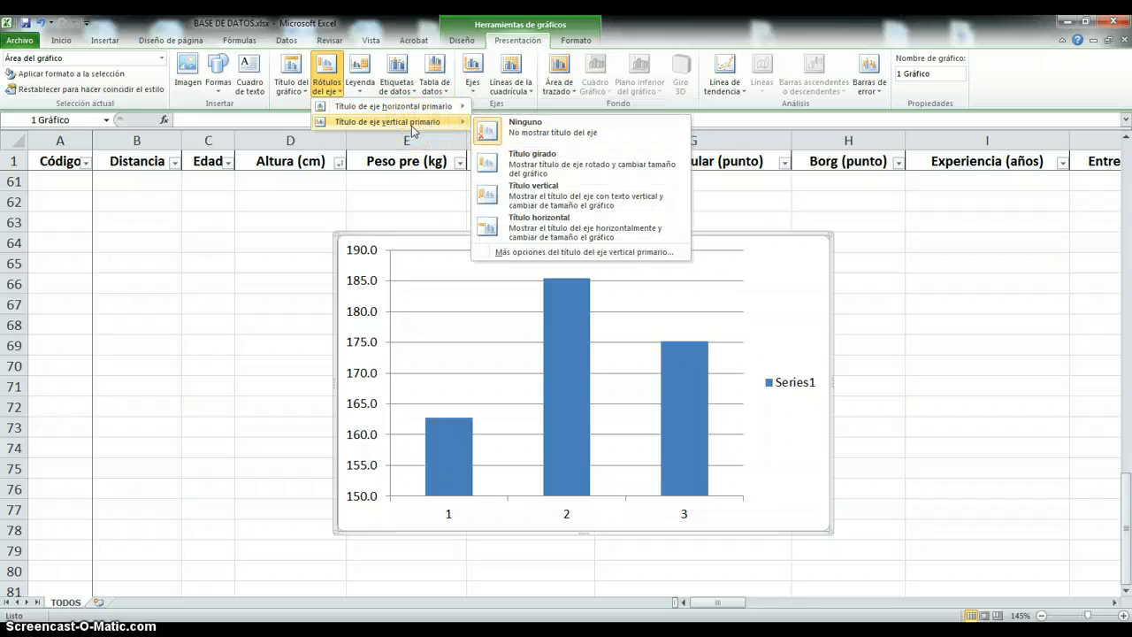
click(546, 170)
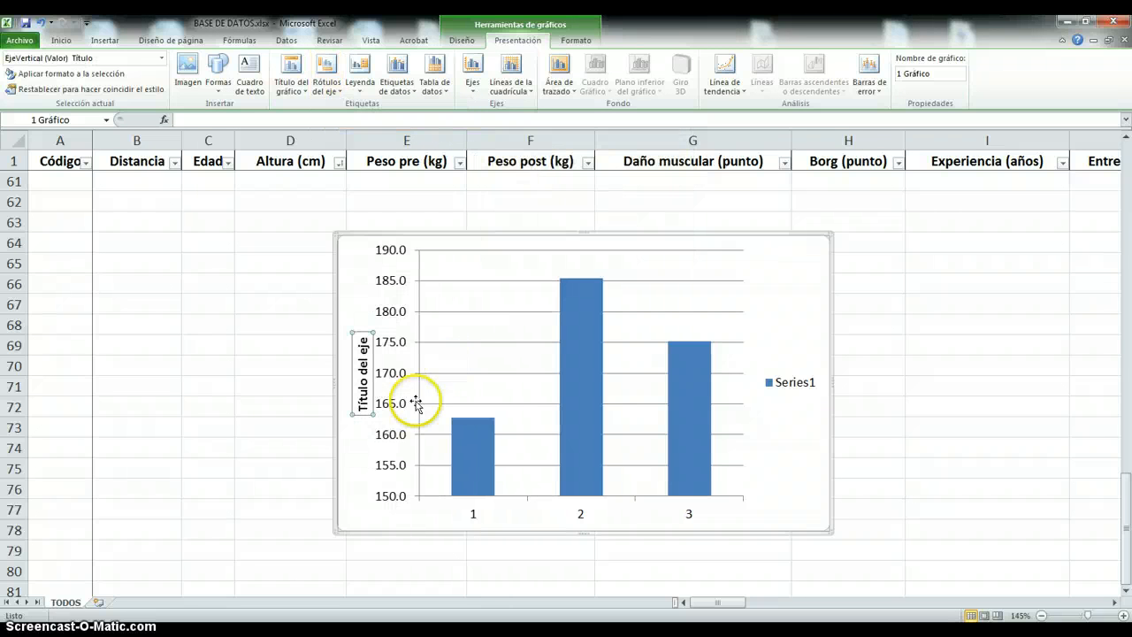
Set the vertical axis title's text to "Altura (cm)" and deselect the chart.
click(186, 120)
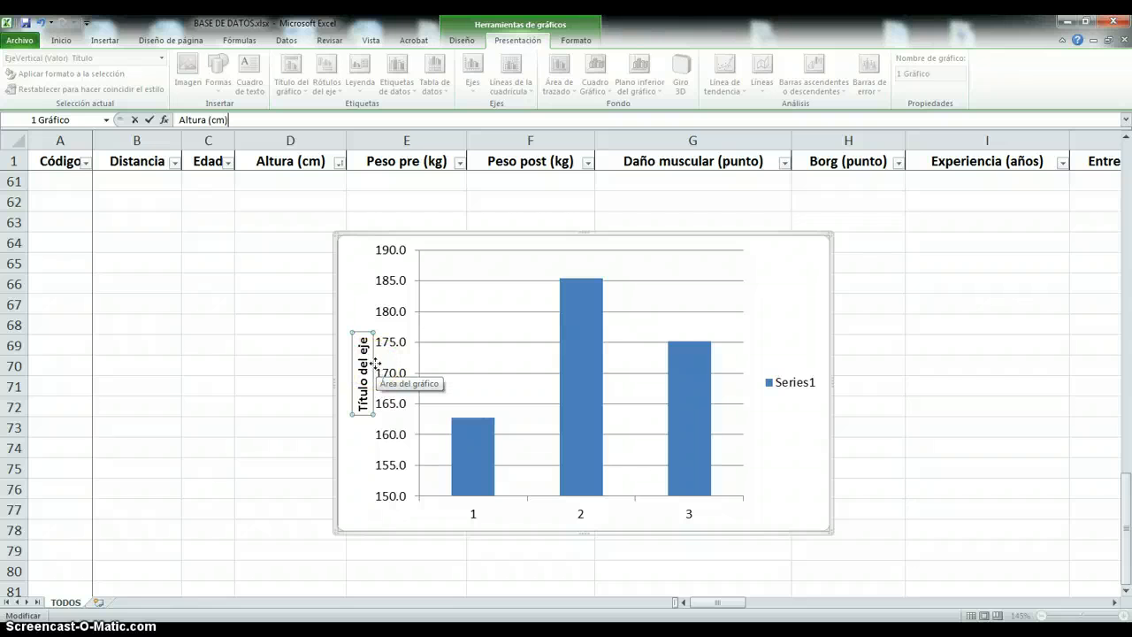
click(149, 122)
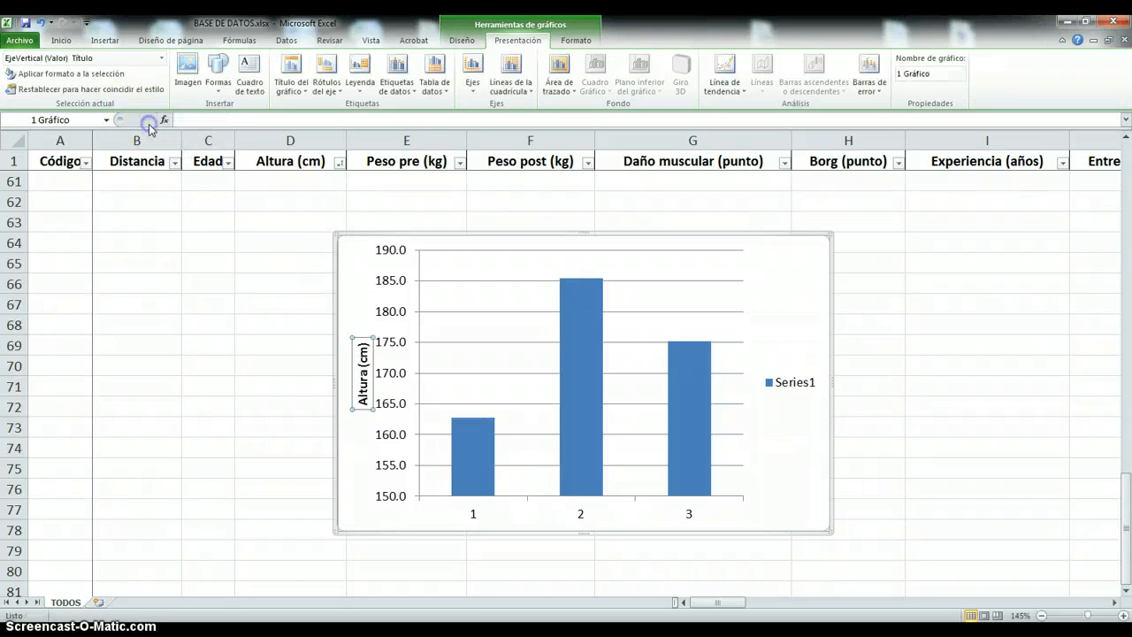
click(625, 580)
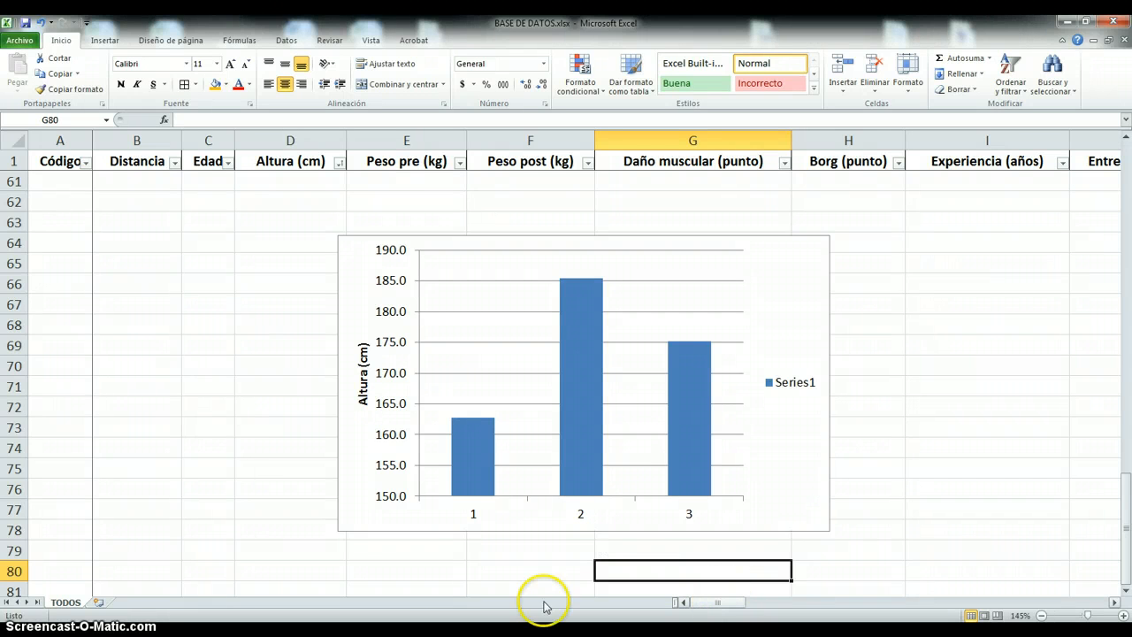
Enter the group labels Bajos, Altos and Normales in cells C63 to C65.
click(205, 226)
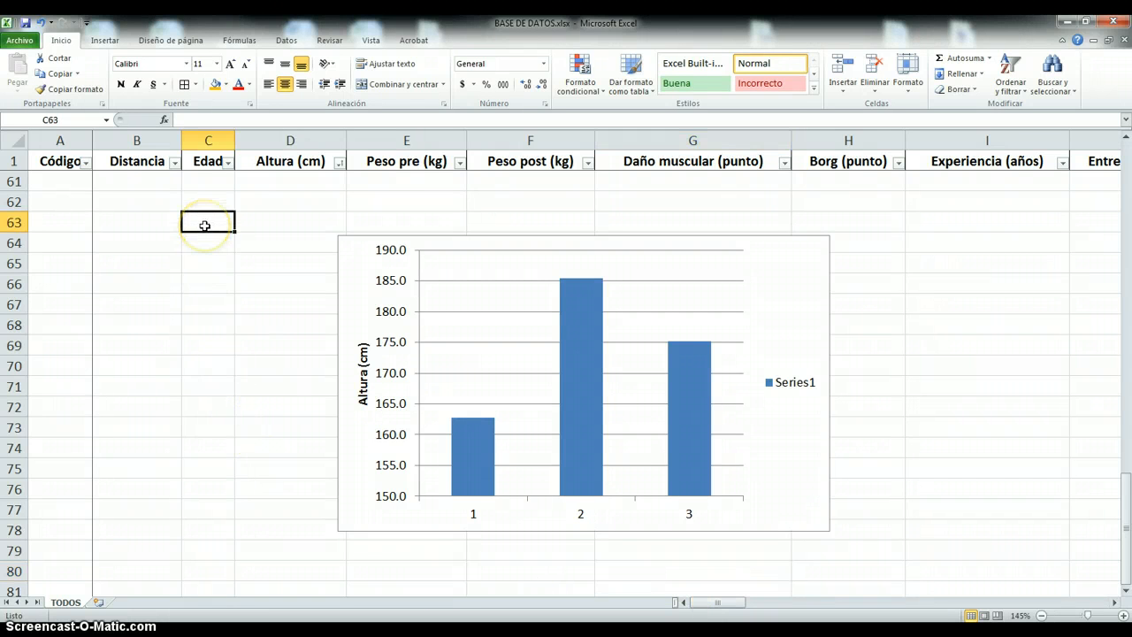
text(Ba)
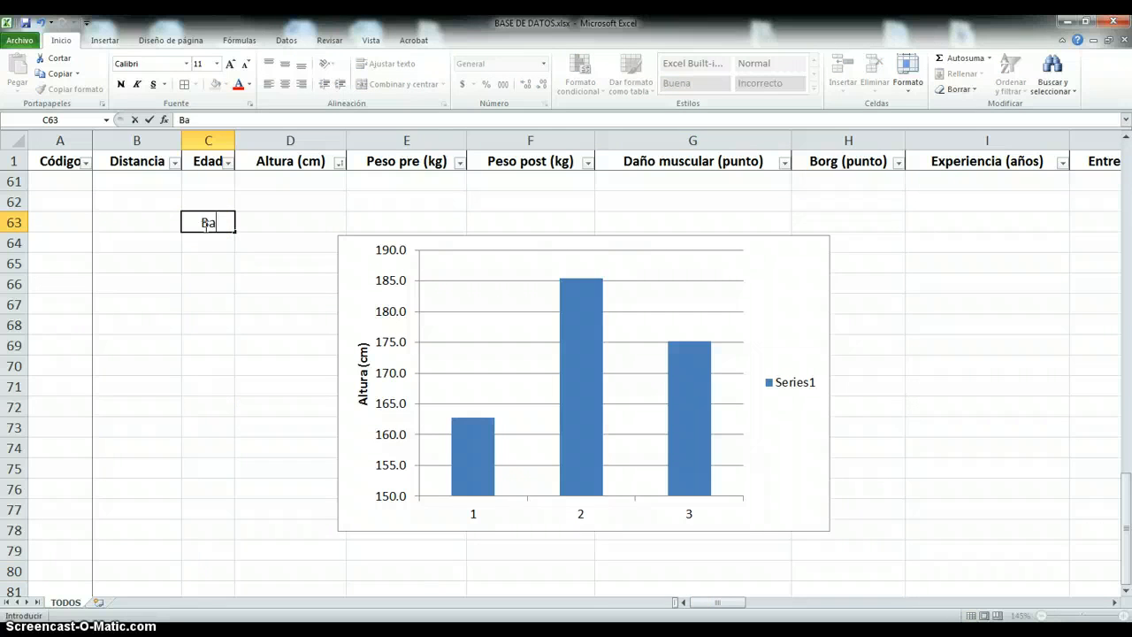
text(jos)
key(Return)
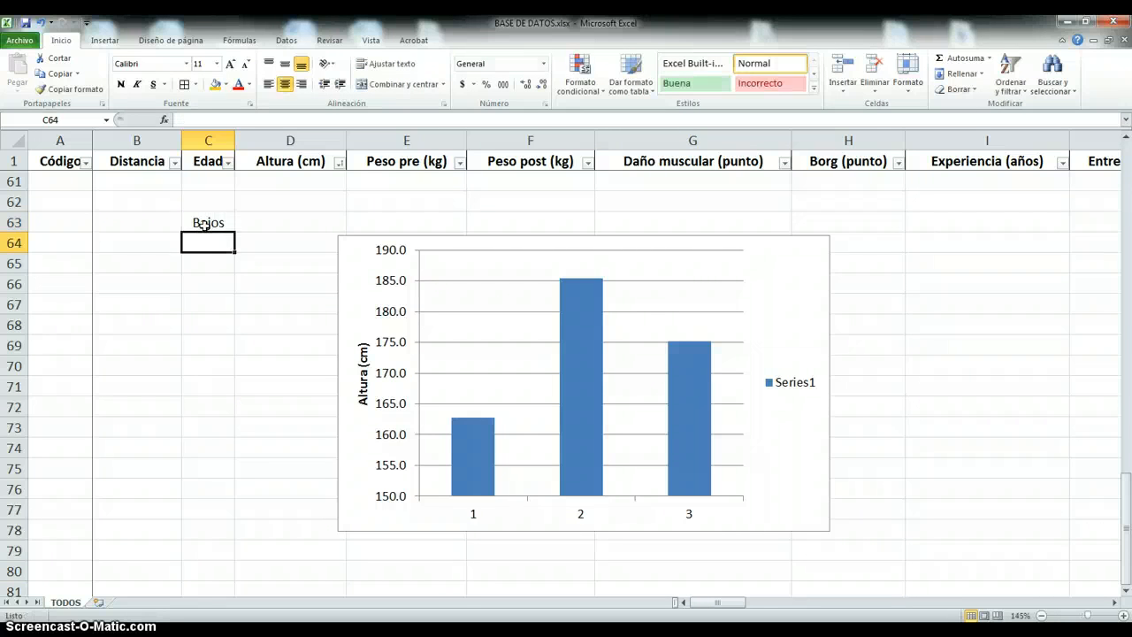
text(Altos)
key(Return)
text(N)
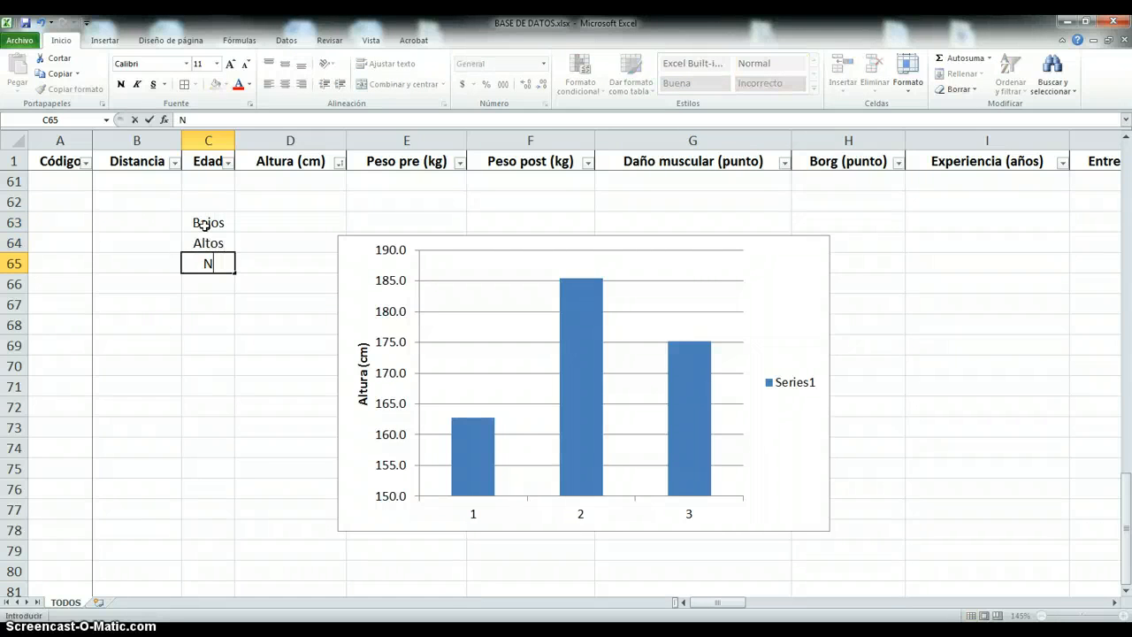
text(ormales)
click(192, 362)
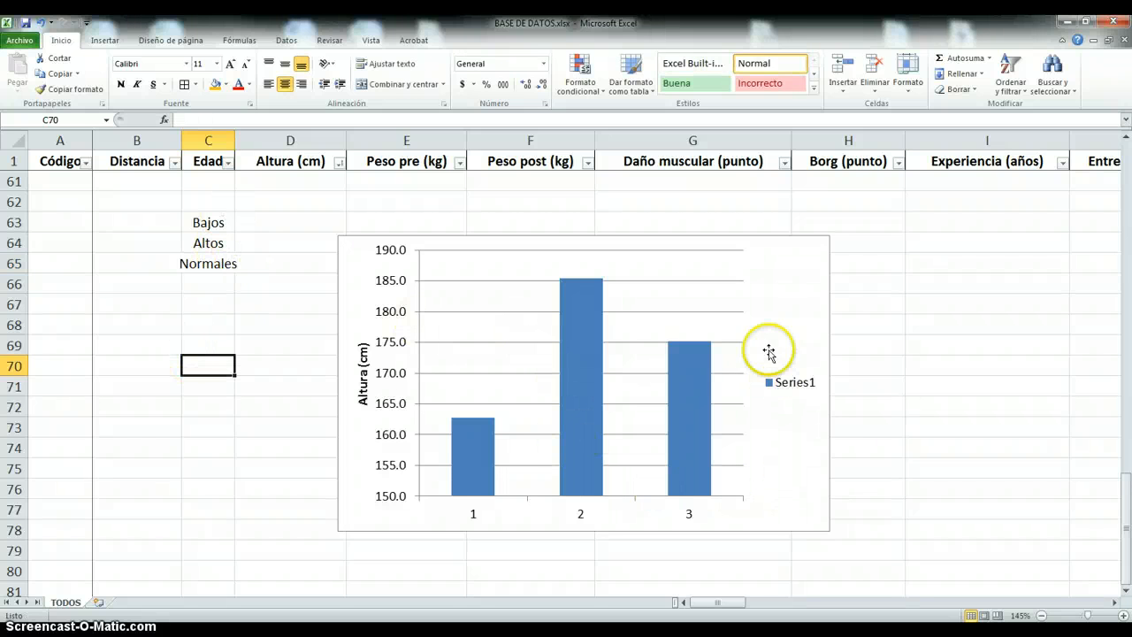
Set the chart's horizontal axis category labels to the range C63:C65 on the TODOS sheet.
right_click(767, 301)
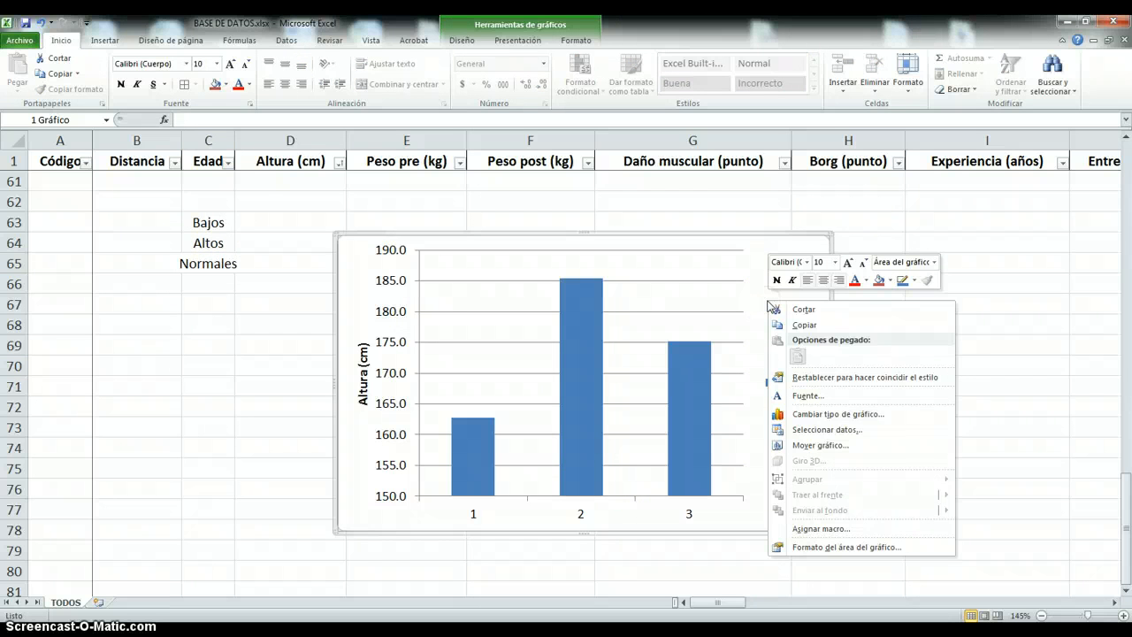
click(853, 432)
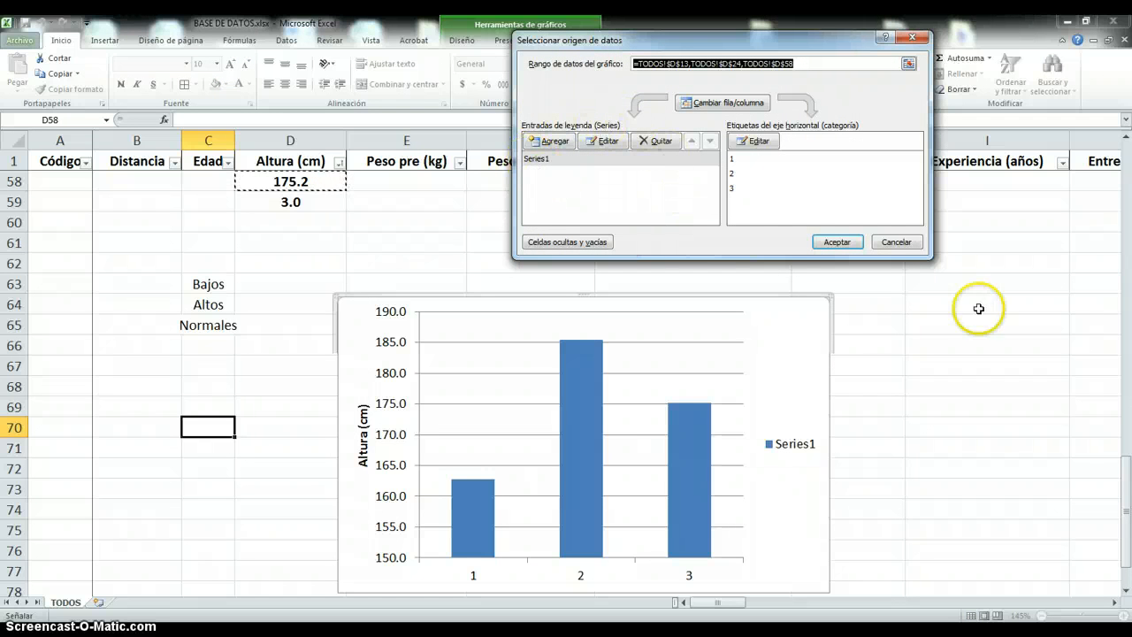
mouse_move(1124, 501)
mouse_down()
mouse_move(1120, 290)
mouse_move(1116, 510)
mouse_up()
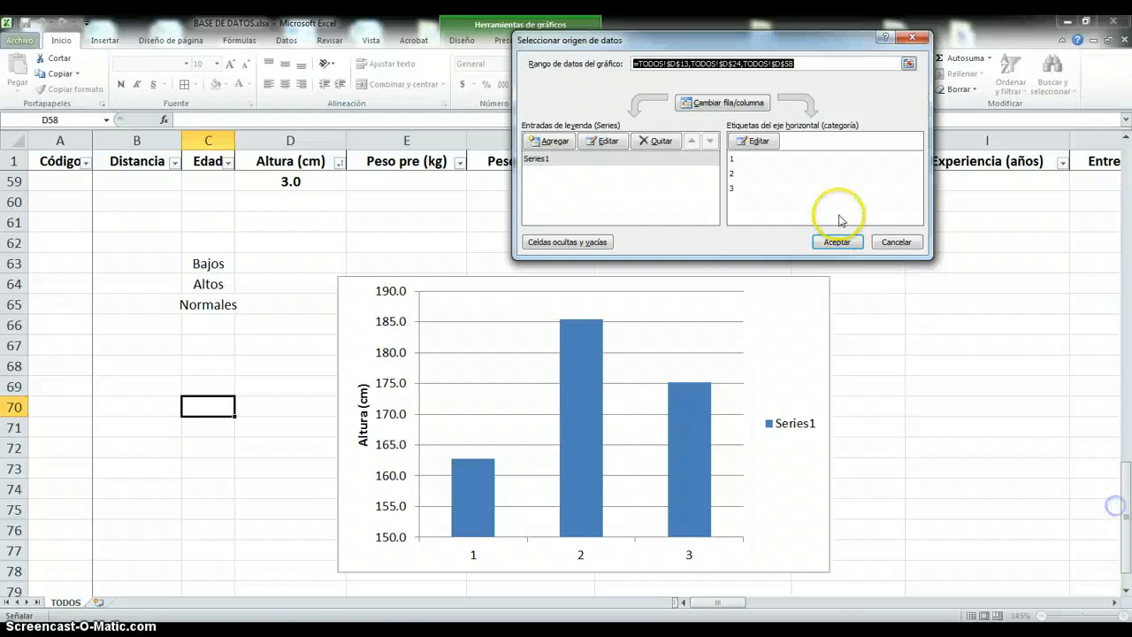
click(756, 141)
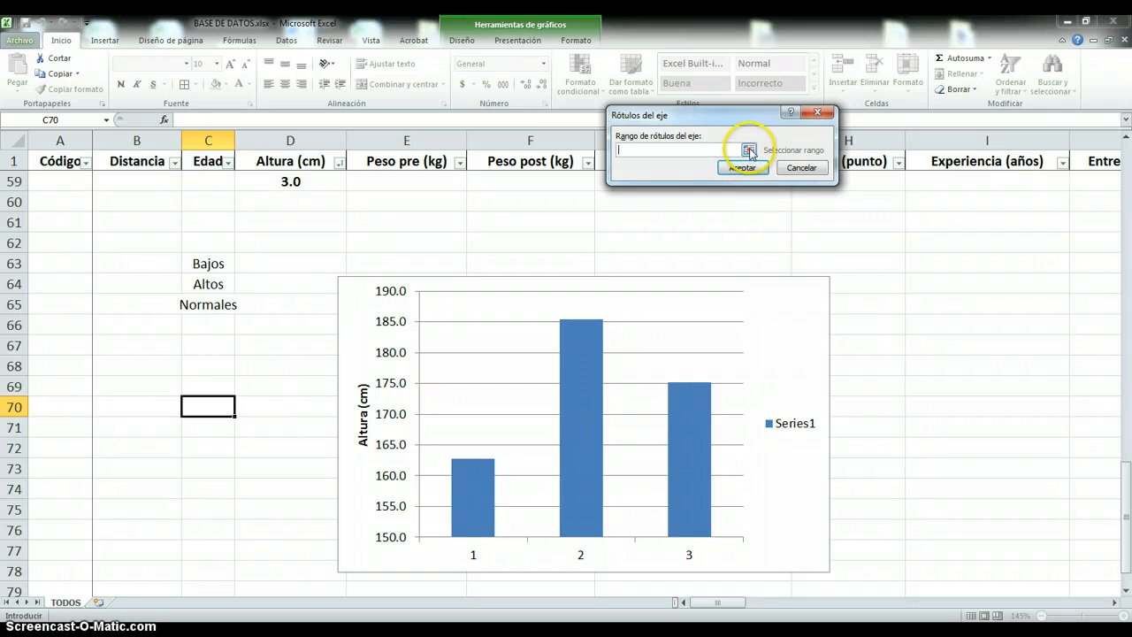
click(749, 151)
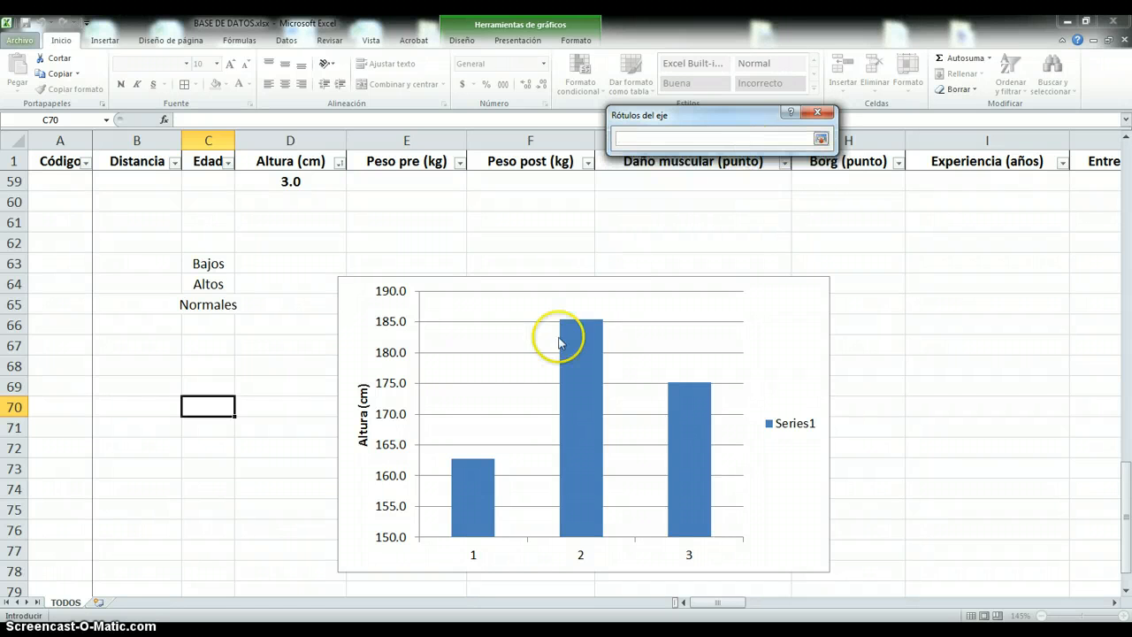
drag(218, 259, 214, 295)
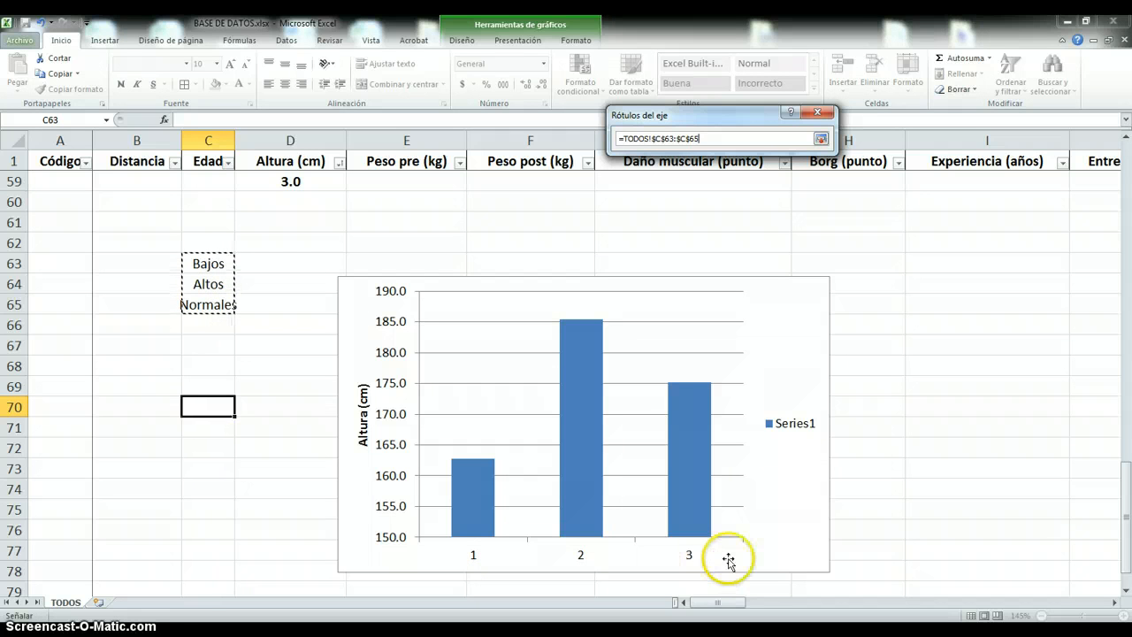
click(821, 140)
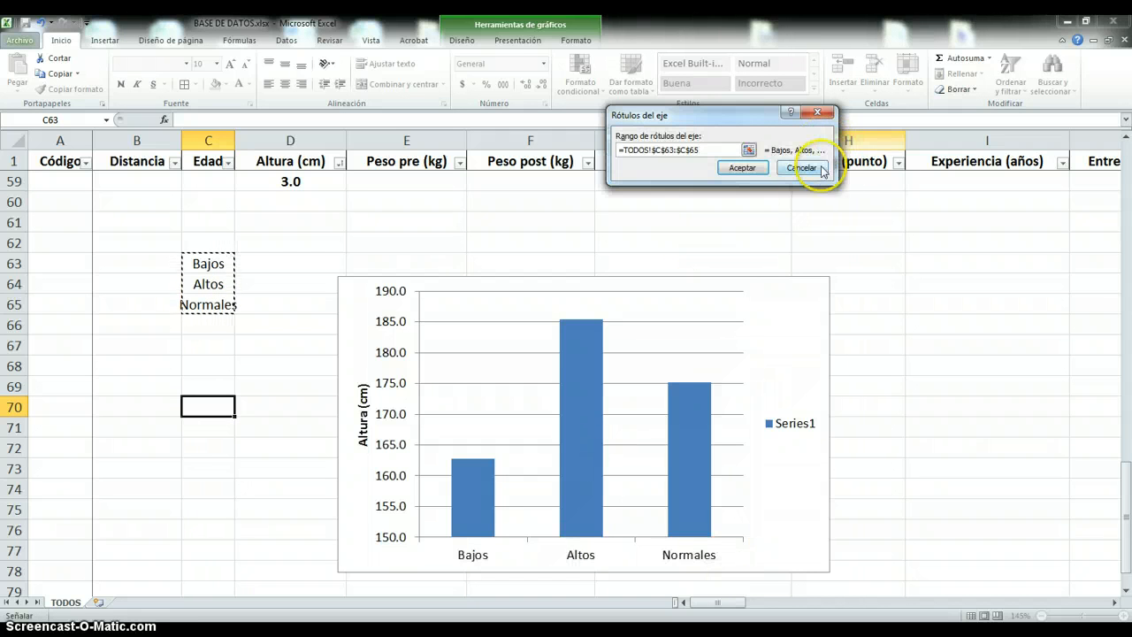
click(743, 168)
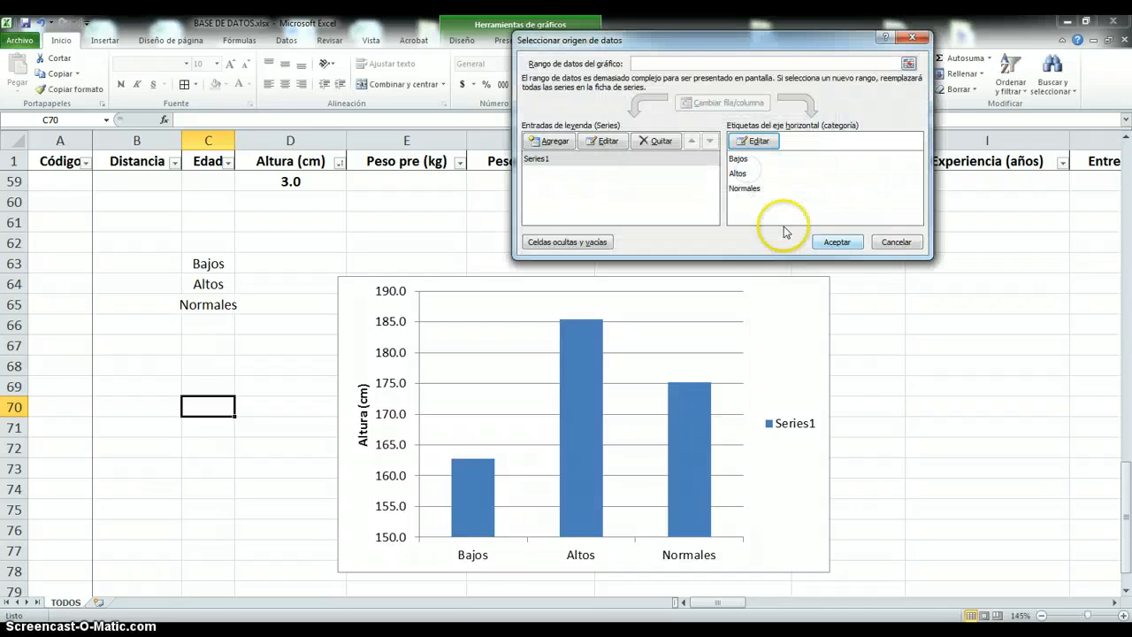
click(836, 239)
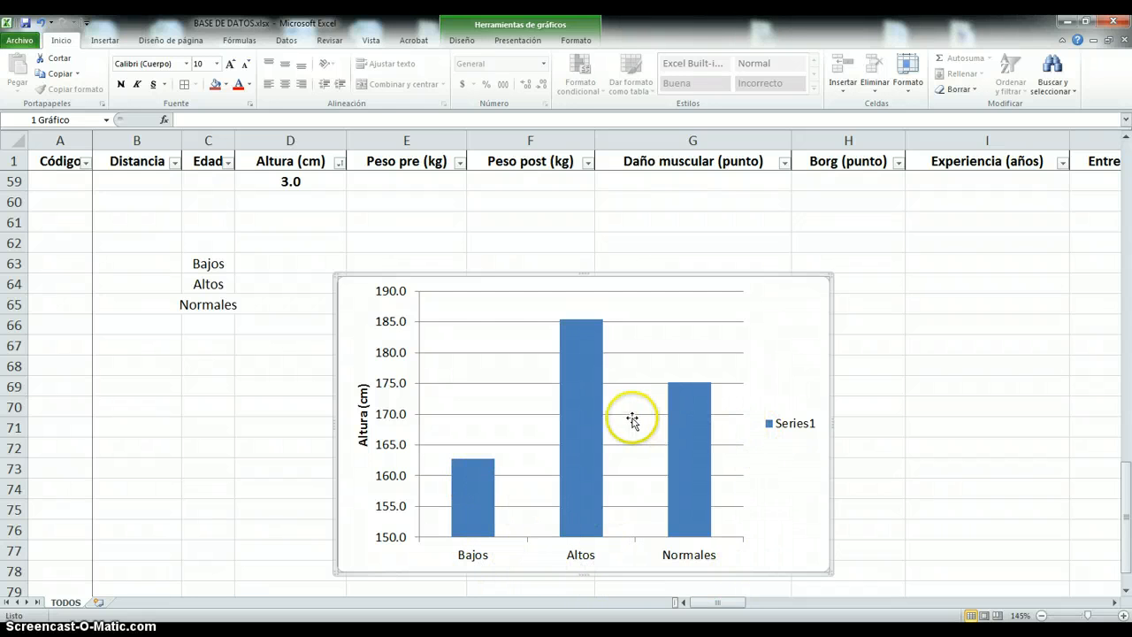
Add vertical error bars to the column series through the additional options and move the formatting dialog clear of the columns.
mouse_move(573, 422)
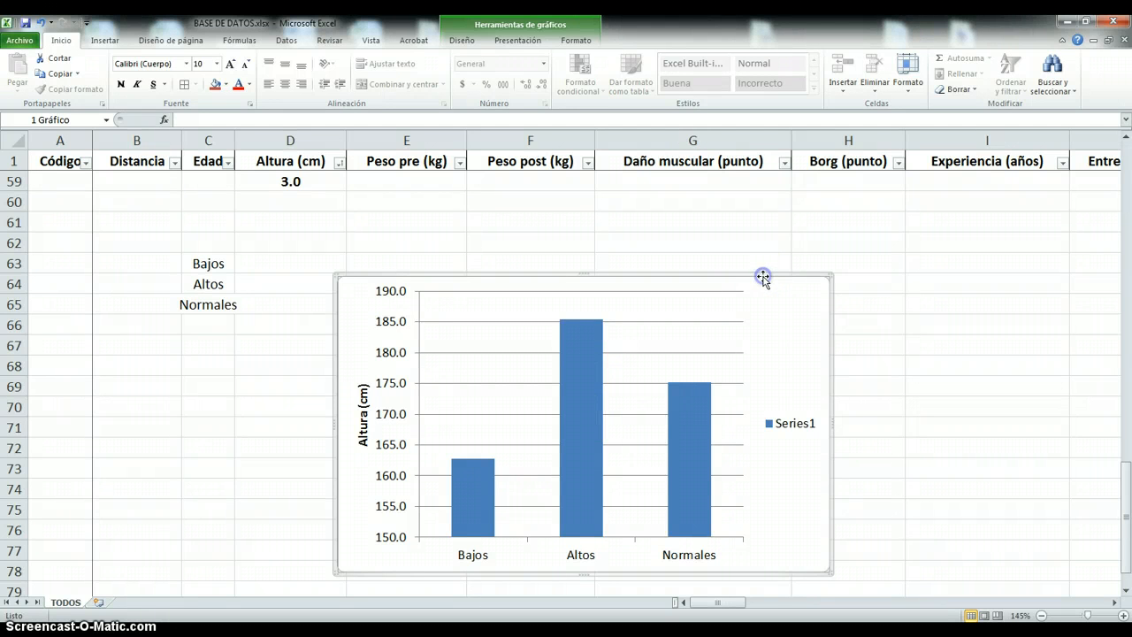
click(579, 45)
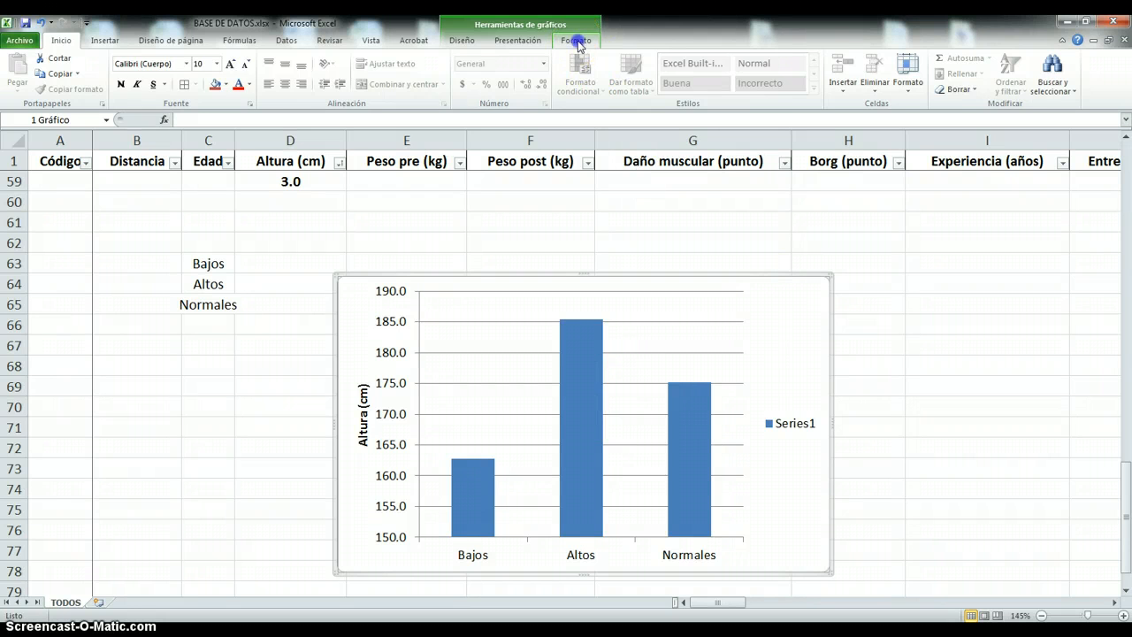
click(545, 45)
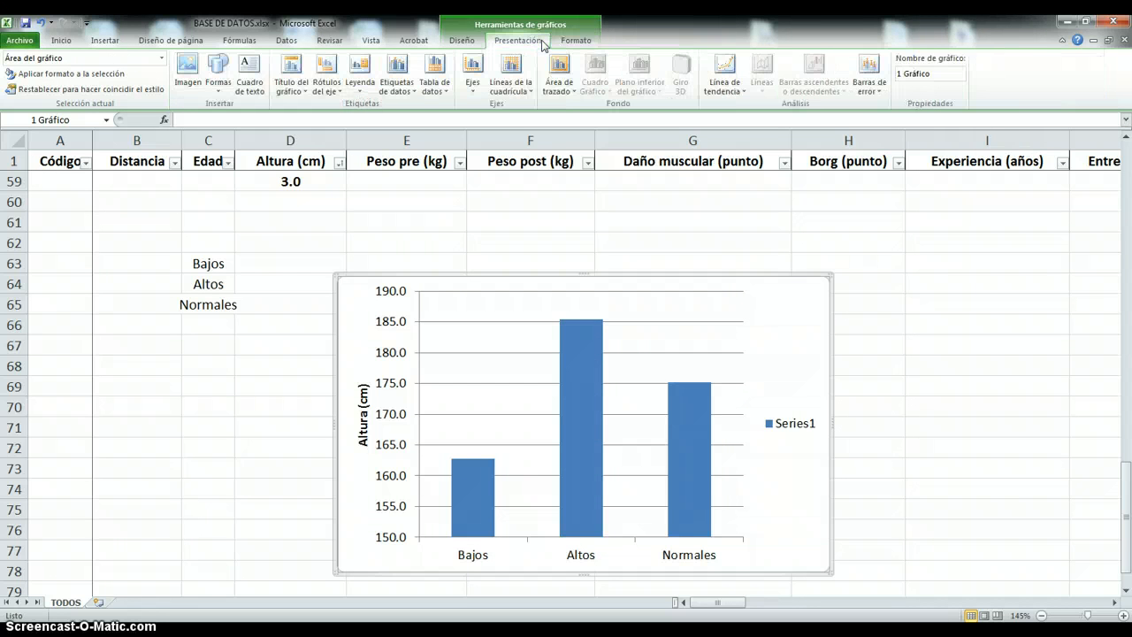
click(882, 94)
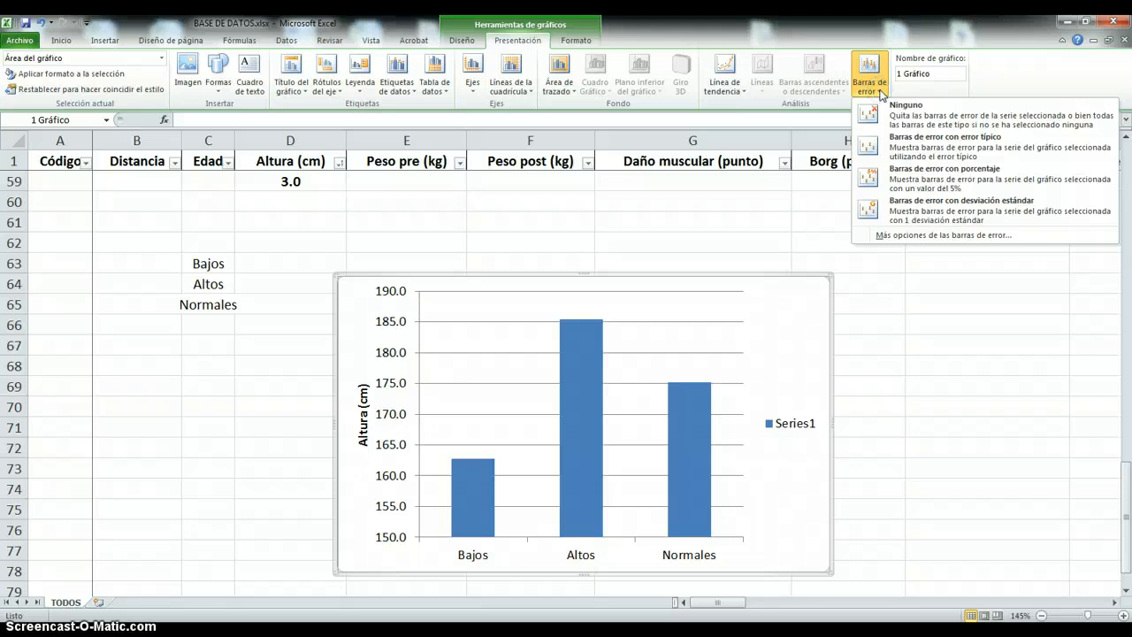
click(965, 235)
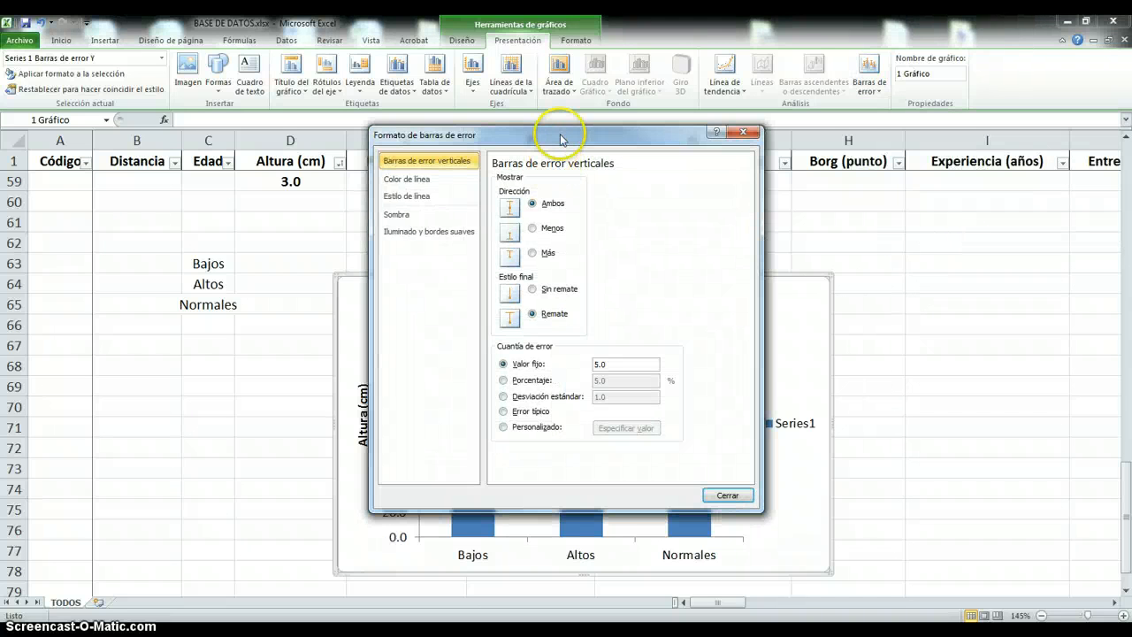
drag(560, 139, 916, 115)
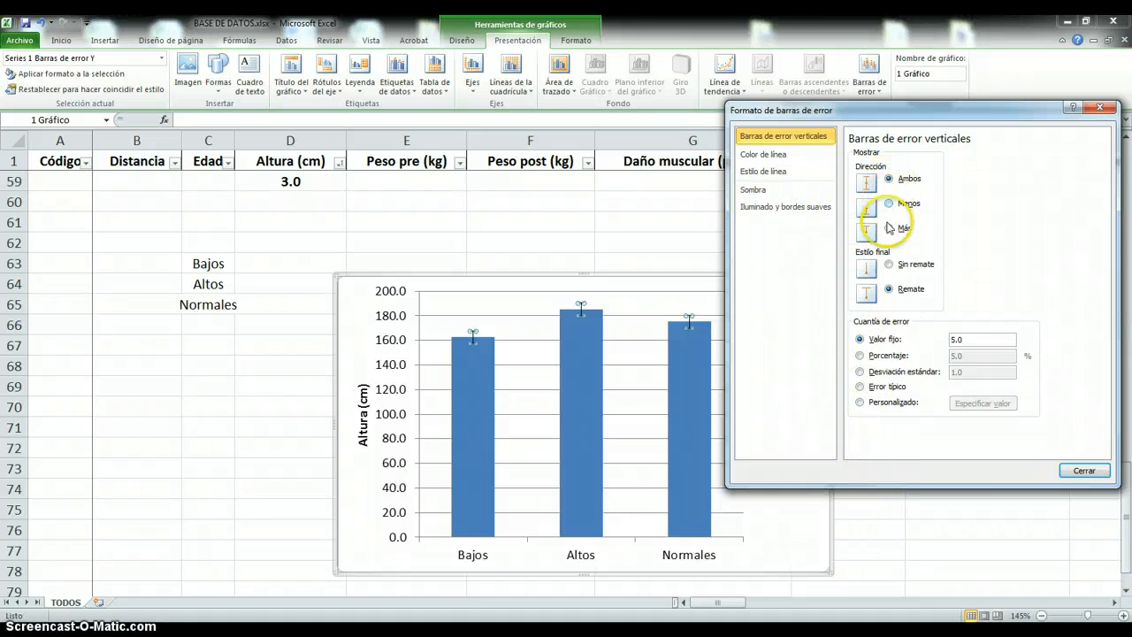
click(776, 155)
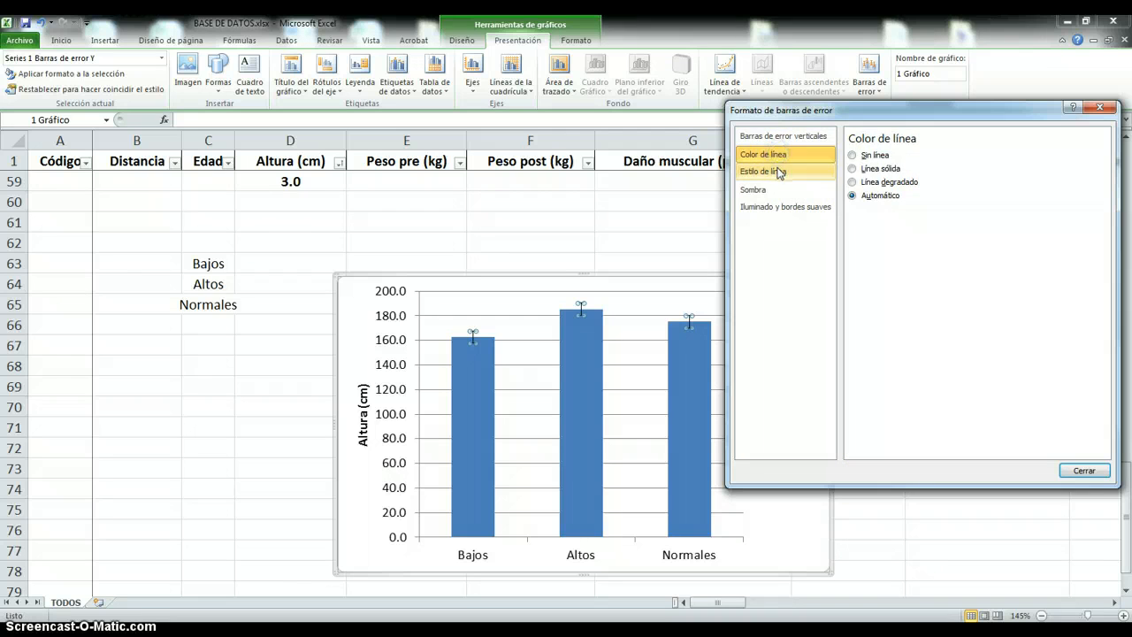
click(779, 171)
click(777, 136)
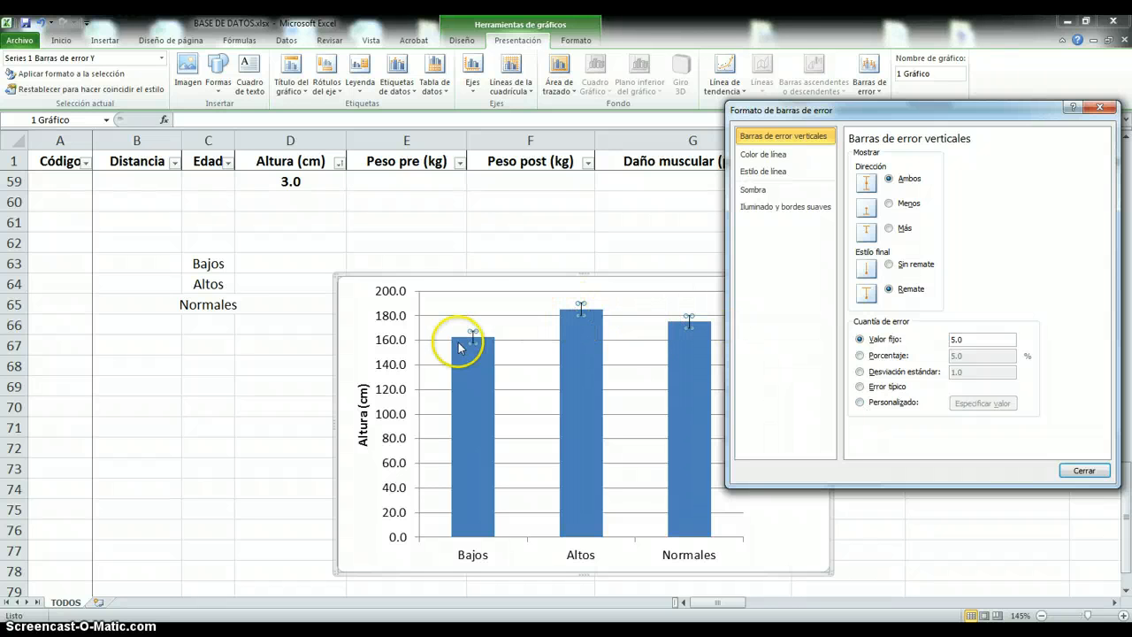
Switch the error bar amount to custom and set the positive error values to cells D14, D25 and D59 on the TODOS sheet.
click(860, 403)
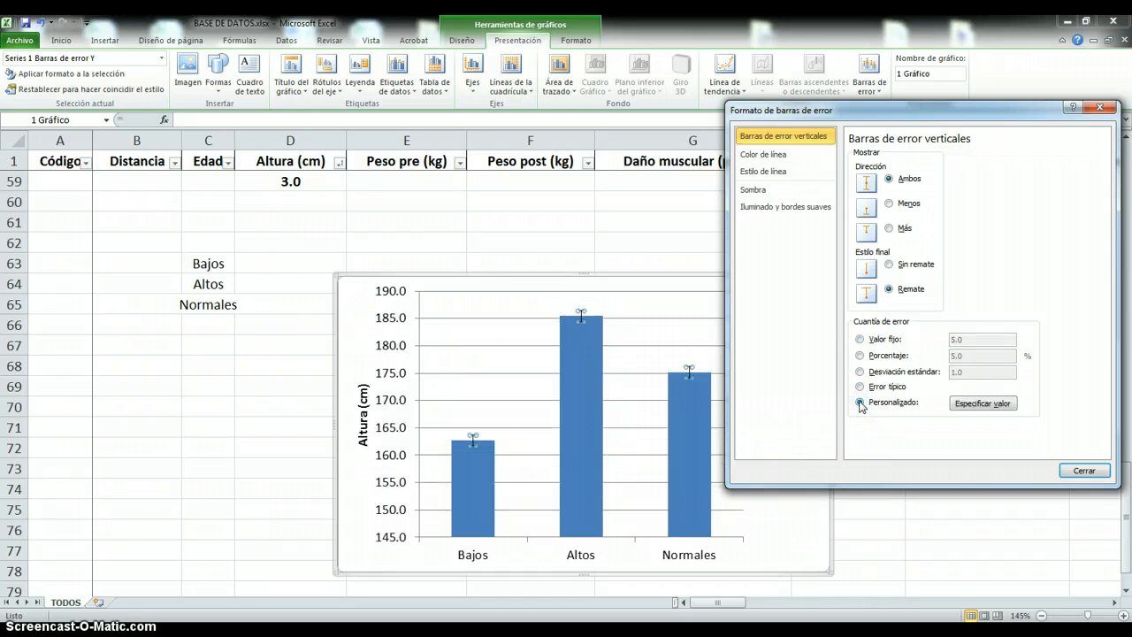
click(971, 405)
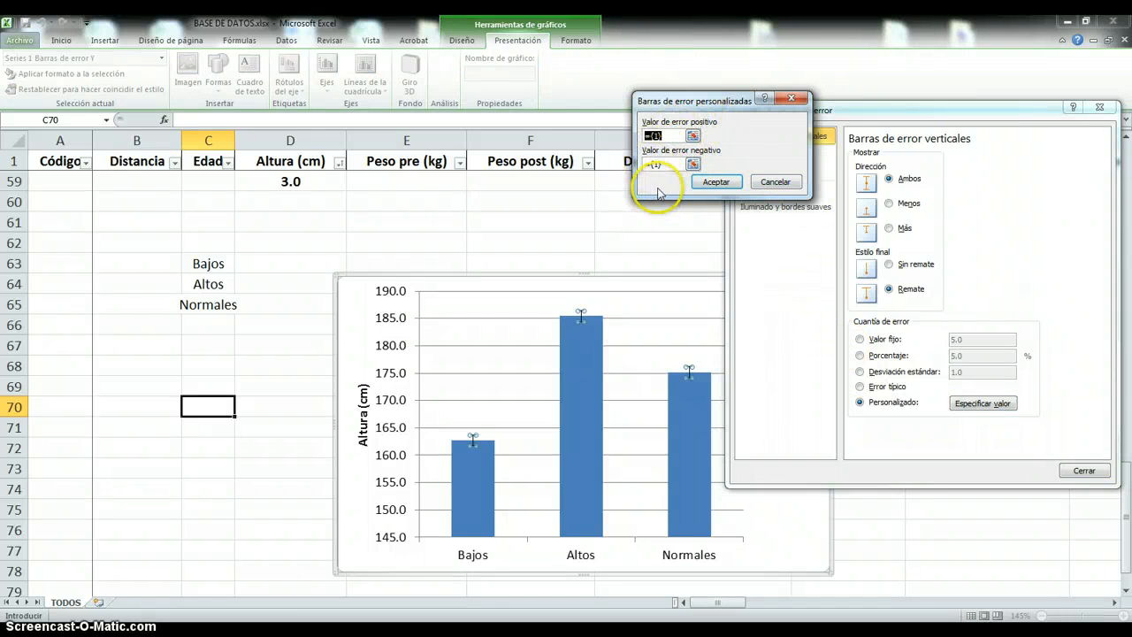
click(694, 137)
scroll(200, 381, up, 19)
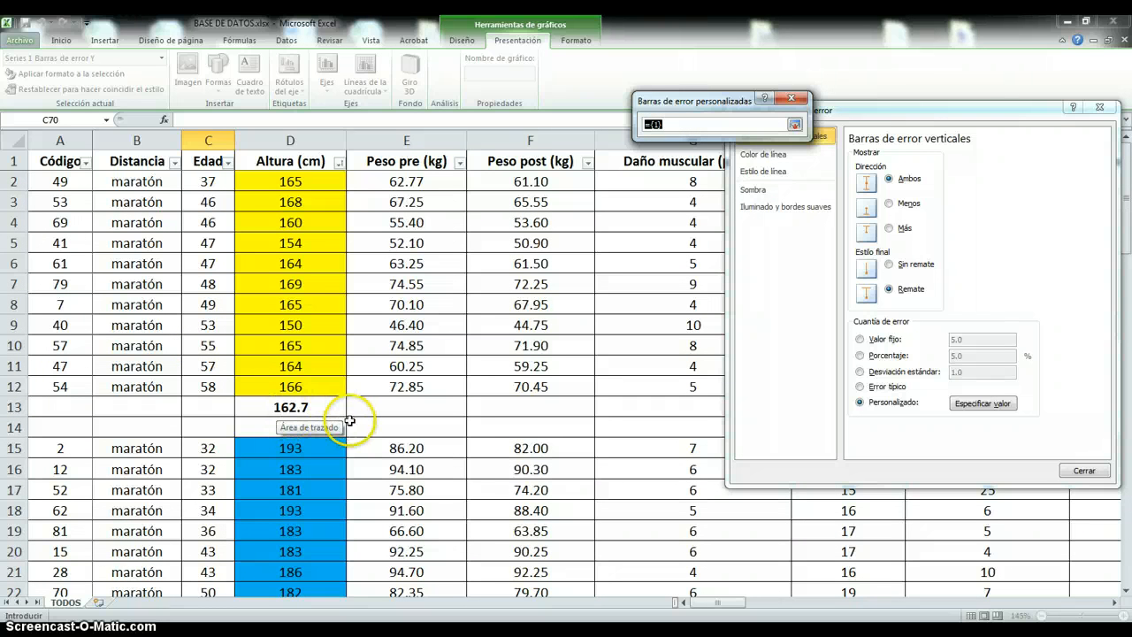
click(324, 428)
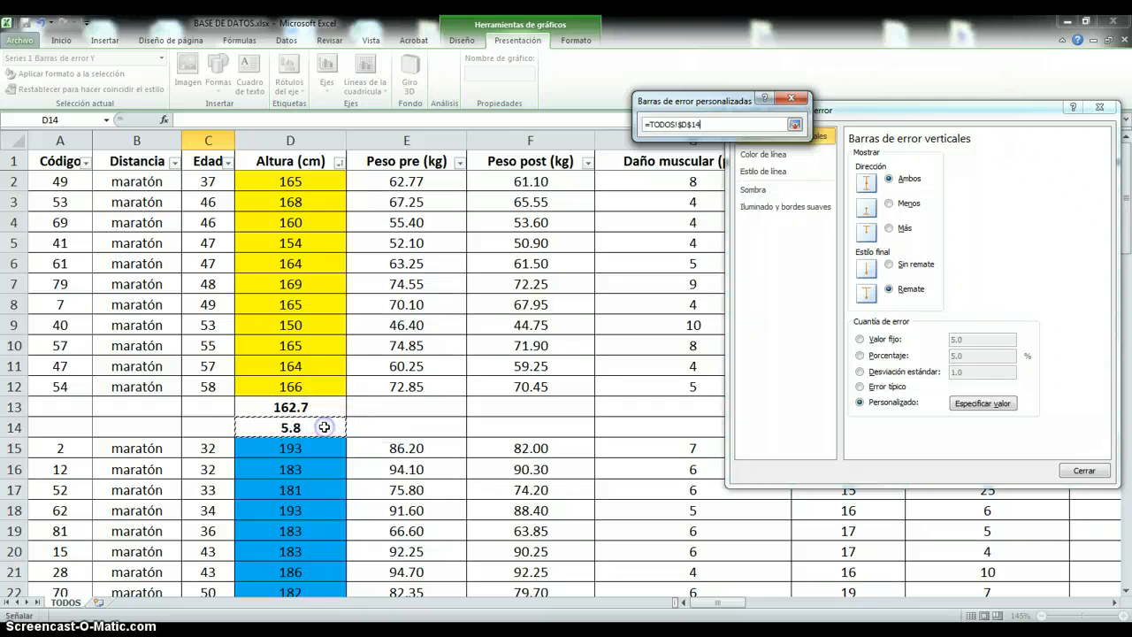
scroll(324, 428, down, 1)
scroll(325, 427, down, 2)
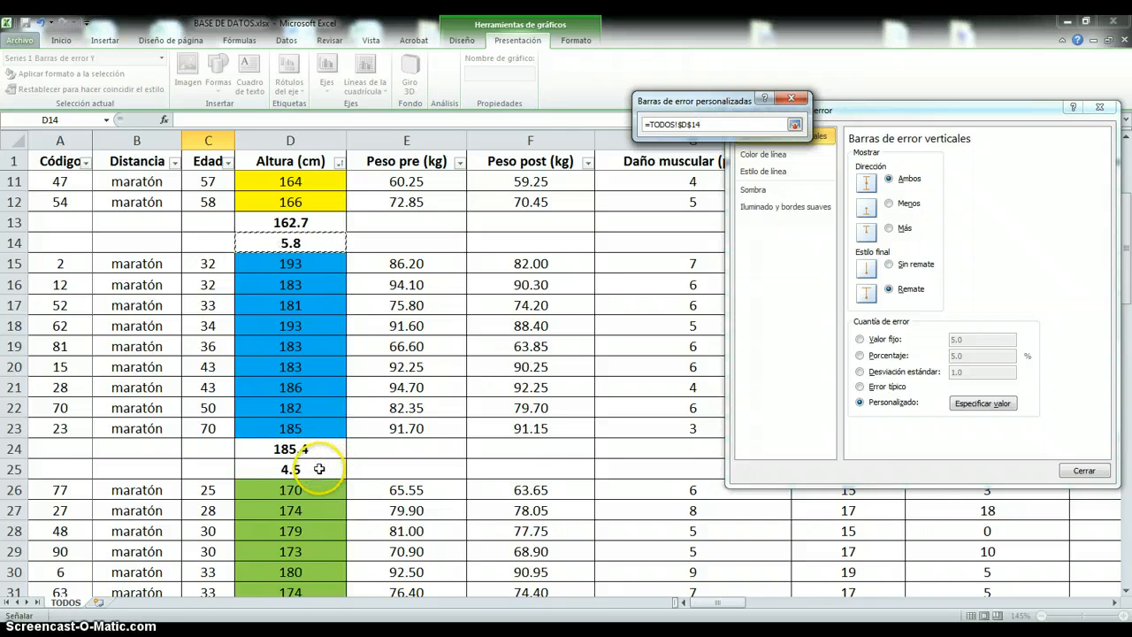
ctrl+click(319, 469)
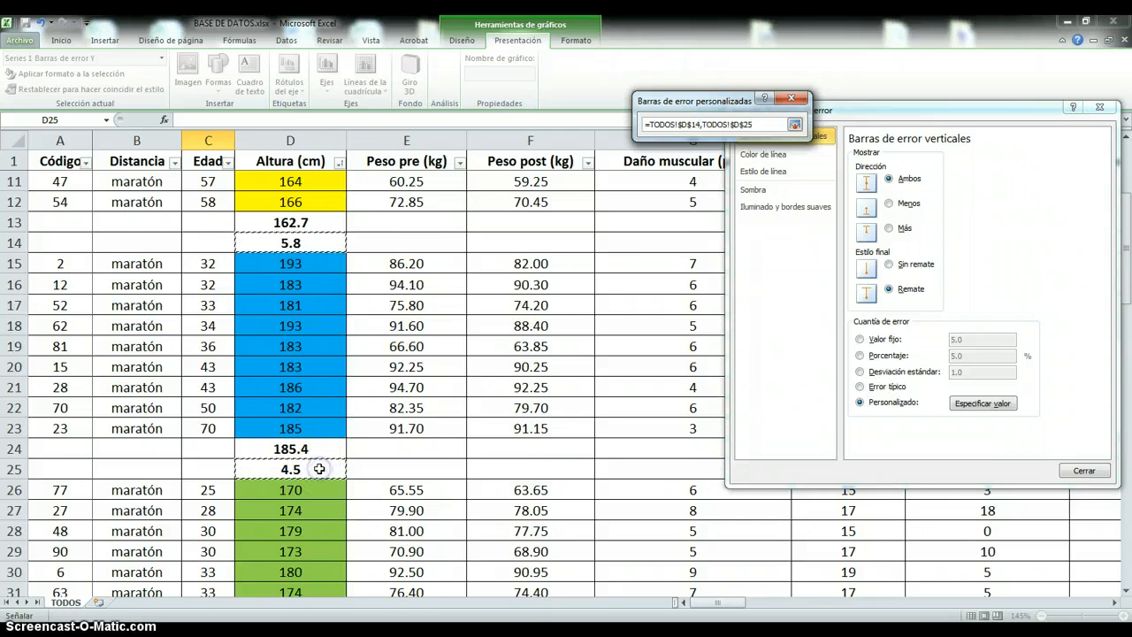
scroll(320, 469, down, 5)
scroll(319, 469, down, 6)
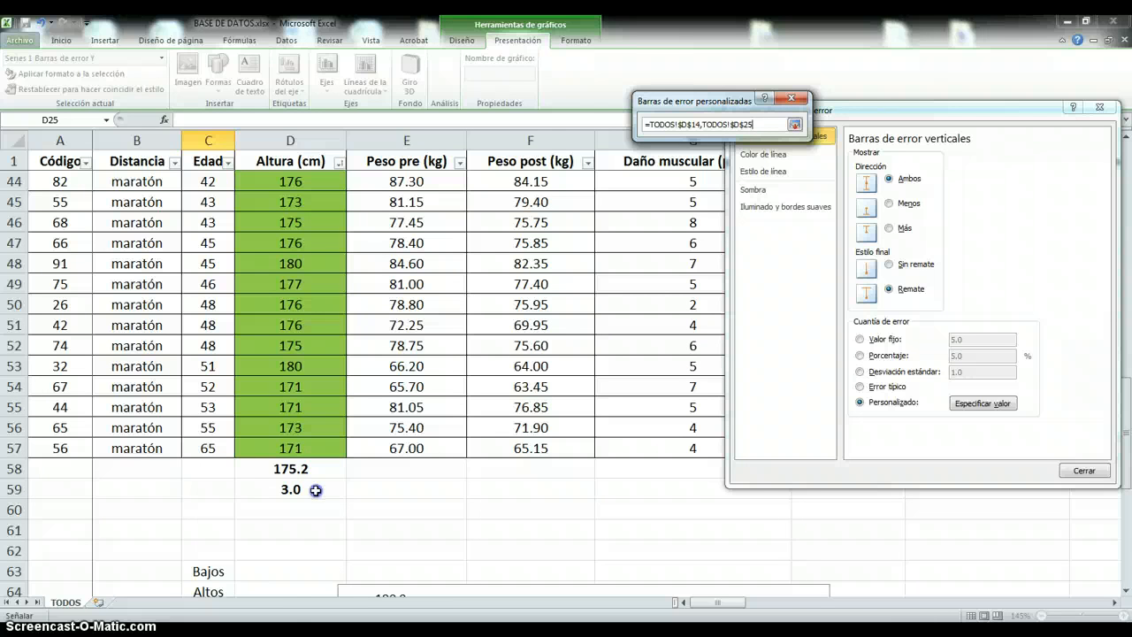
ctrl+click(316, 490)
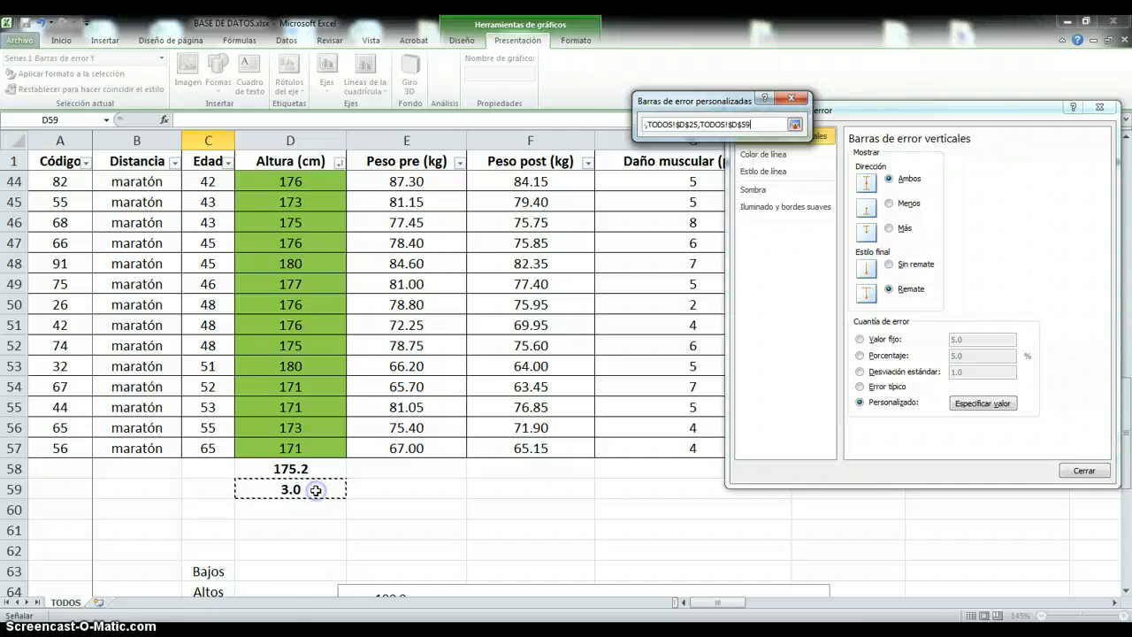
click(795, 123)
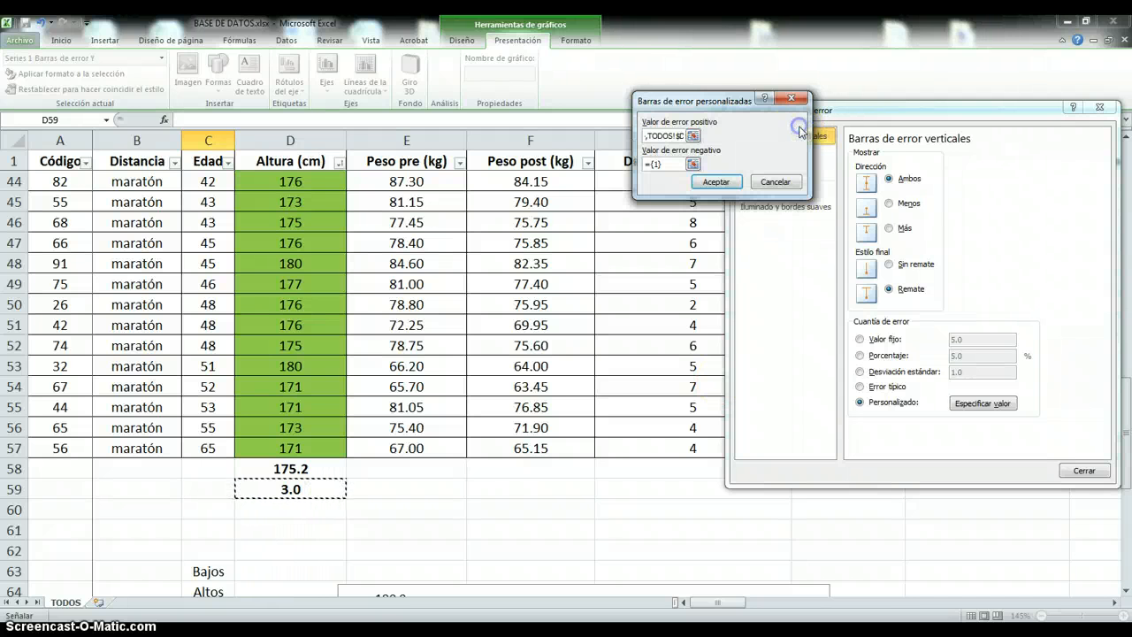
Copy the positive error reference into the negative error value, accept the custom error bars and close the formatting dialog, leaving the chart deselected.
click(693, 137)
drag(756, 123, 614, 124)
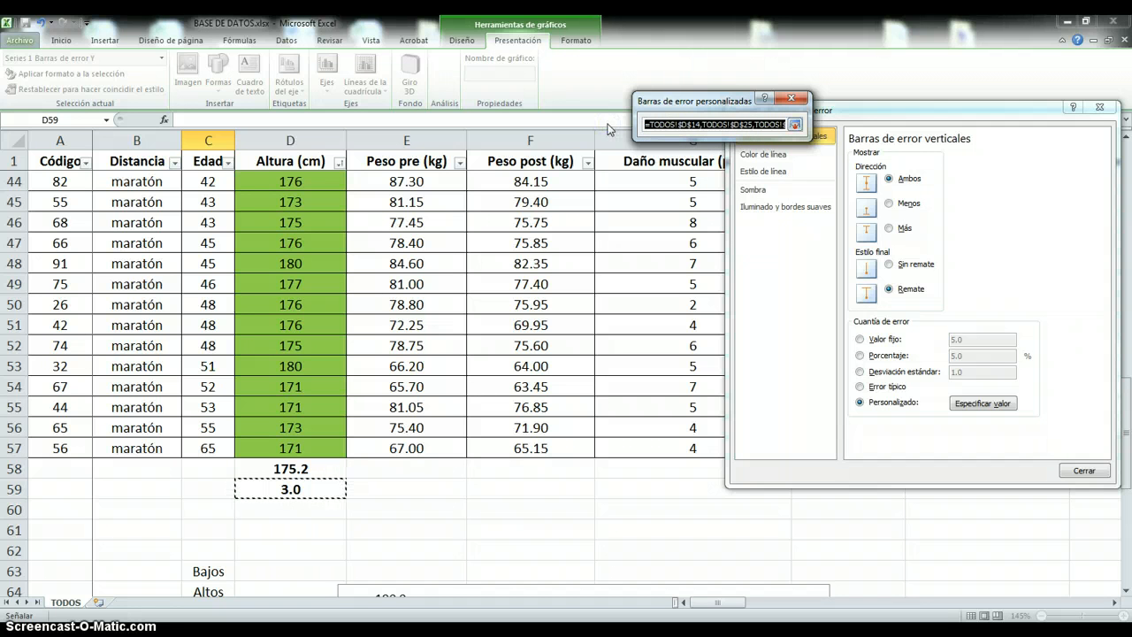
click(794, 124)
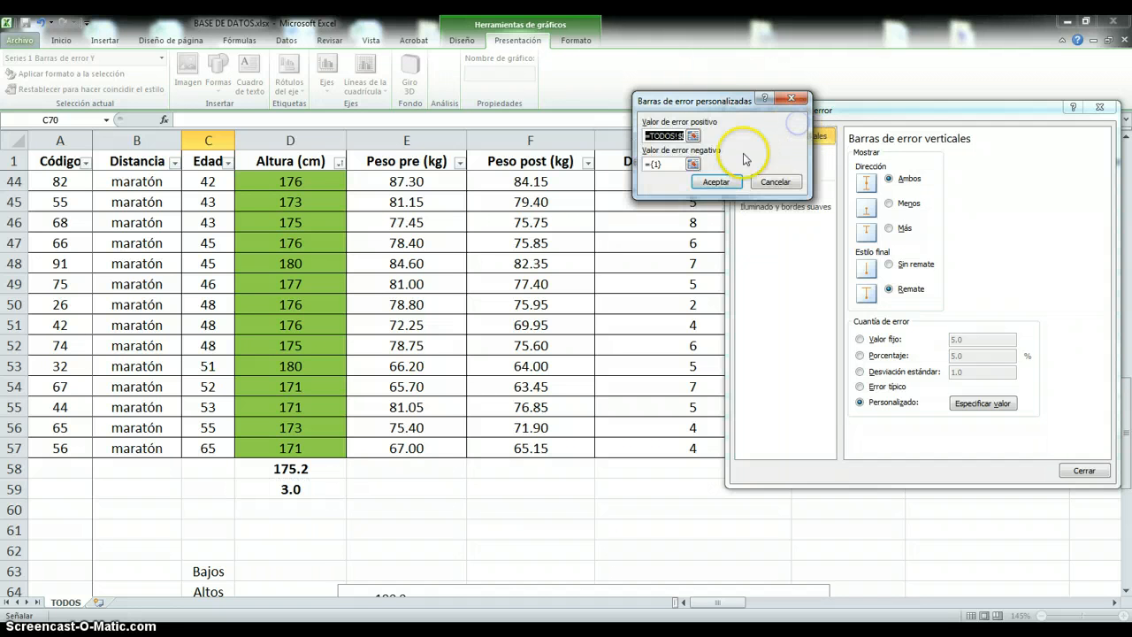
click(693, 164)
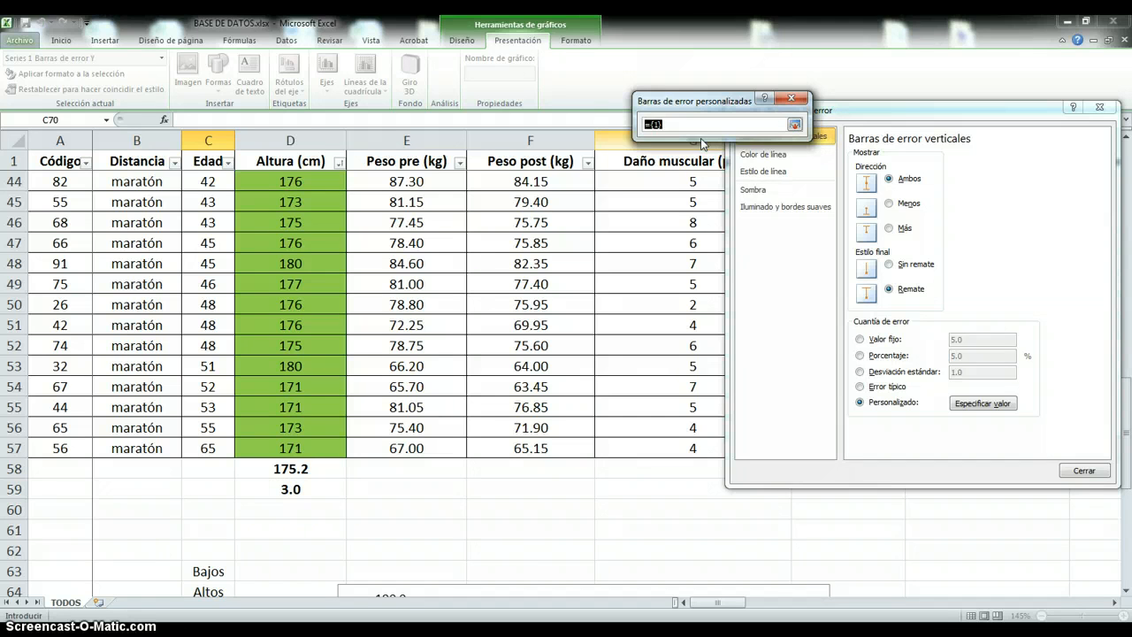
key(ctrl+v)
click(793, 125)
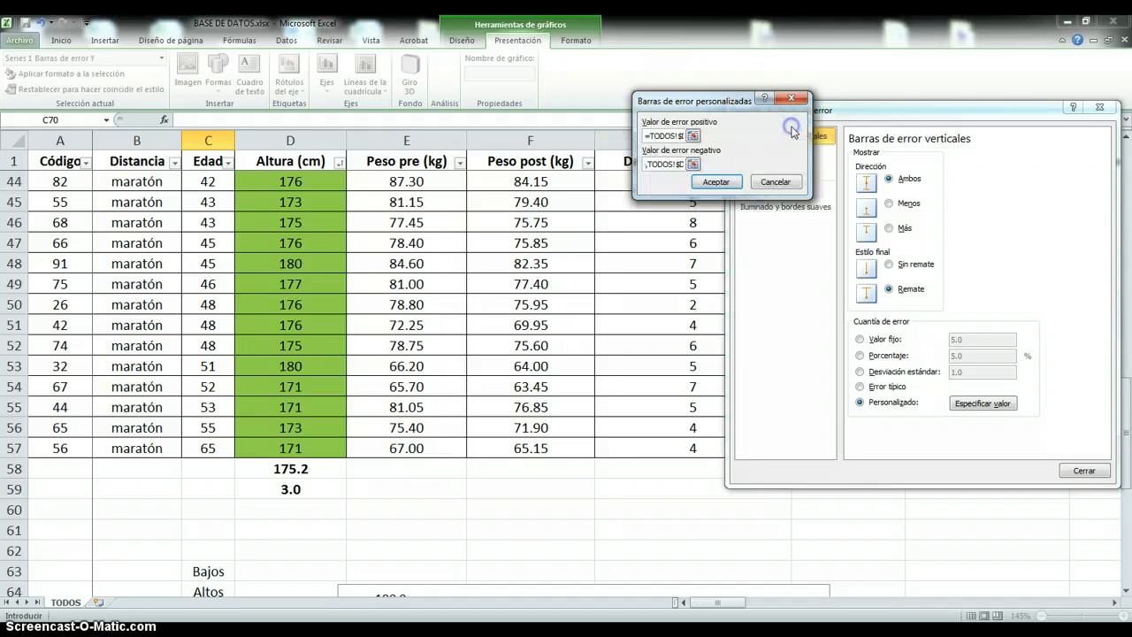
click(715, 181)
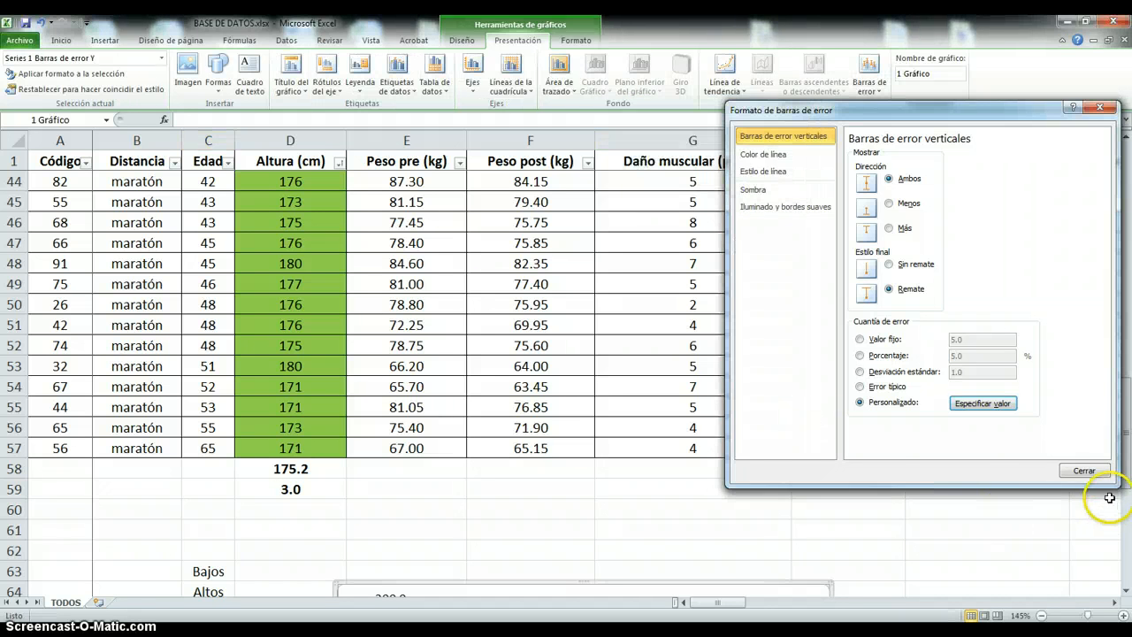
click(1085, 471)
scroll(855, 543, down, 4)
click(886, 487)
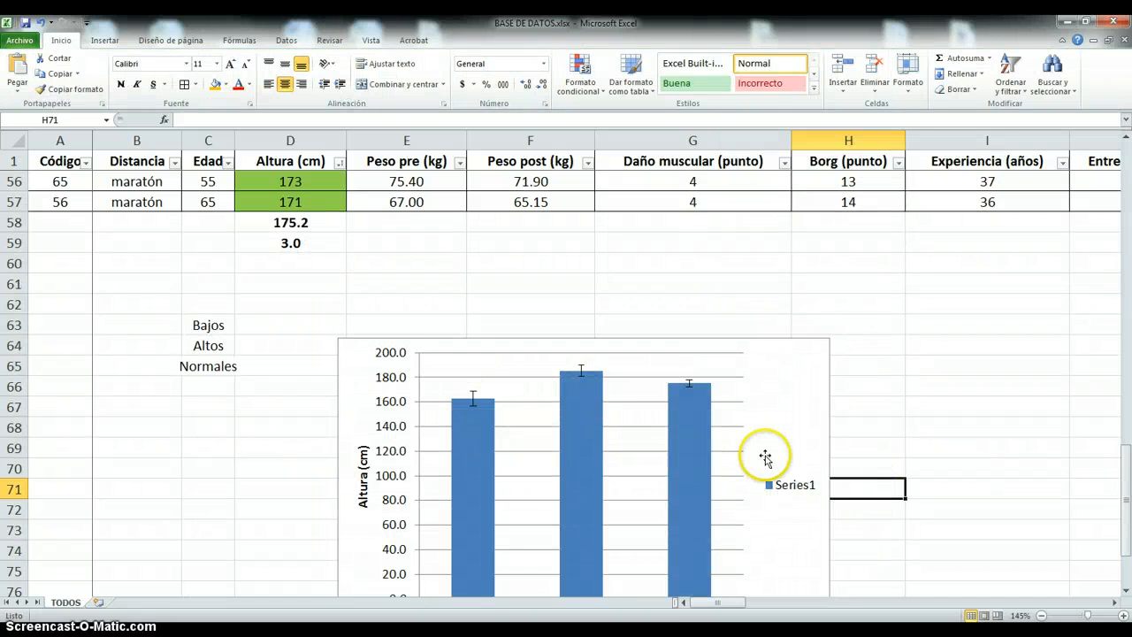
Delete the Series1 legend from the column chart.
scroll(765, 457, down, 2)
scroll(762, 460, up, 1)
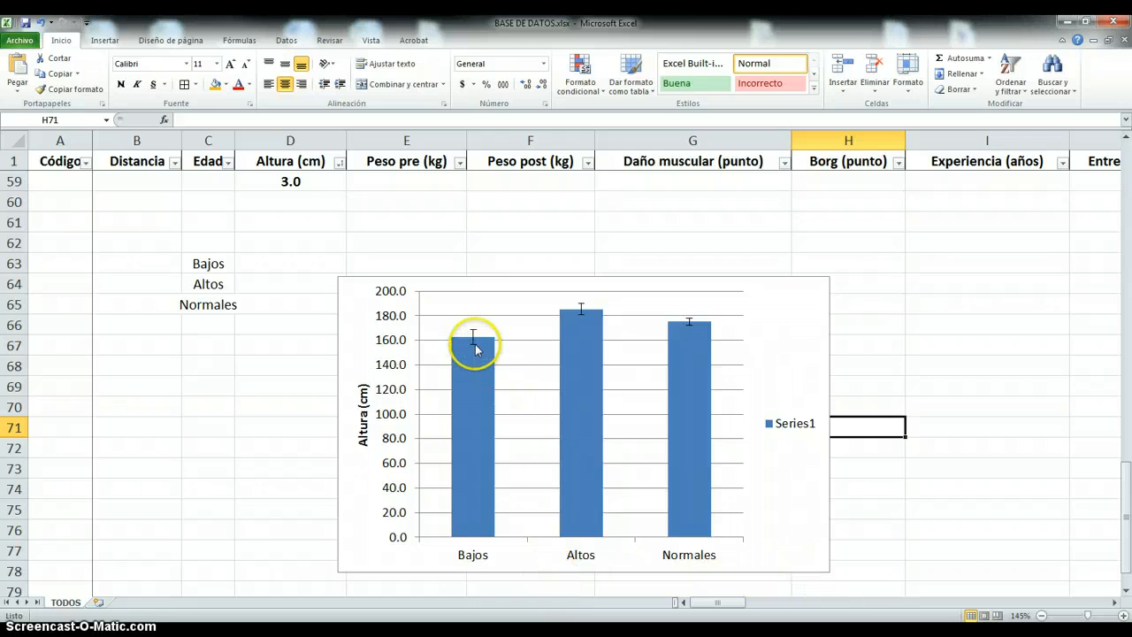
click(793, 426)
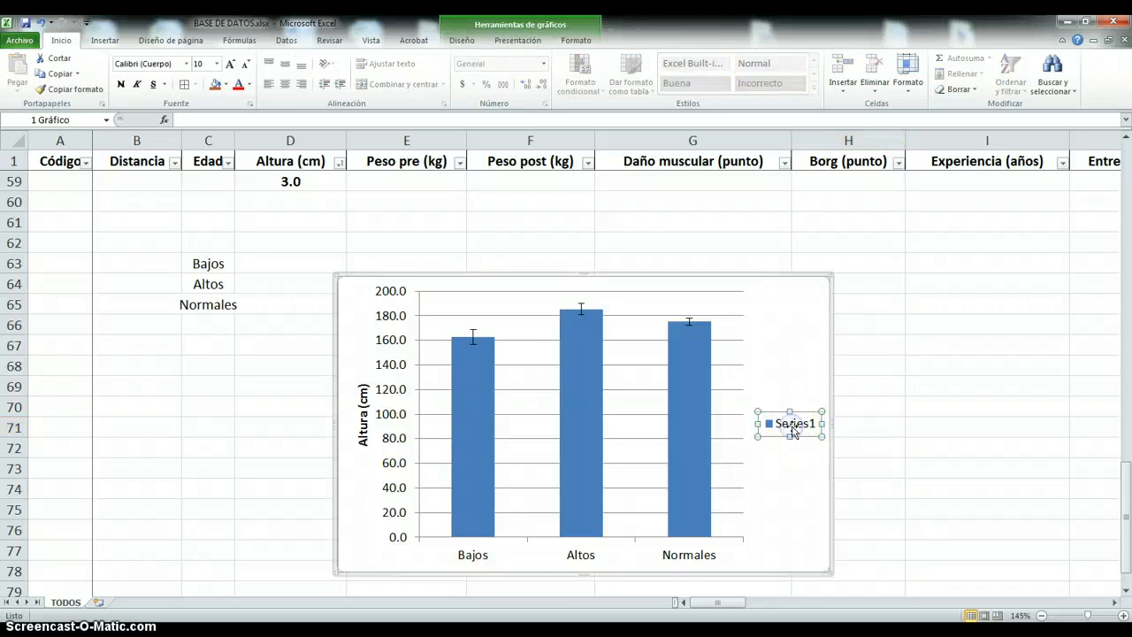
key(Delete)
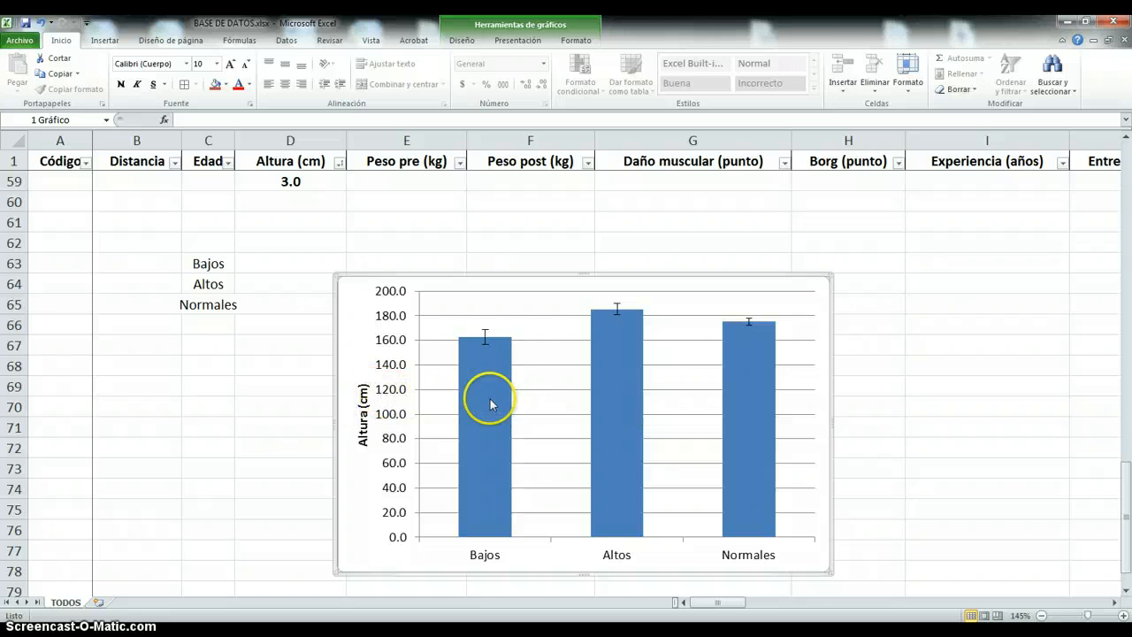
Apply the purple bevelled chart style with a white background to the column chart.
click(572, 275)
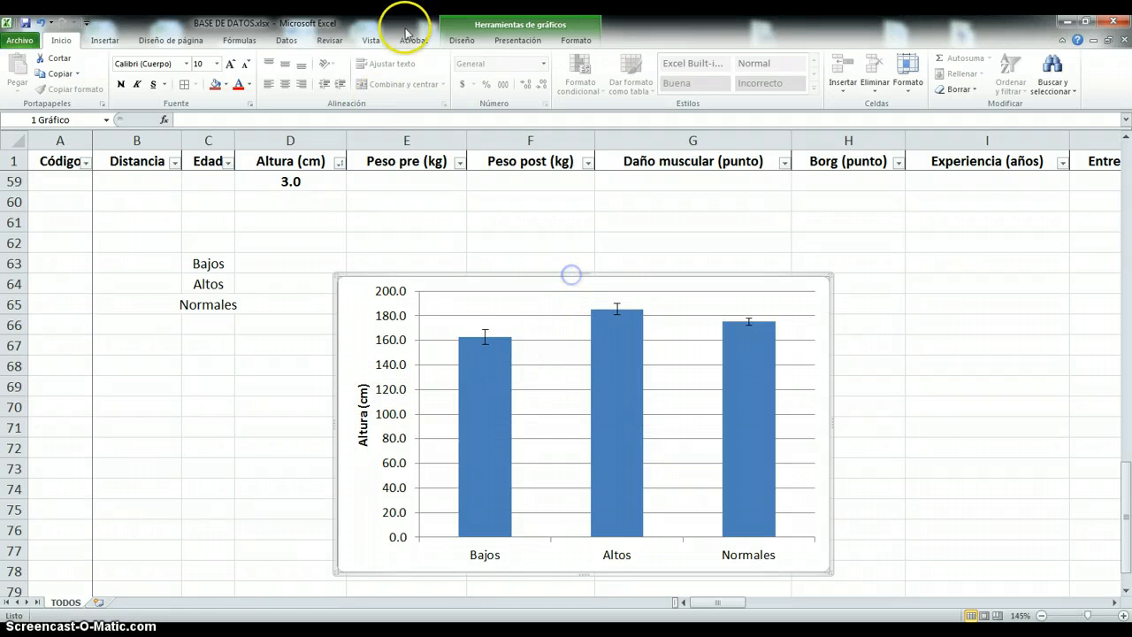
click(458, 41)
click(1019, 92)
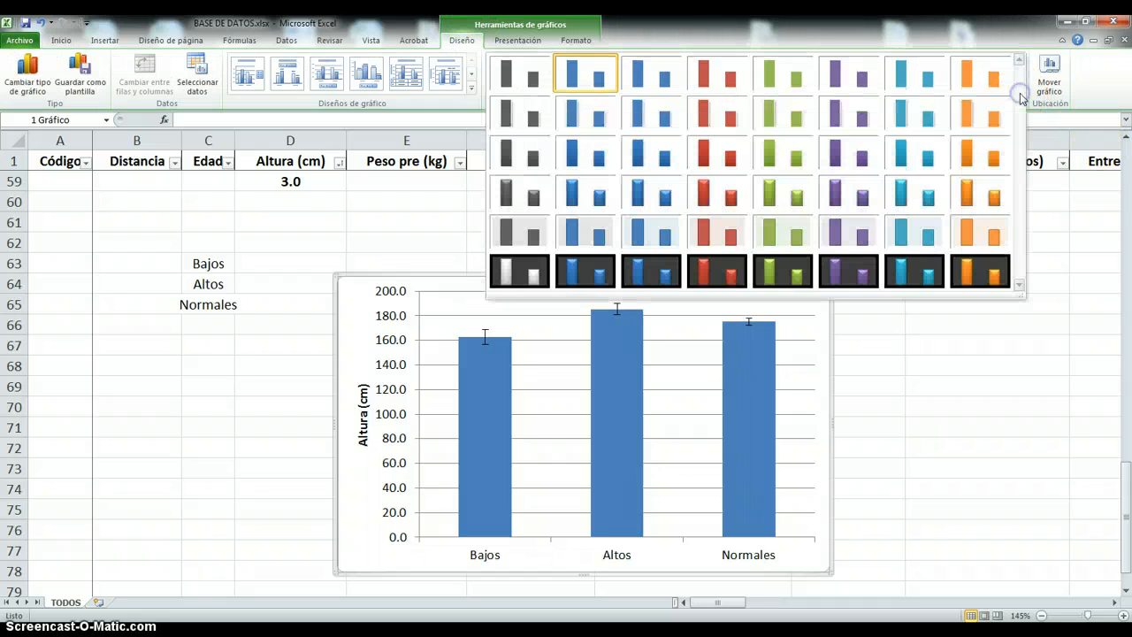
click(859, 199)
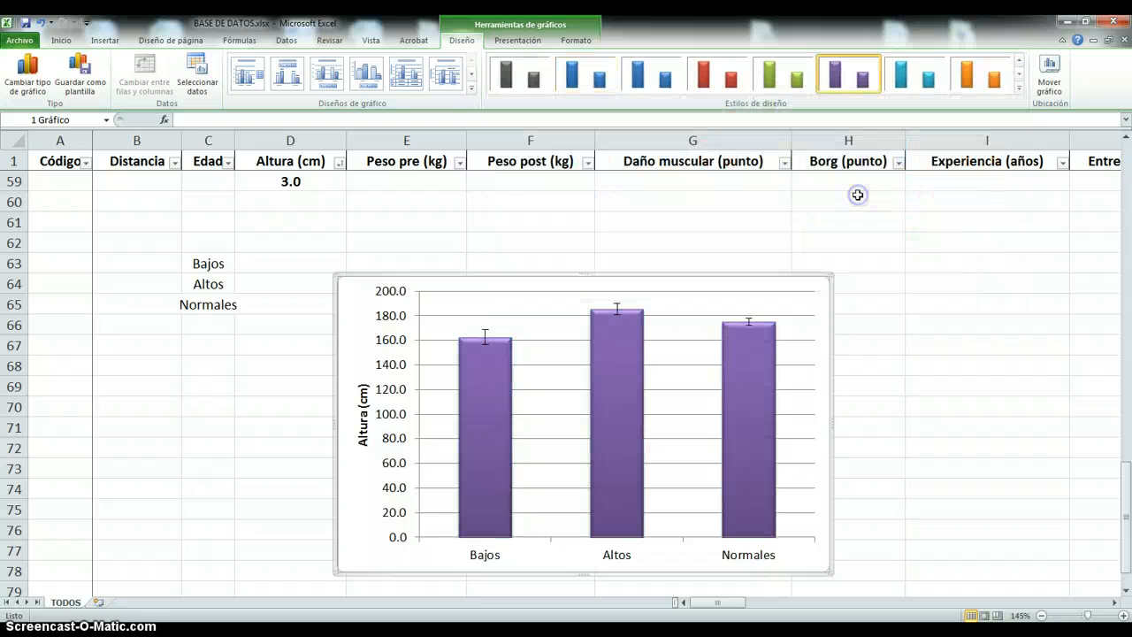
Apply the chart style with white columns on a black background to the column chart and deselect it.
click(1018, 88)
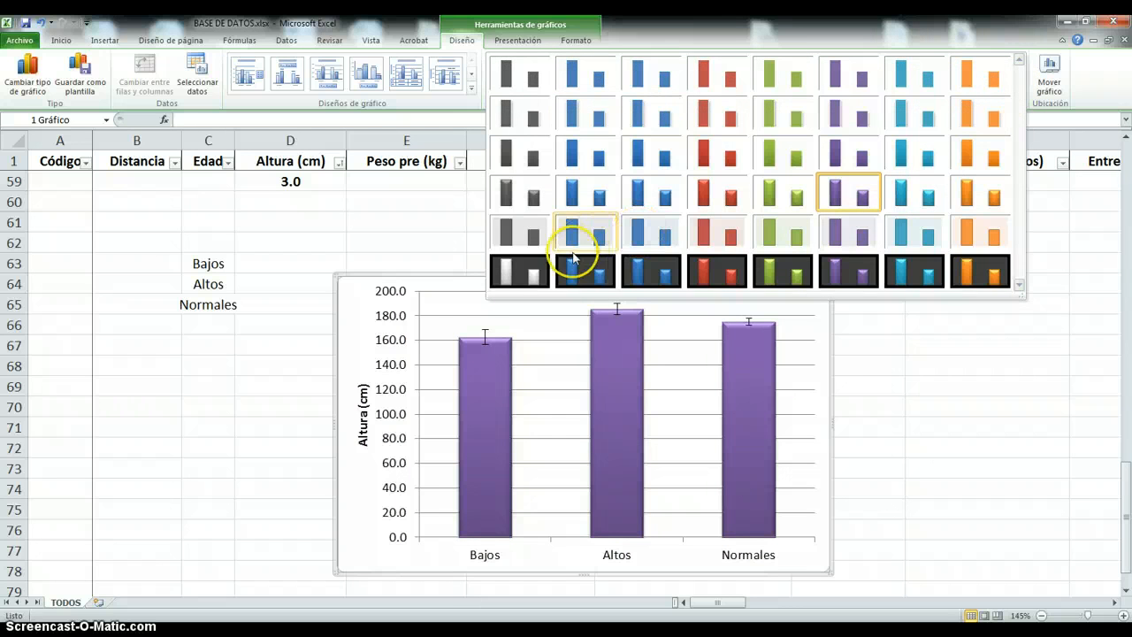
click(525, 272)
click(908, 384)
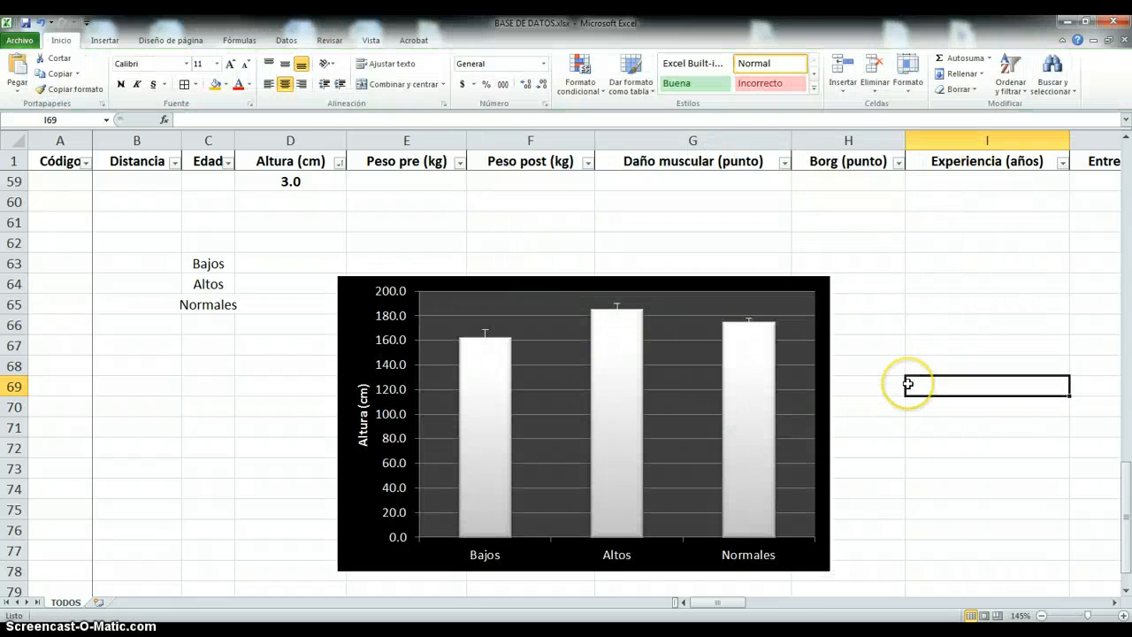